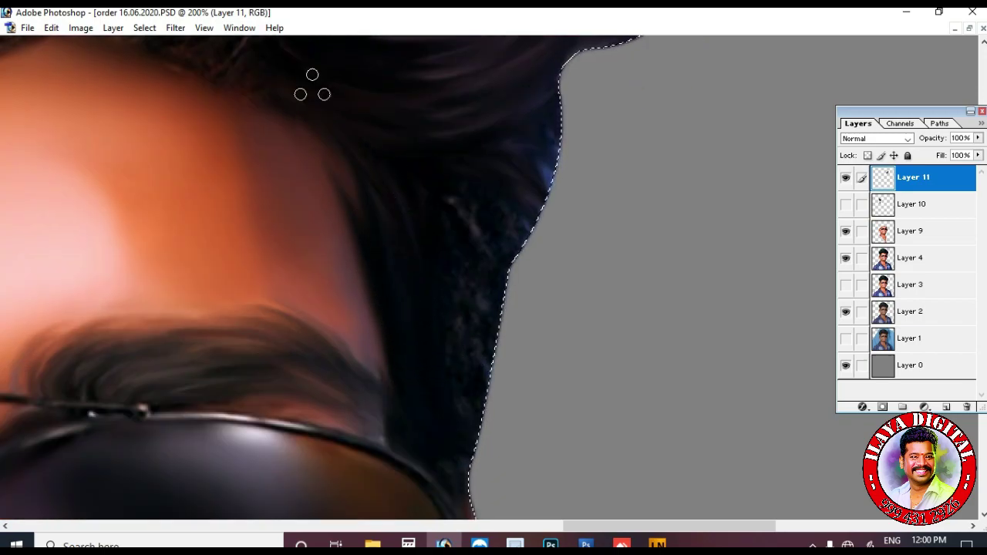
Smudge the dark hair beside the temple and the lower edge of the purple side hair into smooth strands on Layer 11.
mouse_move(432, 205)
left_mouse_down()
mouse_move(460, 337)
mouse_move(448, 445)
left_mouse_up()
scroll(451, 432, "down", 1)
scroll(435, 378, "up", 7)
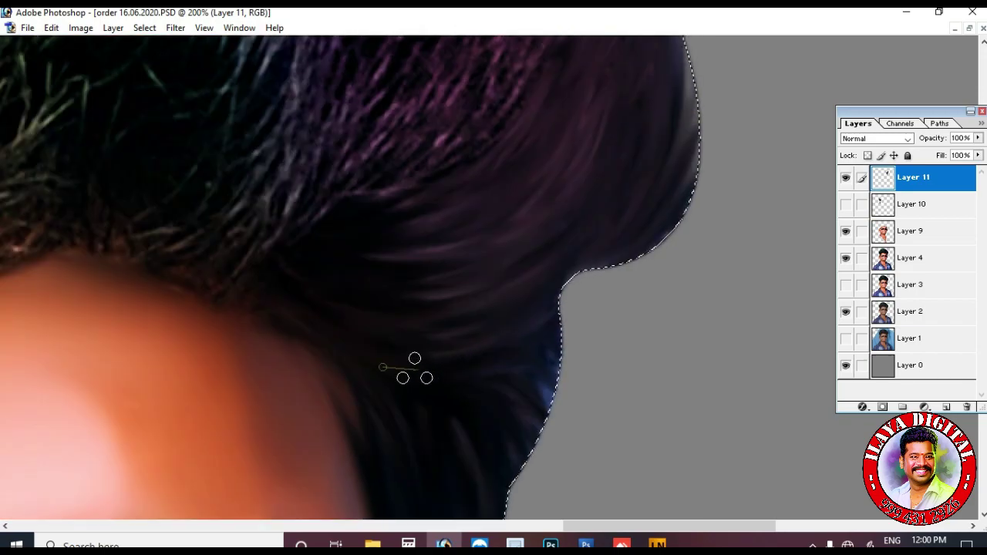
scroll(541, 308, "left", 5)
mouse_move(508, 132)
left_mouse_down()
mouse_move(335, 399)
mouse_move(500, 348)
mouse_move(587, 121)
mouse_move(584, 173)
left_mouse_up()
Smudge the green and dark strands above the forehead into smooth curves sweeping toward the purple side.
key("ctrl+minus")
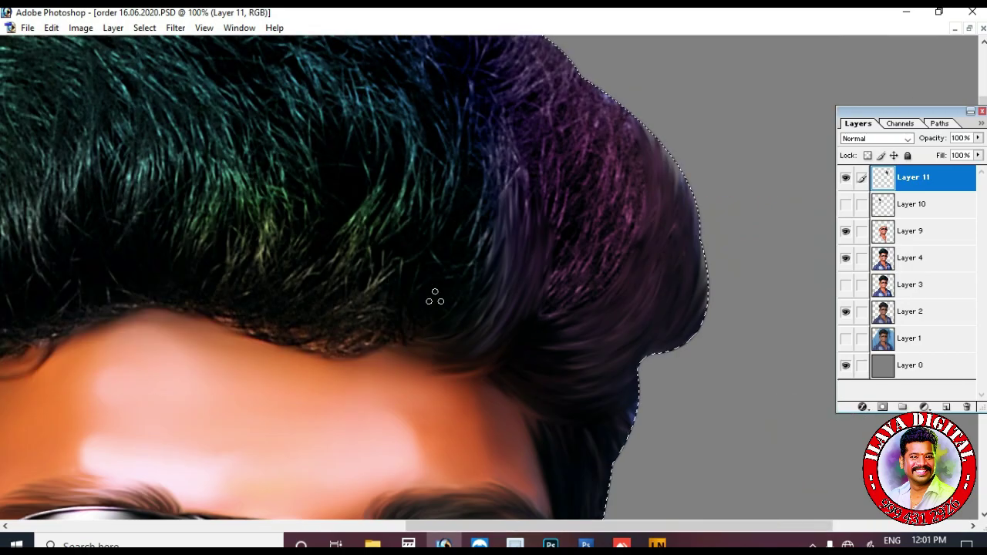
scroll(385, 232, "up", 2)
mouse_move(239, 374)
left_mouse_down()
mouse_move(324, 325)
mouse_move(351, 226)
mouse_move(333, 359)
mouse_move(421, 254)
mouse_move(381, 336)
mouse_move(385, 373)
mouse_move(463, 317)
mouse_move(458, 268)
mouse_move(394, 385)
mouse_move(374, 341)
mouse_move(195, 372)
mouse_move(379, 355)
mouse_move(278, 402)
mouse_move(487, 302)
mouse_move(392, 410)
left_mouse_up()
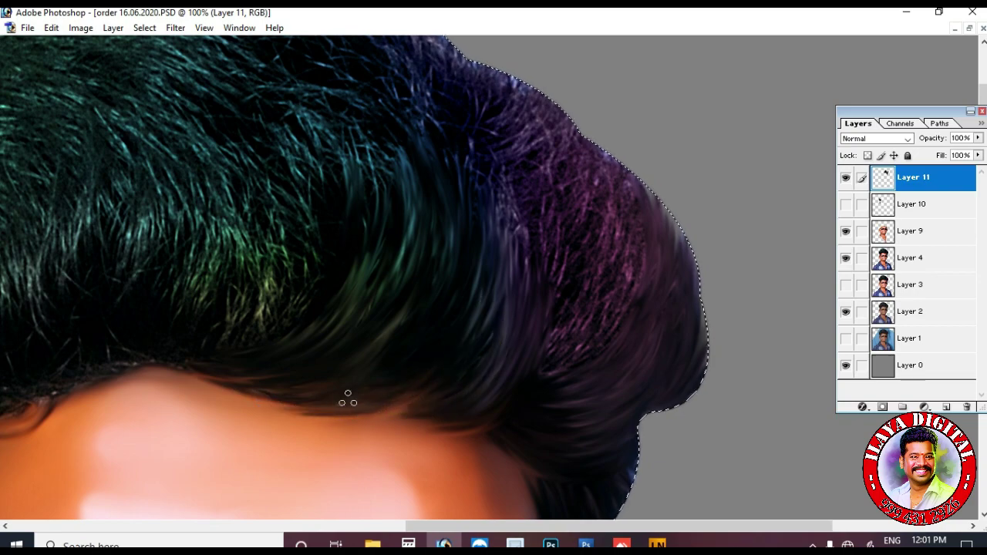
Smudge the rough purple hair into smooth strands curving down from its outer edge.
scroll(544, 328, "up", 2)
mouse_move(534, 168)
left_mouse_down()
mouse_move(520, 218)
mouse_move(525, 201)
mouse_move(527, 234)
mouse_move(562, 241)
mouse_move(602, 192)
mouse_move(610, 231)
mouse_move(655, 262)
left_mouse_up()
scroll(561, 310, "down", 4)
scroll(550, 348, "up", 3)
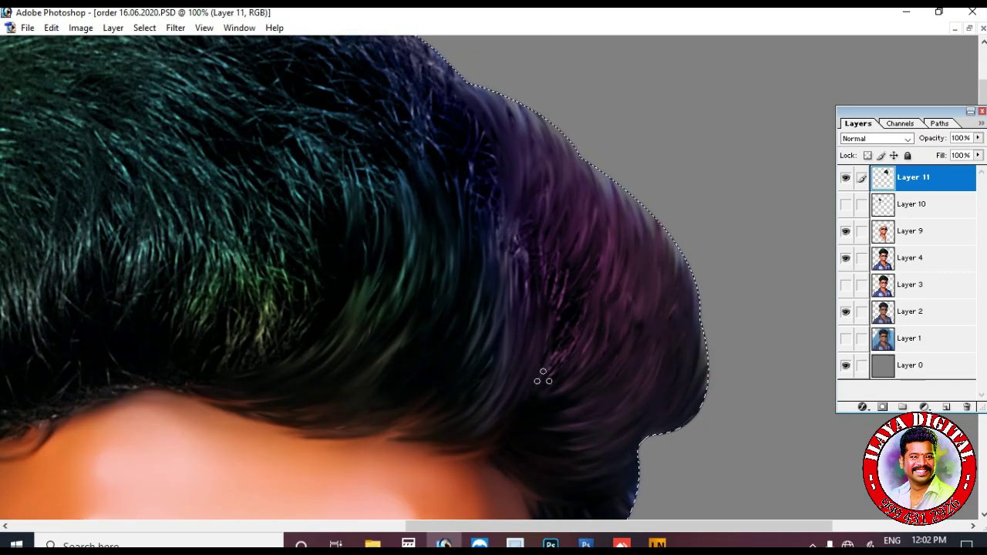
scroll(514, 307, "up", 3)
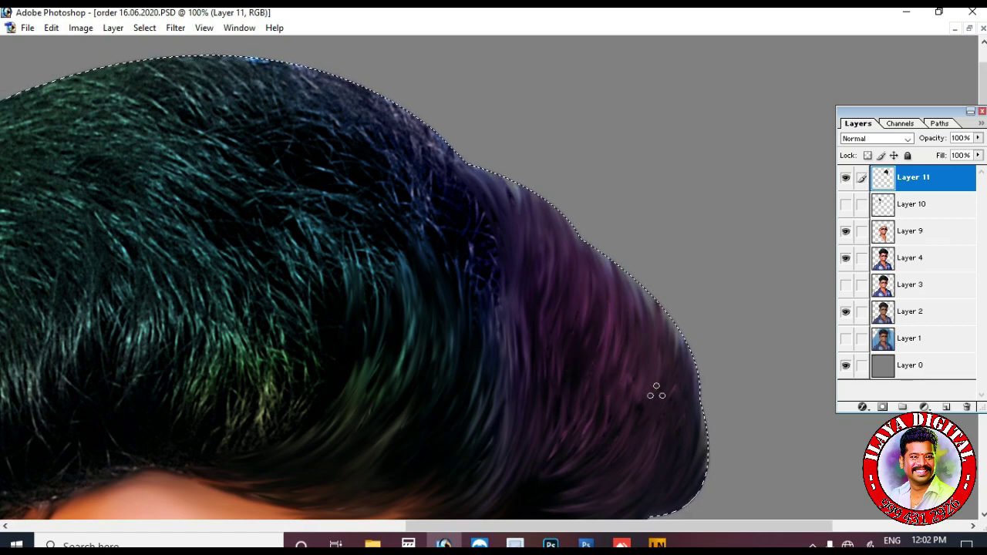
scroll(672, 446, "up", 3)
scroll(588, 380, "down", 4)
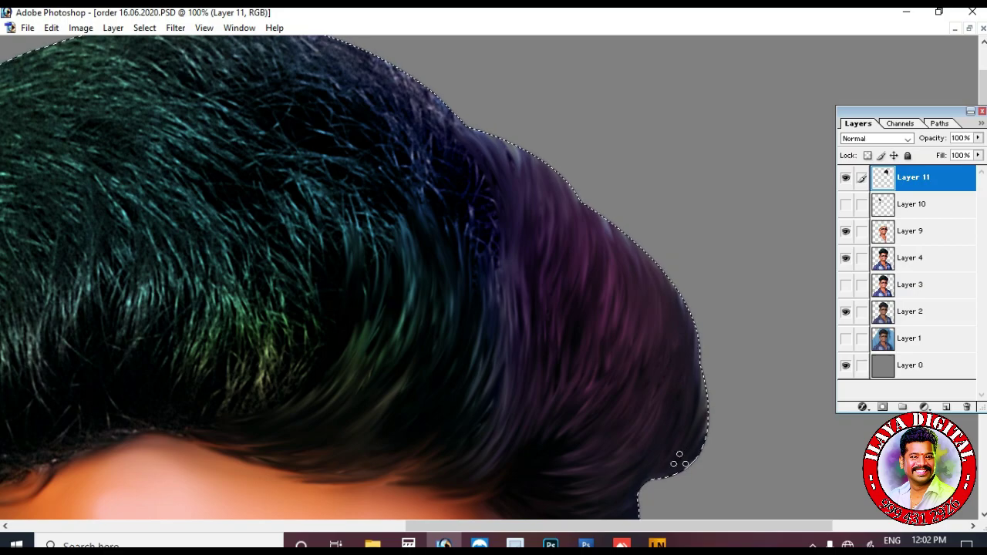
Merge Layer 10 and Layer 11 into a single hair layer.
scroll(672, 403, "left", 5)
scroll(210, 311, "down", 2)
key("ctrl+e")
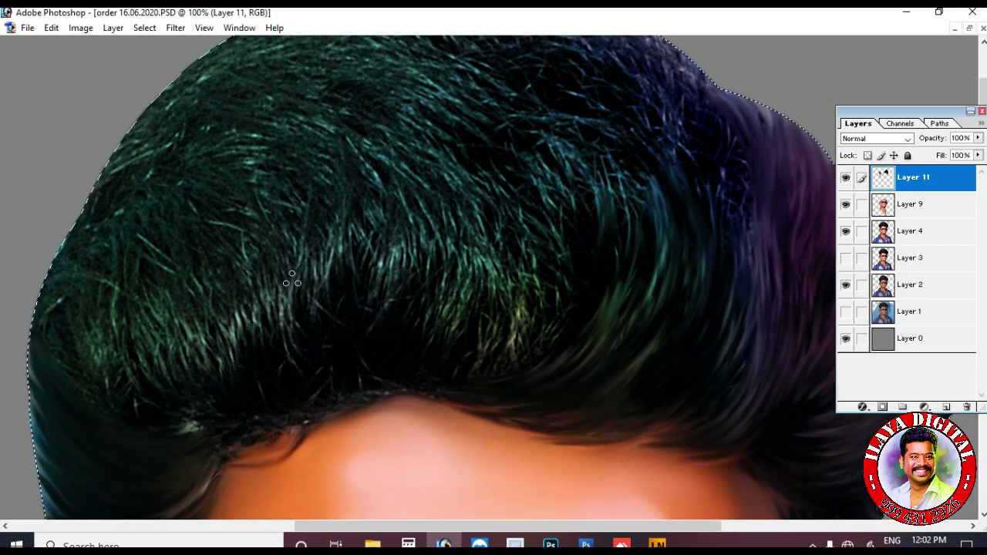
Smudge the green hair on the side opposite the purple section into long downward-curving strands.
scroll(210, 312, "down", 1)
scroll(210, 312, "down", 1)
mouse_move(213, 292)
left_mouse_down()
mouse_move(228, 336)
mouse_move(193, 389)
left_mouse_up()
mouse_move(158, 293)
left_mouse_down()
mouse_move(186, 401)
mouse_move(212, 448)
left_mouse_up()
left_click_drag(104, 286, 116, 370)
left_click_drag(139, 351, 154, 387)
left_click_drag(199, 290, 204, 393)
scroll(205, 370, "down", 1)
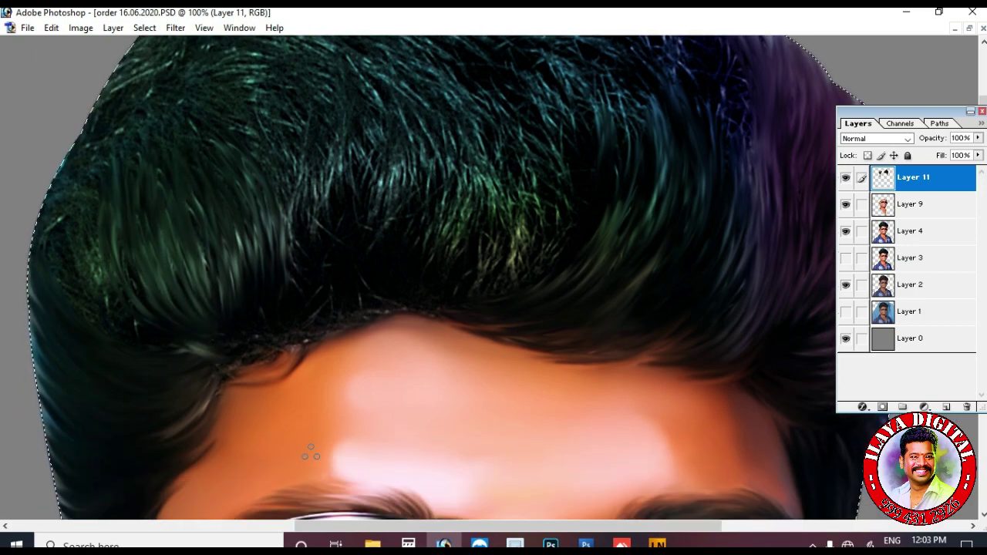
left_click_drag(77, 223, 82, 266)
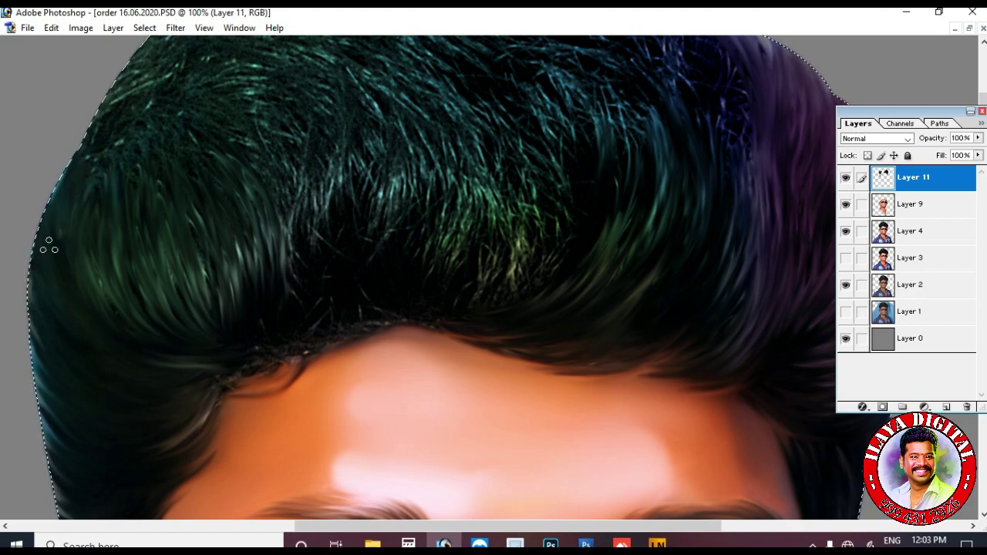
Smudge the frizzy hair roots along the hairline at the forehead corner into clean strands.
scroll(43, 248, "down", 1)
scroll(41, 250, "up", 1)
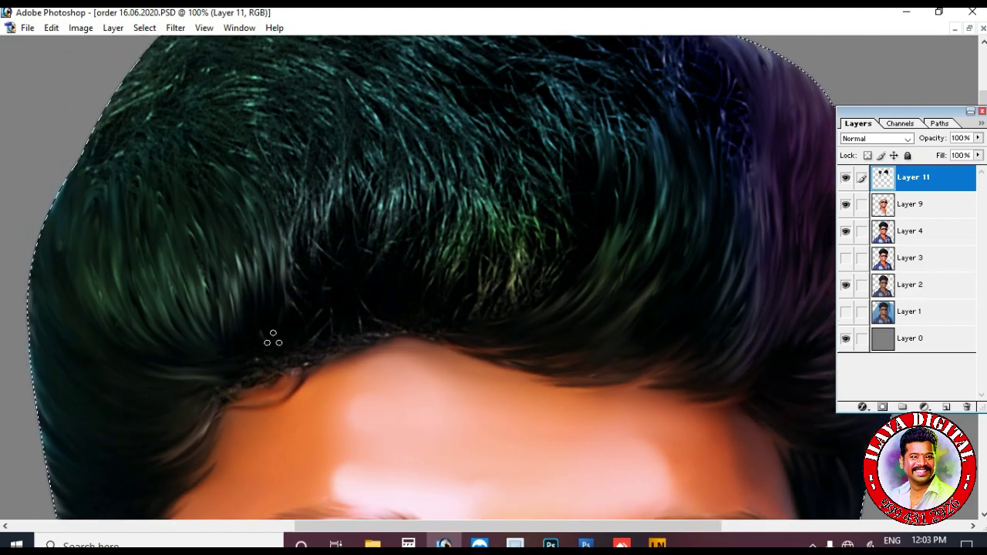
left_click_drag(192, 390, 237, 386)
left_click_drag(304, 353, 262, 401)
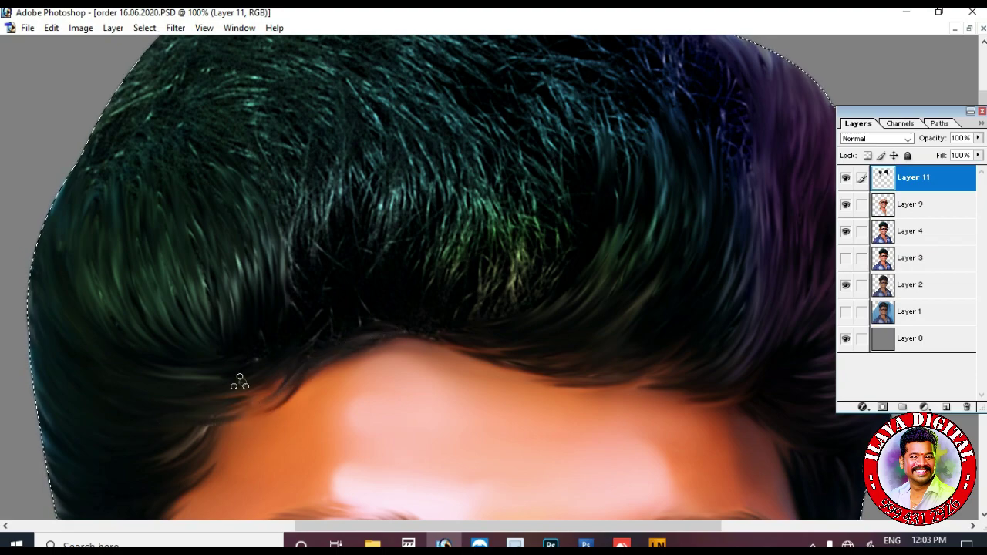
Smudge the teal and yellow-green hair in the middle of the quiff into flowing curved strands.
scroll(296, 360, "up", 1)
scroll(265, 293, "up", 1)
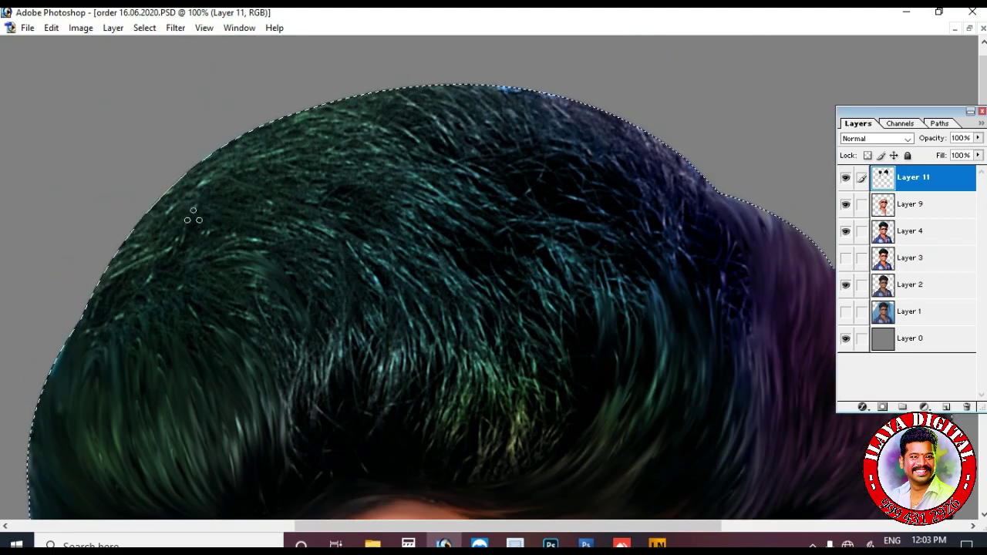
mouse_move(351, 308)
left_mouse_down()
mouse_move(383, 253)
mouse_move(467, 277)
mouse_move(548, 221)
mouse_move(563, 189)
mouse_move(553, 174)
mouse_move(480, 255)
left_mouse_up()
scroll(540, 346, "down", 1)
scroll(548, 262, "down", 1)
left_click_drag(468, 316, 464, 340)
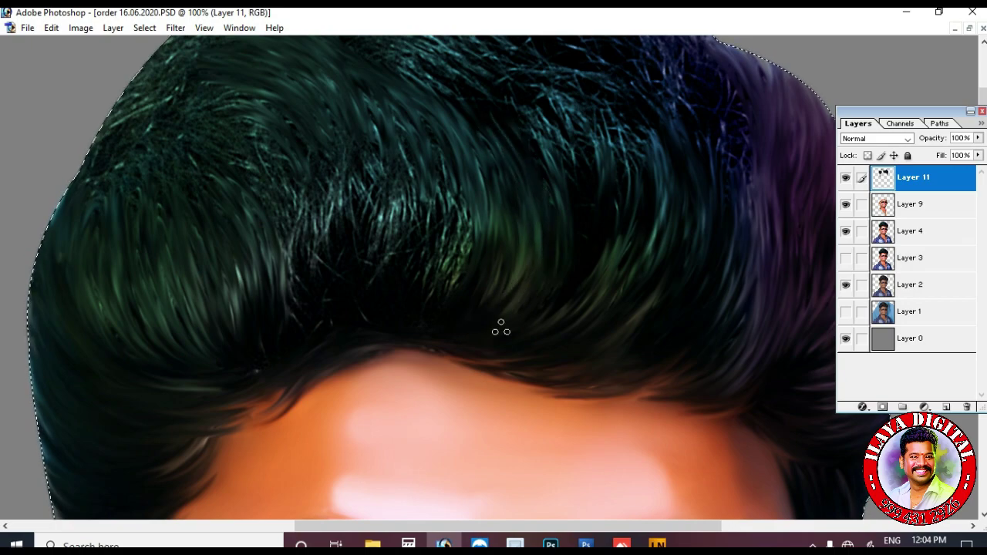
Smudge the remaining rough pale strands at the front of the quiff above the forehead.
scroll(494, 211, "up", 3)
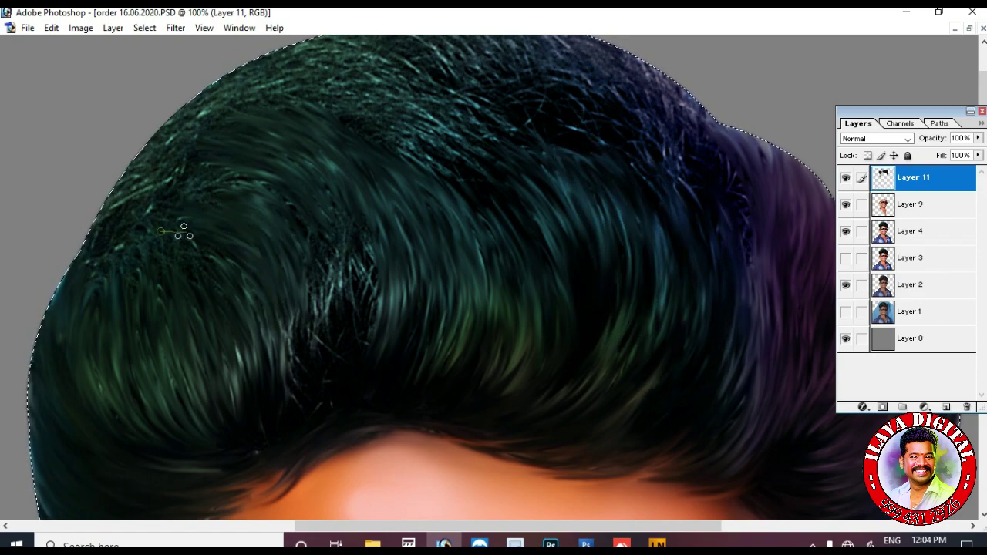
scroll(342, 254, "down", 3)
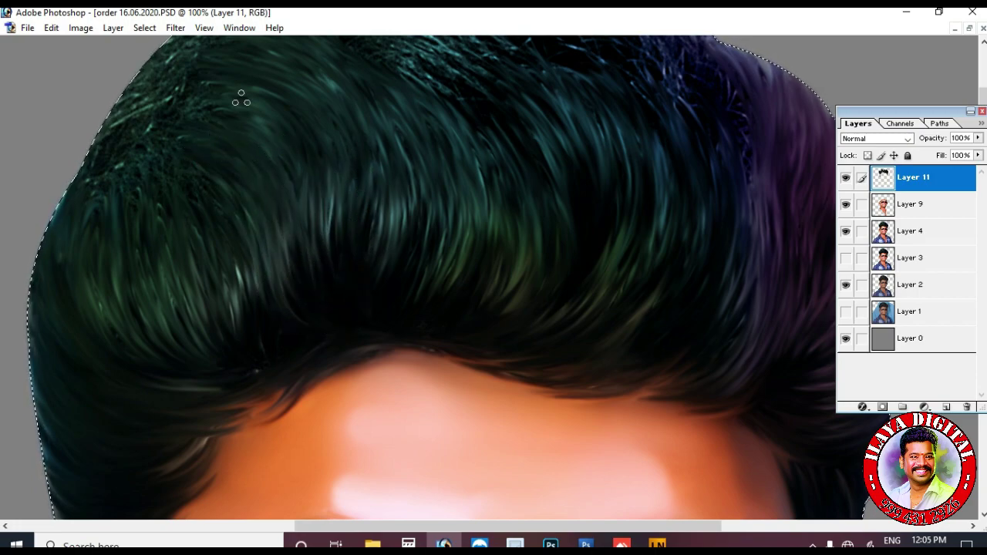
scroll(314, 269, "down", 3)
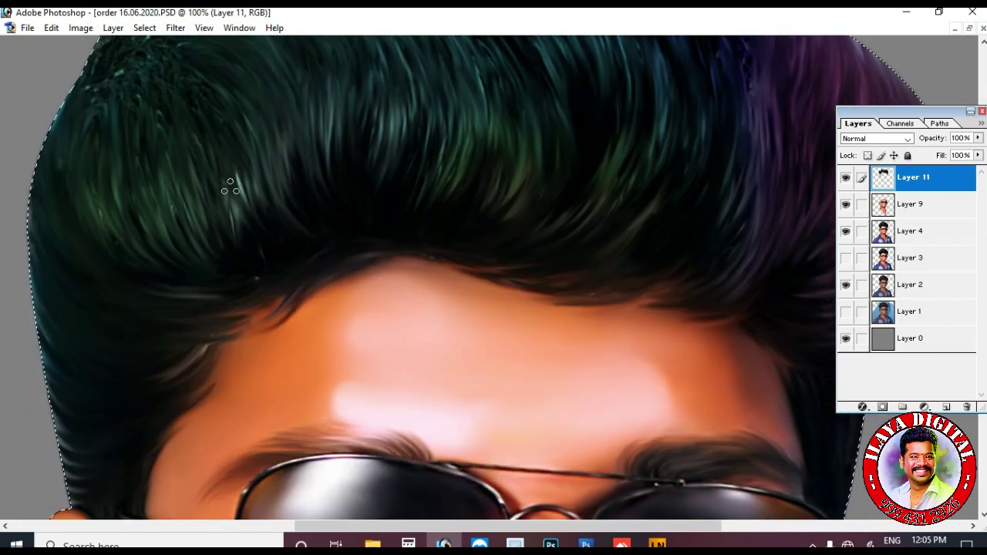
Smudge the rough green and blue hair along the crown into strands following the head's outline.
scroll(244, 267, "up", 6)
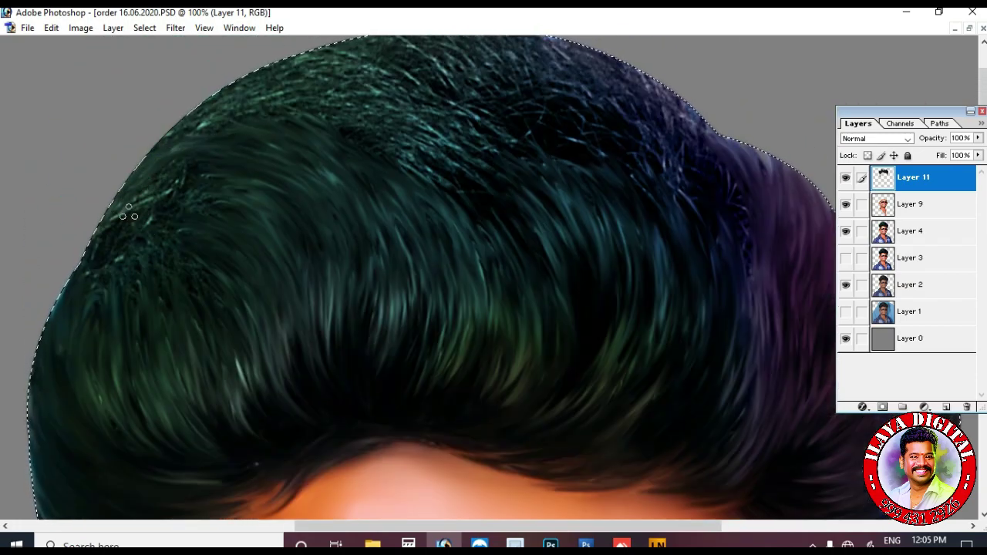
mouse_move(184, 129)
left_mouse_down()
mouse_move(276, 100)
mouse_move(463, 81)
left_mouse_up()
scroll(233, 91, "up", 2)
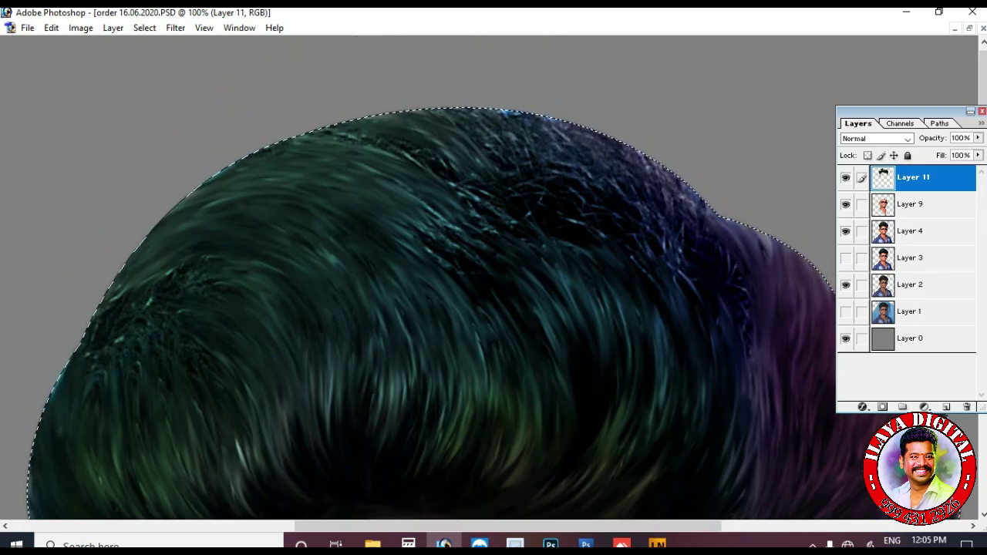
left_click_drag(509, 115, 610, 136)
mouse_move(540, 117)
left_mouse_down()
mouse_move(640, 151)
mouse_move(710, 193)
mouse_move(585, 131)
mouse_move(606, 193)
mouse_move(661, 249)
mouse_move(683, 254)
mouse_move(714, 234)
mouse_move(733, 302)
mouse_move(743, 275)
left_mouse_up()
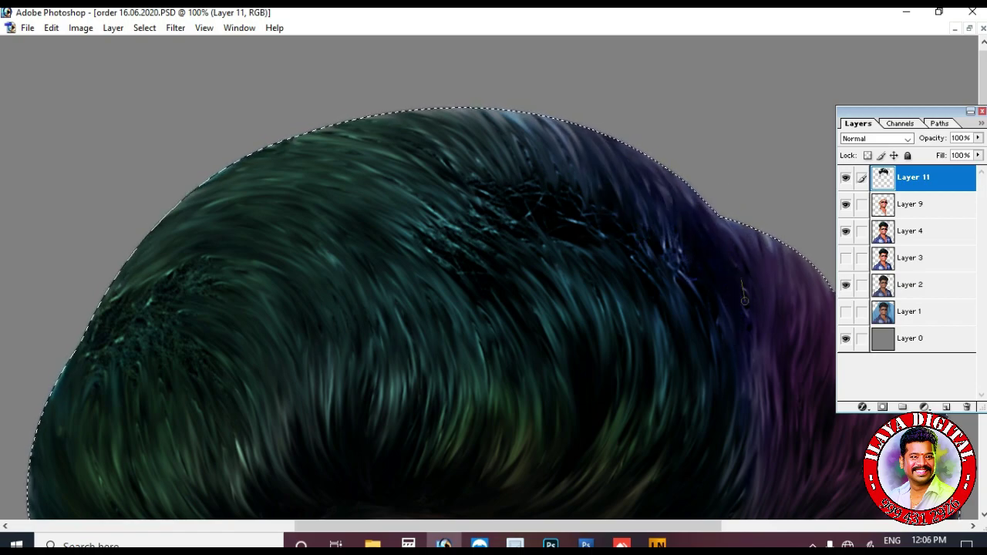
Smudge the rough swirl on the green side of the hair and the strands at the adjacent hairline.
scroll(300, 159, "down", 3)
mouse_move(129, 226)
left_mouse_down()
mouse_move(243, 299)
mouse_move(228, 330)
mouse_move(125, 239)
mouse_move(96, 250)
mouse_move(91, 287)
mouse_move(99, 305)
mouse_move(121, 226)
mouse_move(99, 219)
mouse_move(232, 268)
mouse_move(219, 184)
mouse_move(144, 200)
mouse_move(211, 233)
mouse_move(214, 165)
left_mouse_up()
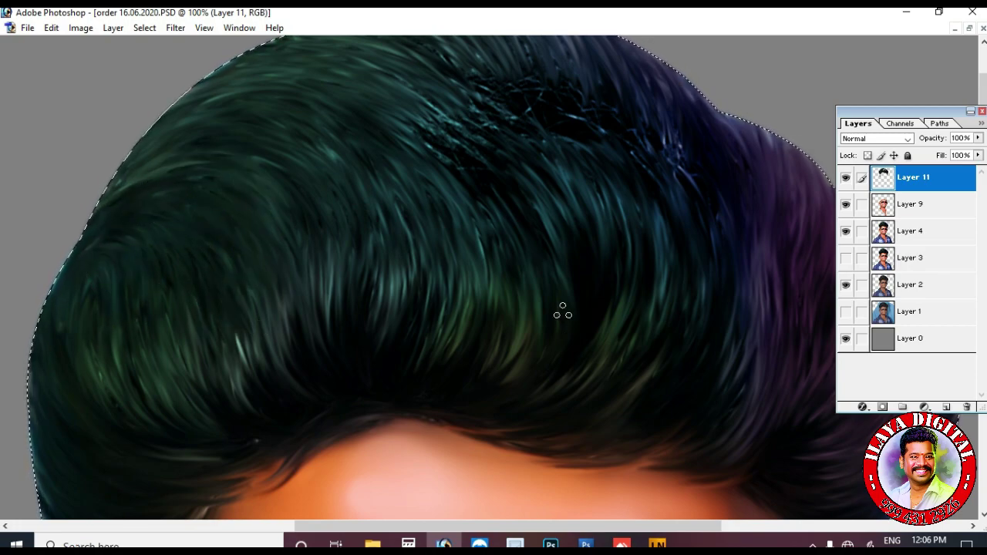
left_click_drag(194, 458, 247, 447)
Smudge the remaining rough dark patch between the teal and blue hair near the crown into smooth strands.
left_click_drag(547, 127, 311, 180)
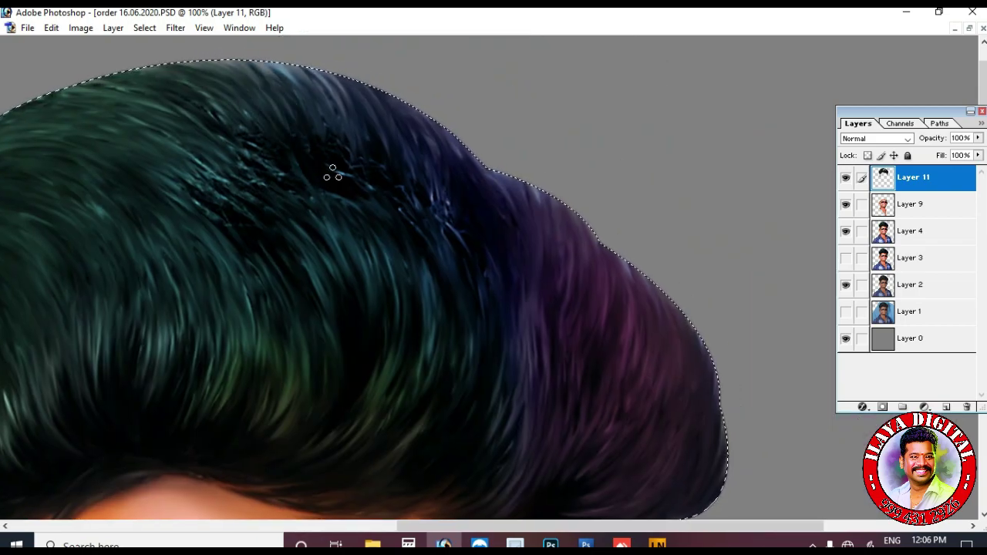
mouse_move(407, 154)
left_mouse_down()
mouse_move(484, 354)
mouse_move(365, 165)
mouse_move(419, 279)
mouse_move(408, 192)
mouse_move(251, 110)
mouse_move(160, 96)
mouse_move(276, 155)
mouse_move(406, 197)
mouse_move(291, 121)
mouse_move(315, 184)
mouse_move(349, 217)
left_mouse_up()
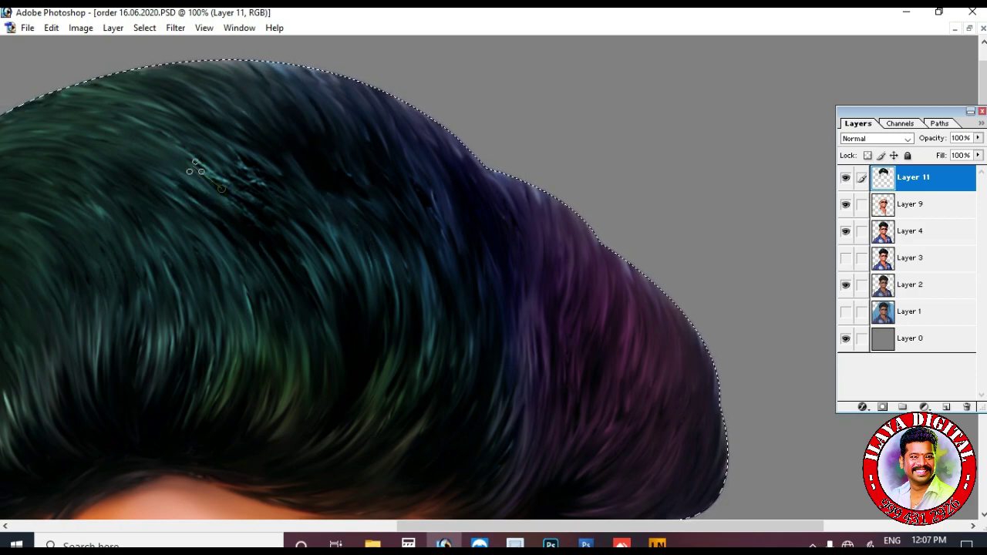
scroll(249, 247, "up", 2)
mouse_move(275, 307)
left_mouse_down()
mouse_move(198, 190)
mouse_move(338, 337)
mouse_move(364, 316)
mouse_move(330, 193)
mouse_move(386, 218)
mouse_move(316, 175)
mouse_move(309, 139)
left_mouse_up()
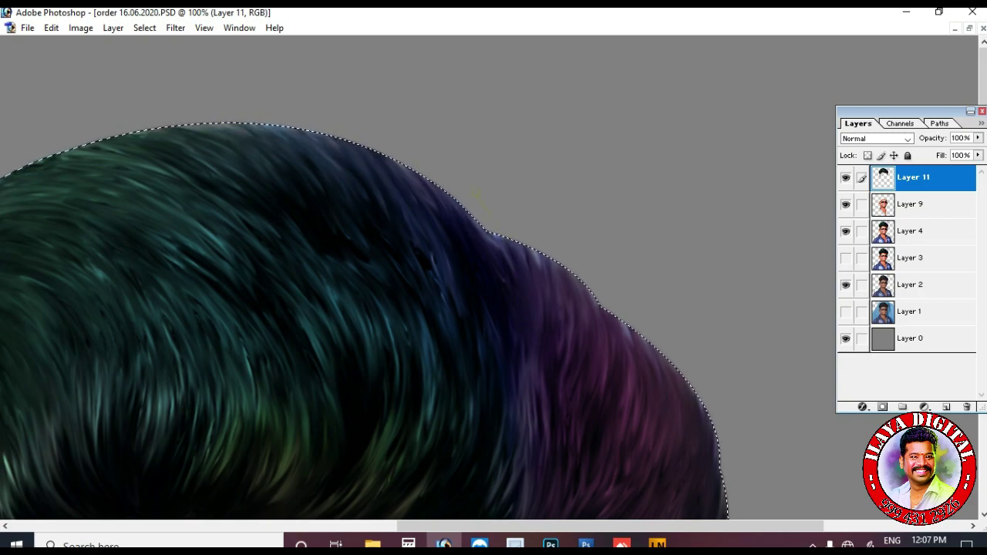
Smudge the side hair above the ear with the sunglasses arm and soften its strands toward the forehead hairline.
key("ctrl+minus")
key("ctrl+minus")
left_click_drag(227, 227, 393, 408)
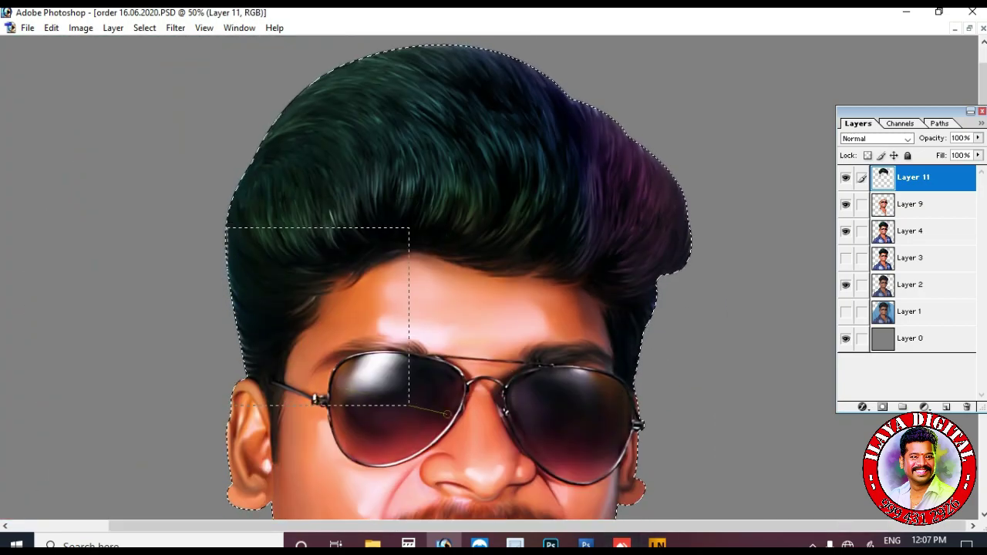
mouse_move(284, 293)
left_mouse_down()
mouse_move(483, 210)
mouse_move(458, 273)
mouse_move(331, 432)
mouse_move(286, 349)
left_mouse_up()
scroll(594, 258, "up", 5)
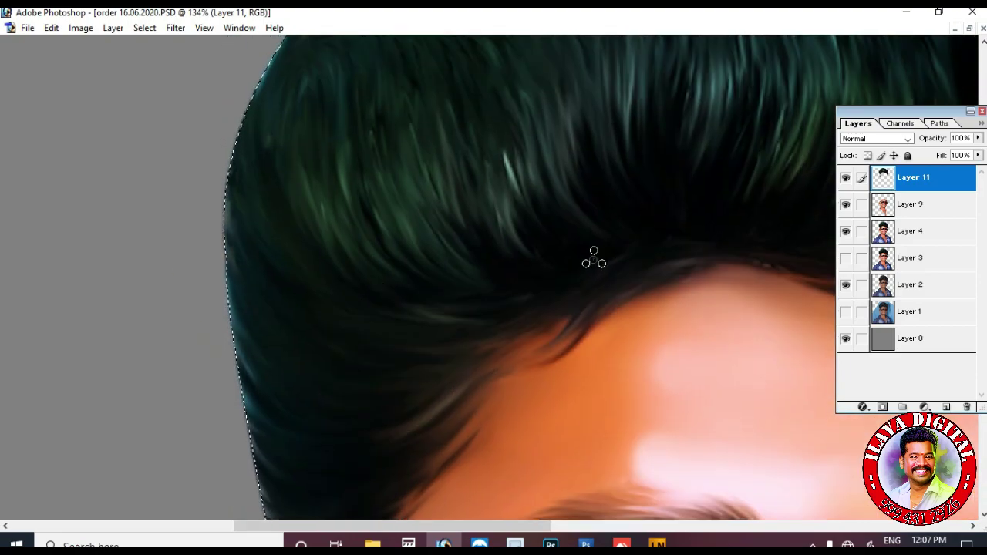
left_click_drag(379, 414, 578, 327)
Create a new empty layer above the smudged hair on Layer 11.
key("ctrl+minus")
key("ctrl+minus")
key("ctrl+minus")
key("ctrl+minus")
key("ctrl+plus")
key("ctrl+plus")
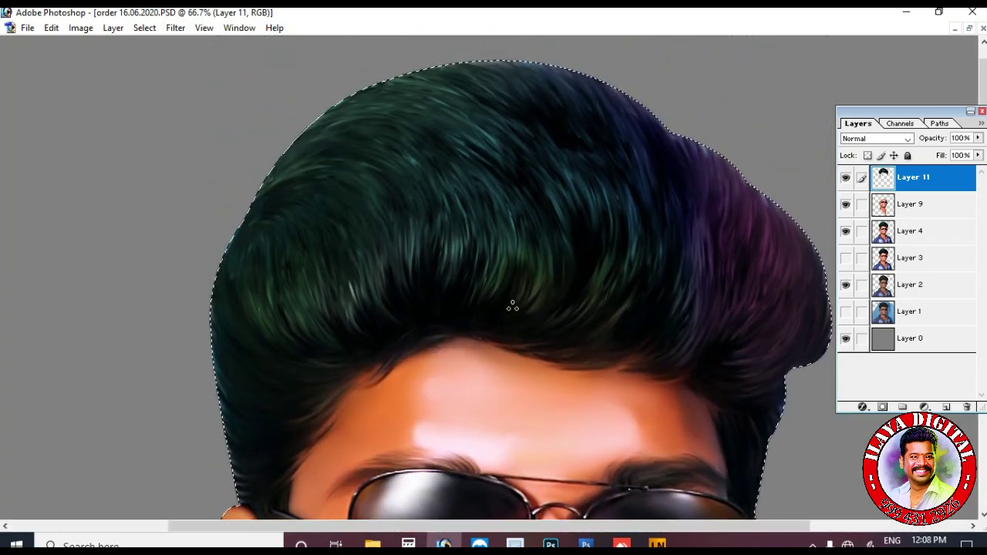
scroll(512, 301, "down", 1)
key("ctrl+shift+alt+n")
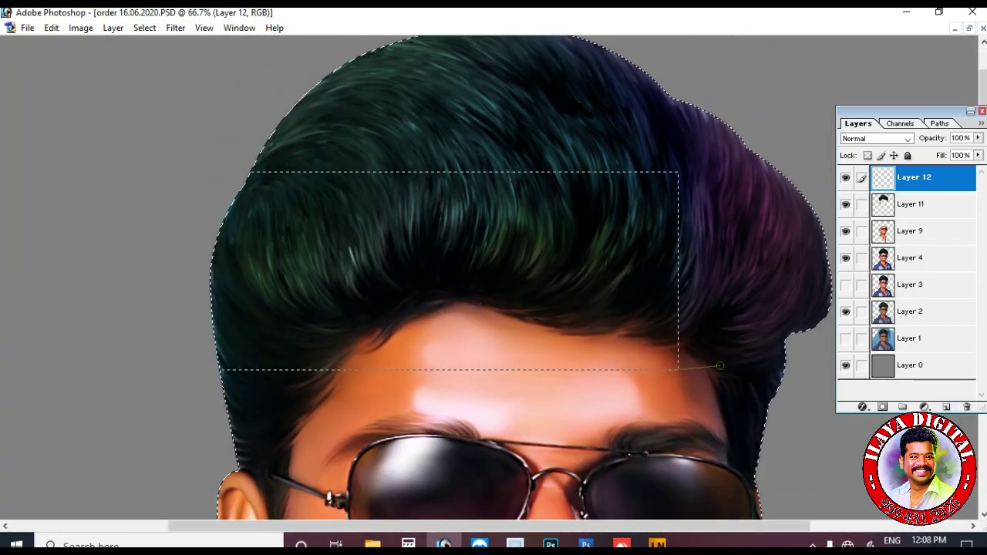
key("ctrl+plus")
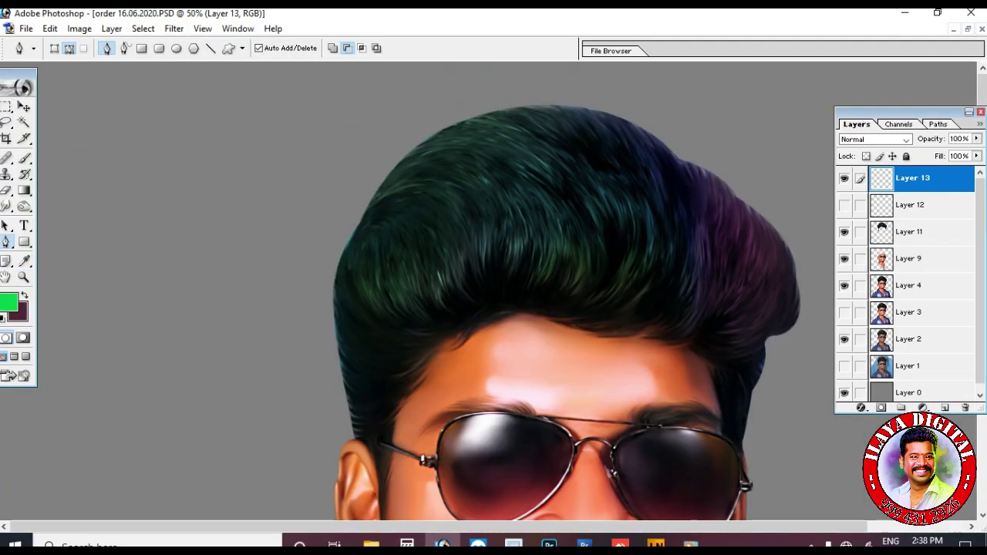
Draw short curved hair-strand paths with the Pen tool just above the ear.
scroll(567, 291, "down", 3)
scroll(567, 291, "up", 3)
key("z")
left_click_drag(247, 232, 547, 521)
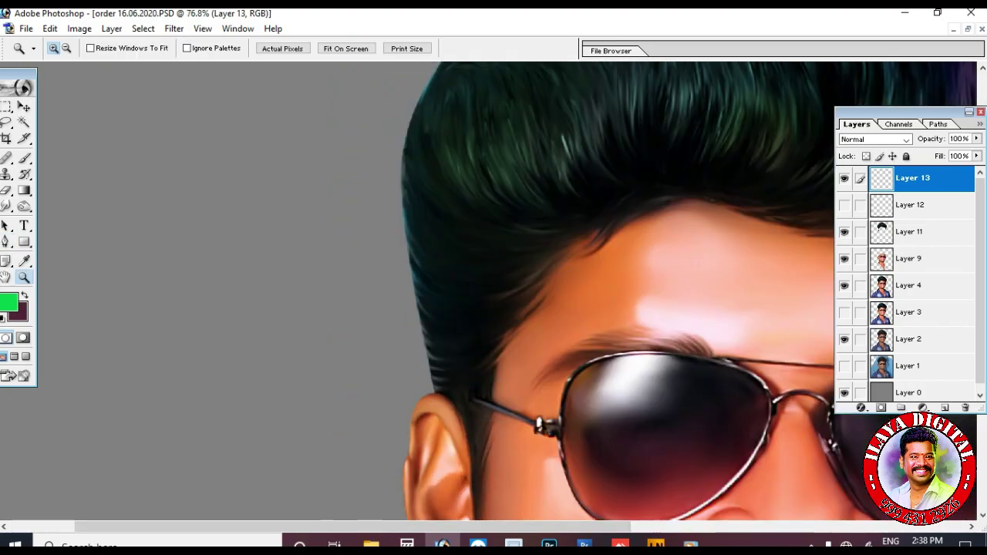
key("ctrl+plus")
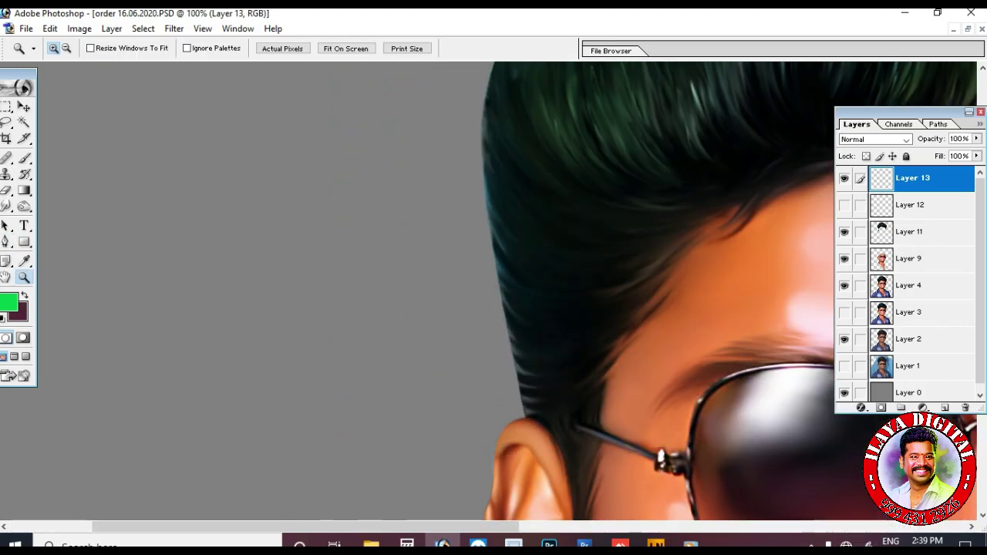
scroll(730, 291, "down", 3)
key("p")
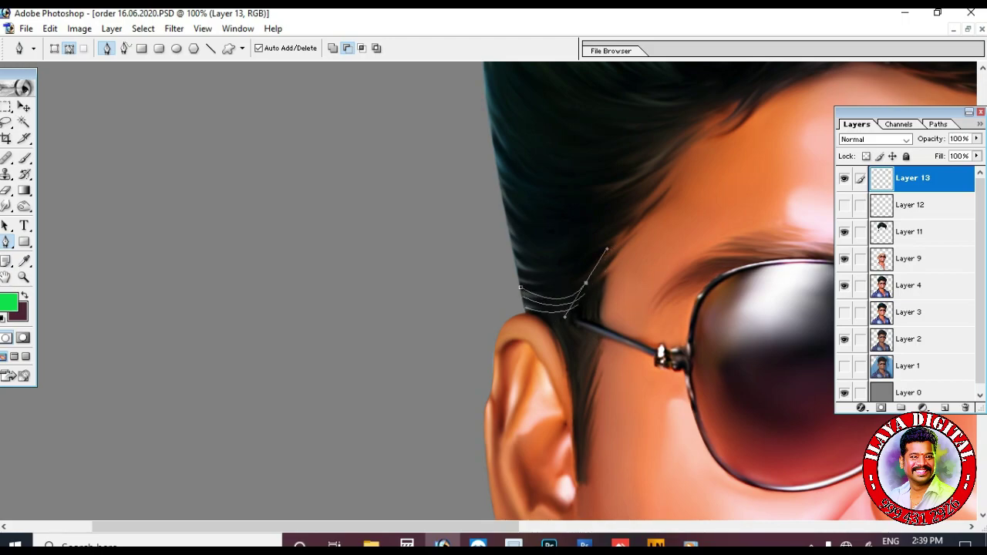
Draw long curved strand paths with the Pen tool across the side hair above the ear, from its outer edge toward the temple.
scroll(729, 291, "up", 5)
left_click_drag(634, 266, 775, 271)
left_click_drag(637, 284, 739, 286)
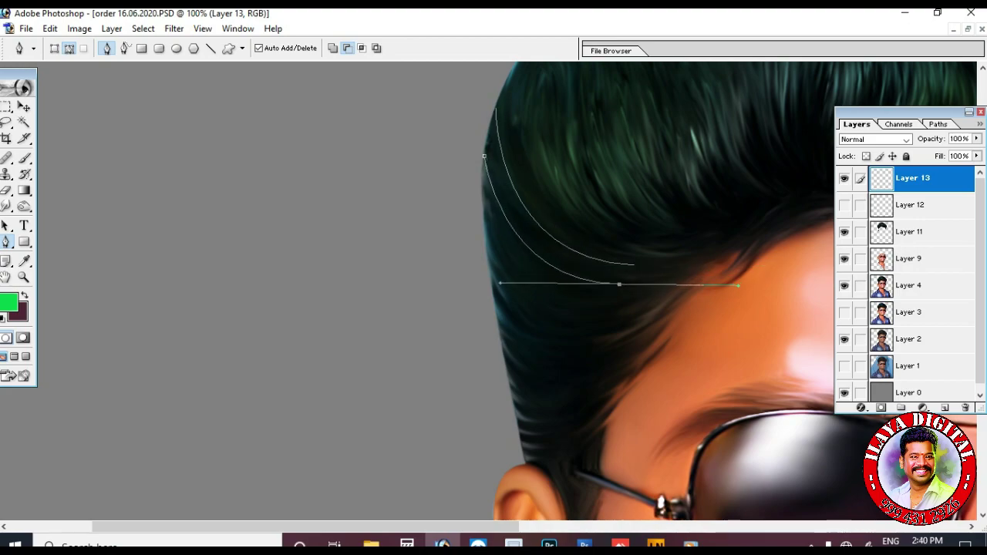
key("Escape")
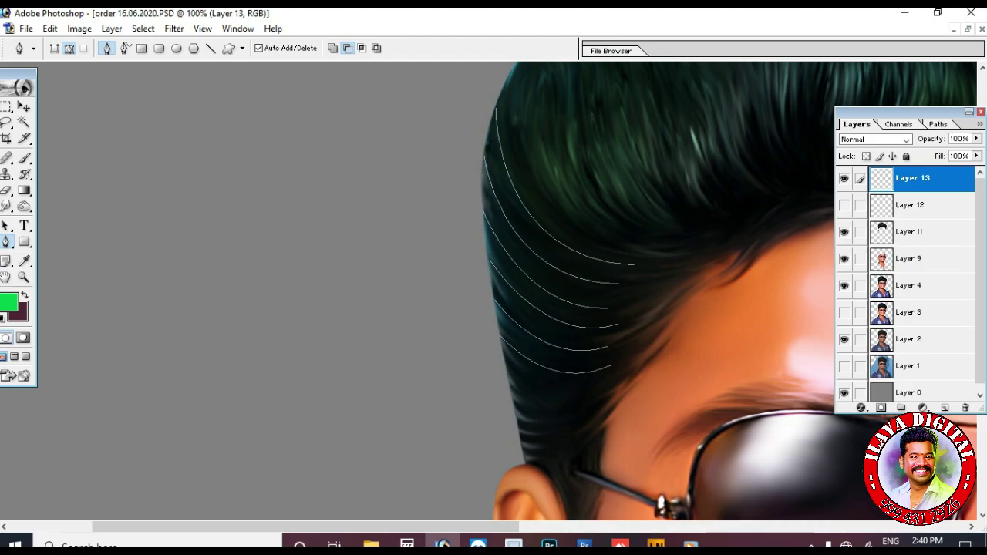
scroll(506, 298, "down", 3)
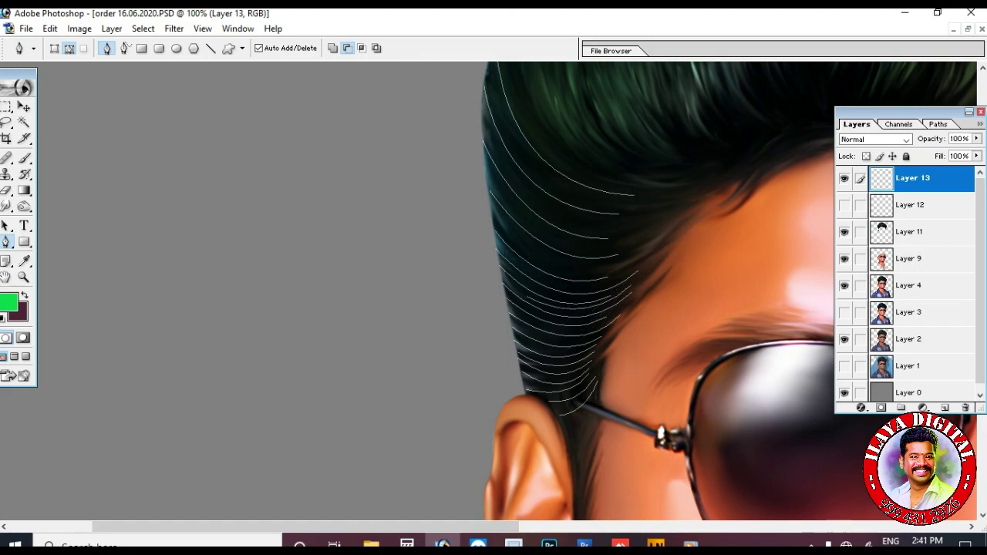
Fill the gaps between the side-hair paths with more curved strand paths reaching toward the forehead hairline.
key("Return")
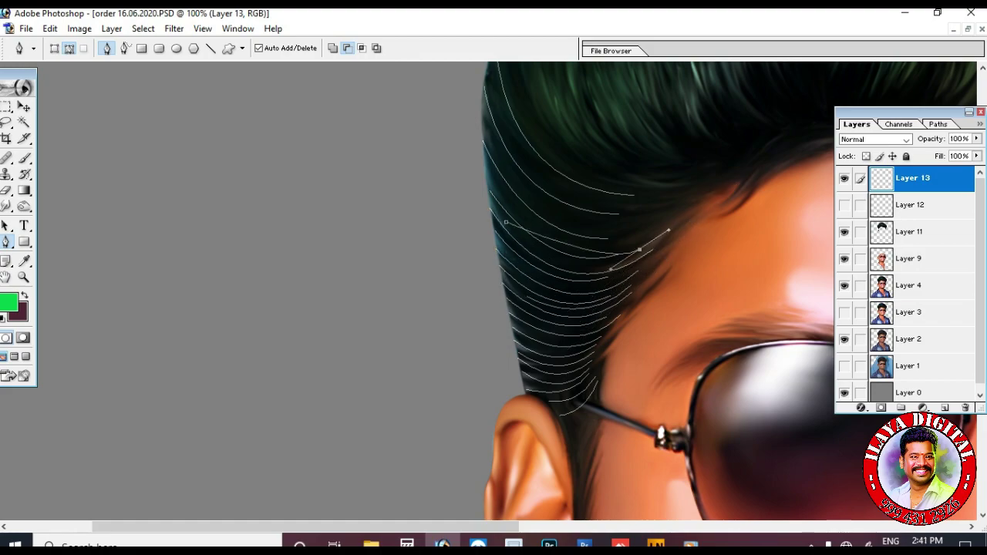
key("Return")
key("Return")
scroll(494, 294, "up", 3)
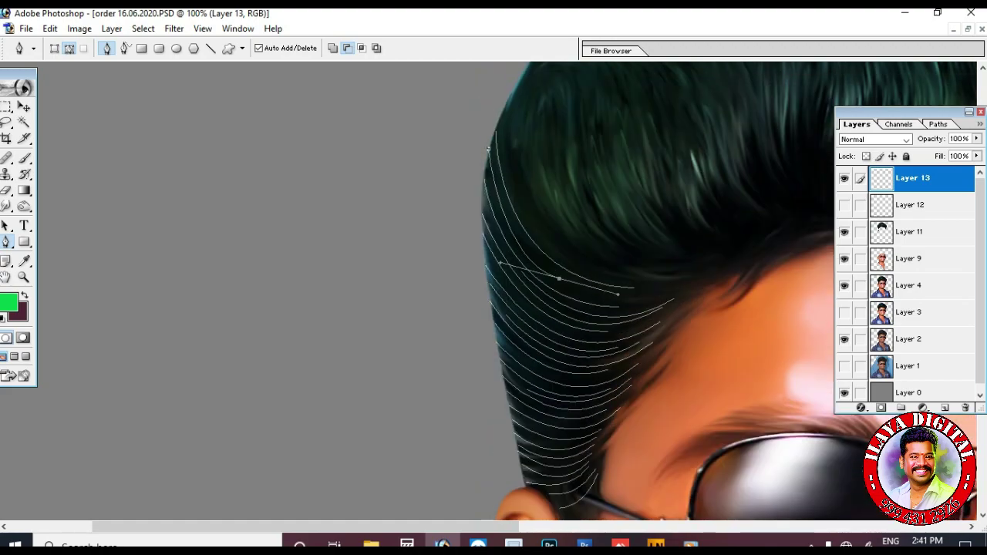
key("Return")
scroll(494, 294, "up", 3)
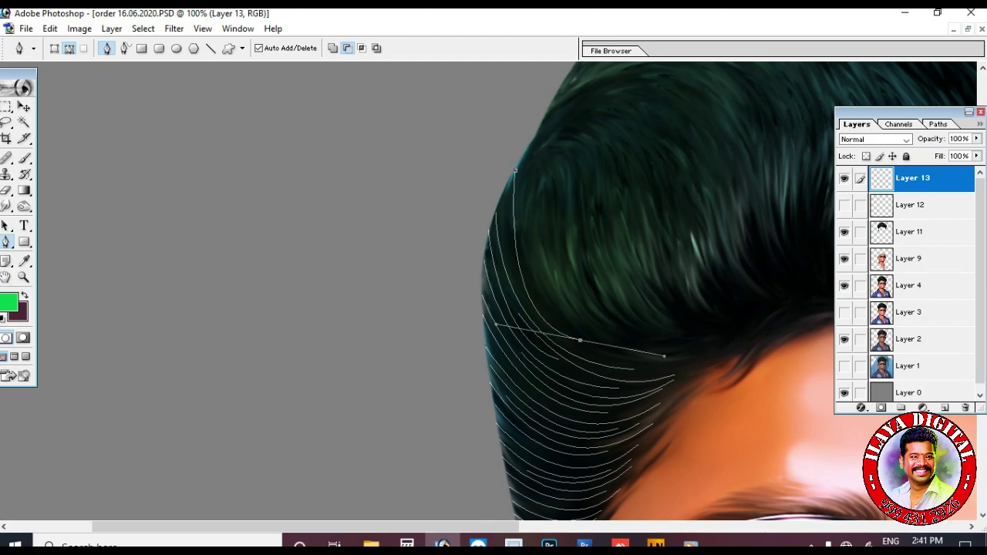
Draw curved paths following the outer contour of the side hair down toward the ear.
scroll(509, 176, "down", 3)
left_click_drag(479, 290, 501, 314)
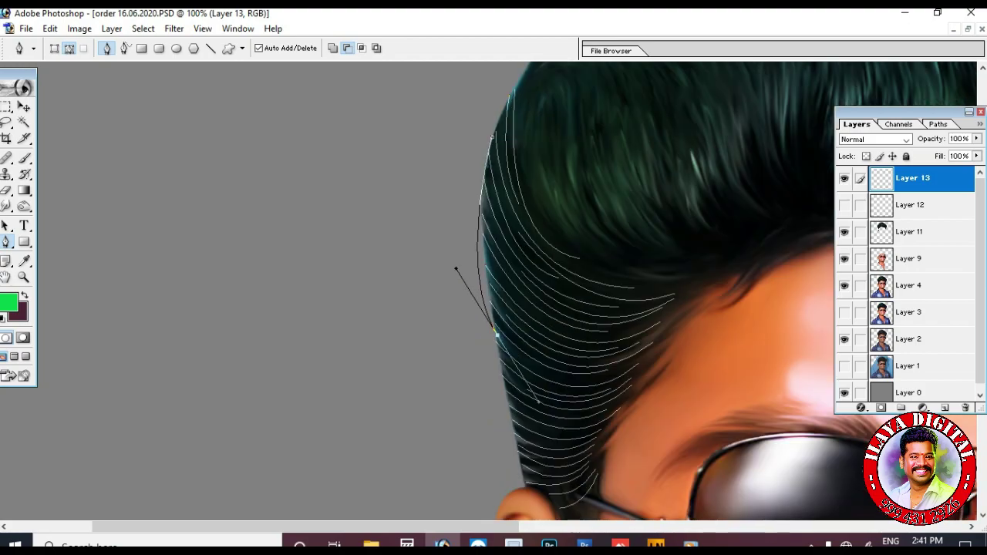
scroll(497, 260, "down", 3)
scroll(701, 272, "up", 3)
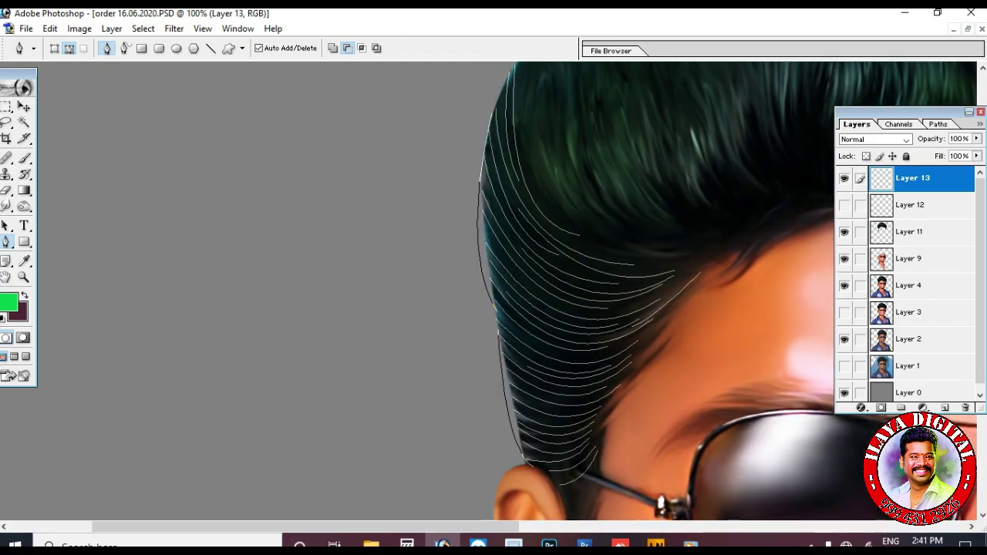
Draw short strand paths down the sideburn in front of the ear and around the ear's upper edge.
scroll(667, 340, "down", 5)
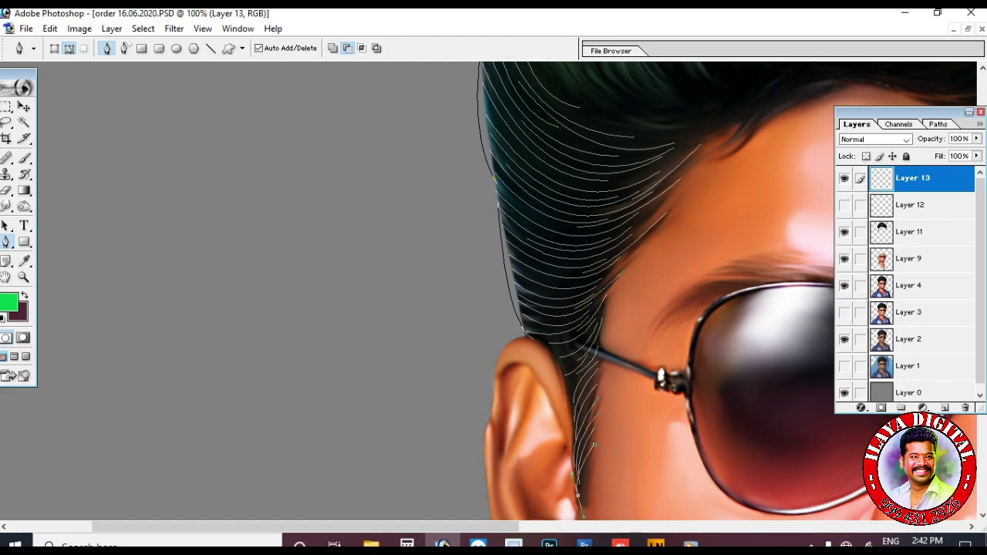
scroll(667, 340, "down", 7)
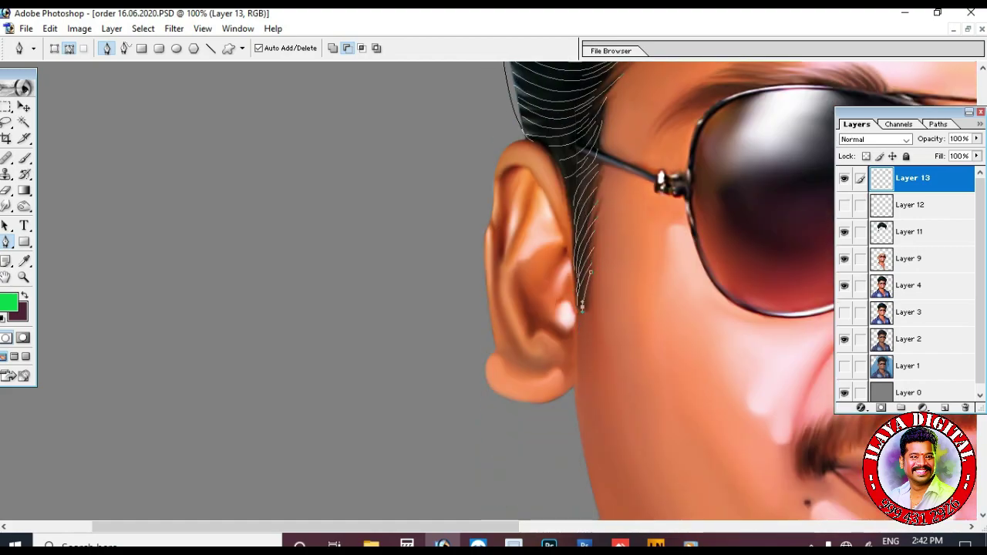
scroll(668, 340, "up", 2)
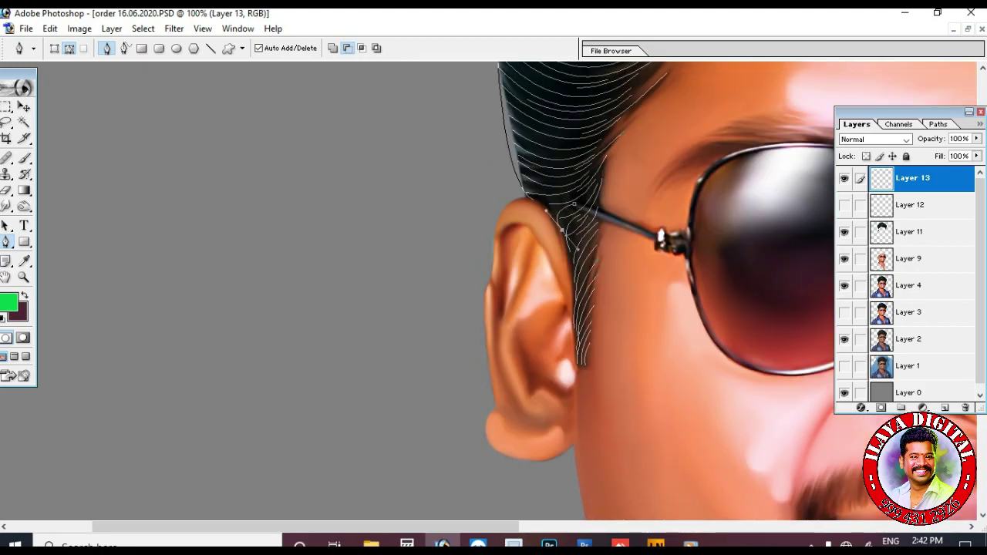
Draw dense strand paths through the small green curl above the side hair, looping over its rounded upper edge.
scroll(668, 340, "up", 13)
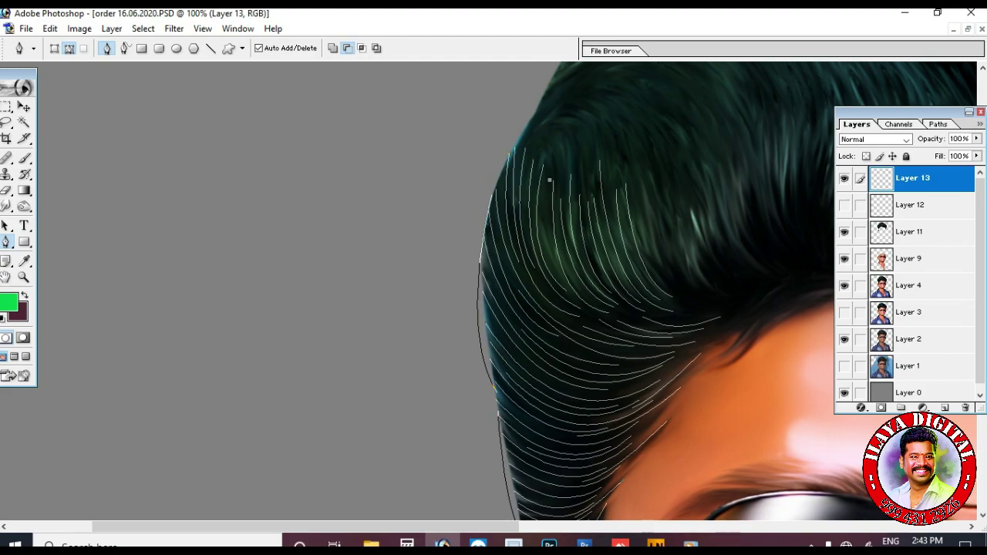
left_click_drag(540, 293, 378, 371)
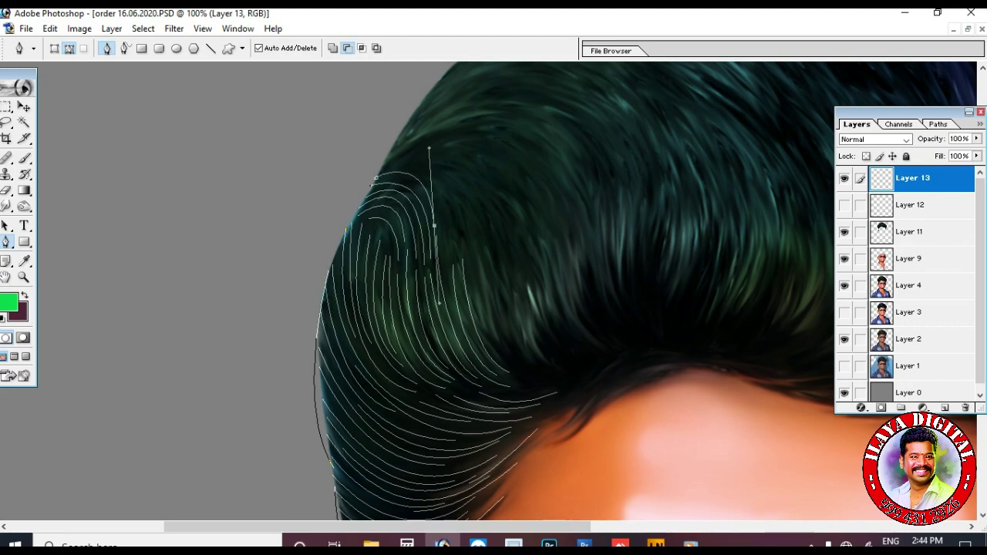
key("Escape")
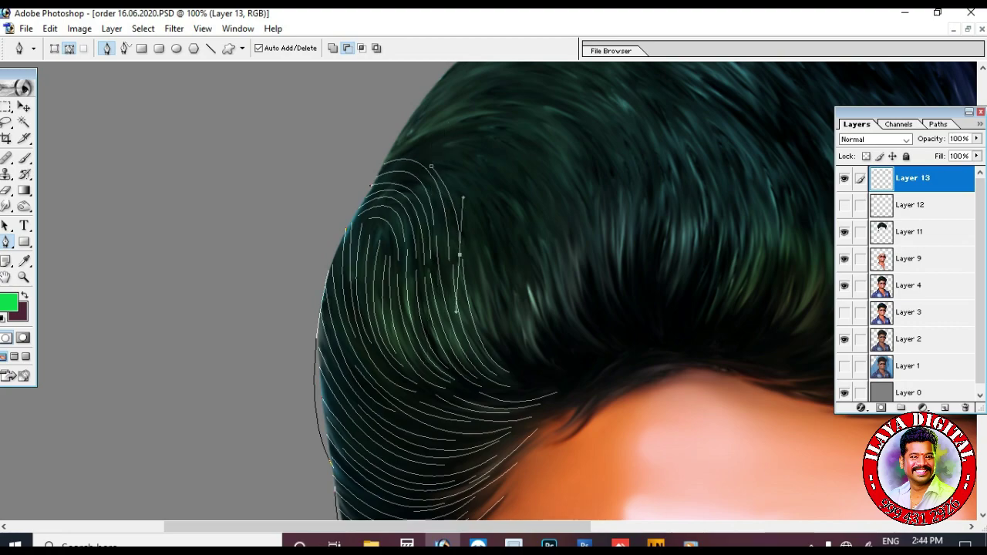
left_click(448, 144)
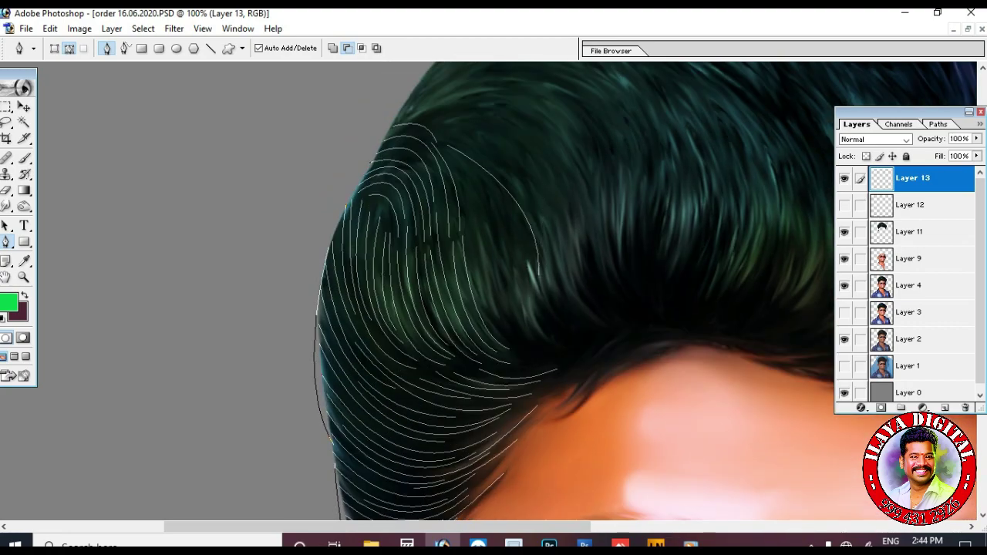
Draw long arching strand paths sweeping from the outer edge of the hair over the large green curl.
left_click_drag(571, 250, 571, 378)
key("Escape")
scroll(616, 331, "up", 2)
left_click_drag(617, 332, 655, 450)
left_click(414, 159)
left_click_drag(635, 224, 665, 401)
key("Escape")
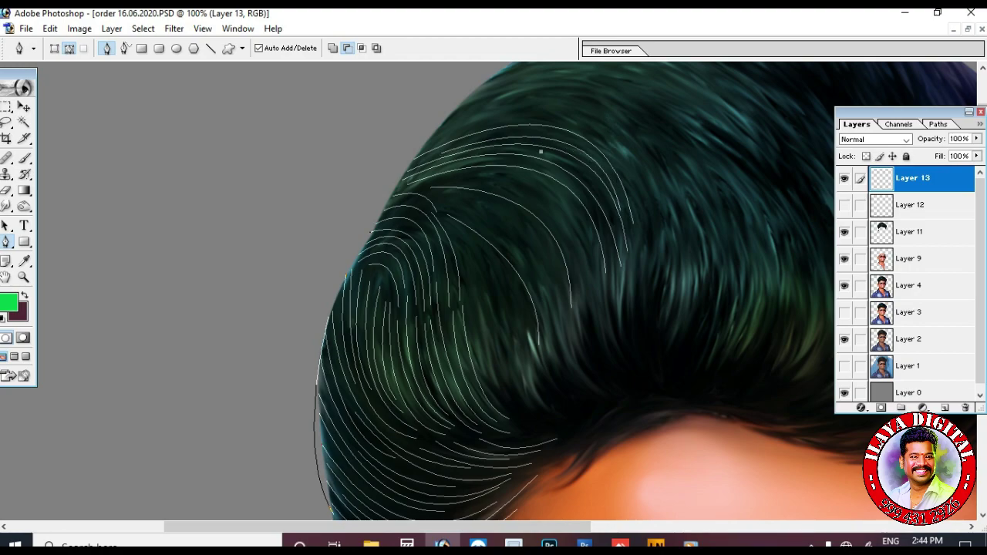
Fill the inside of the large green curl with strand paths curving down to the dark roots above the forehead.
left_click_drag(578, 247, 571, 358)
left_click_drag(540, 226, 513, 328)
left_click(463, 175)
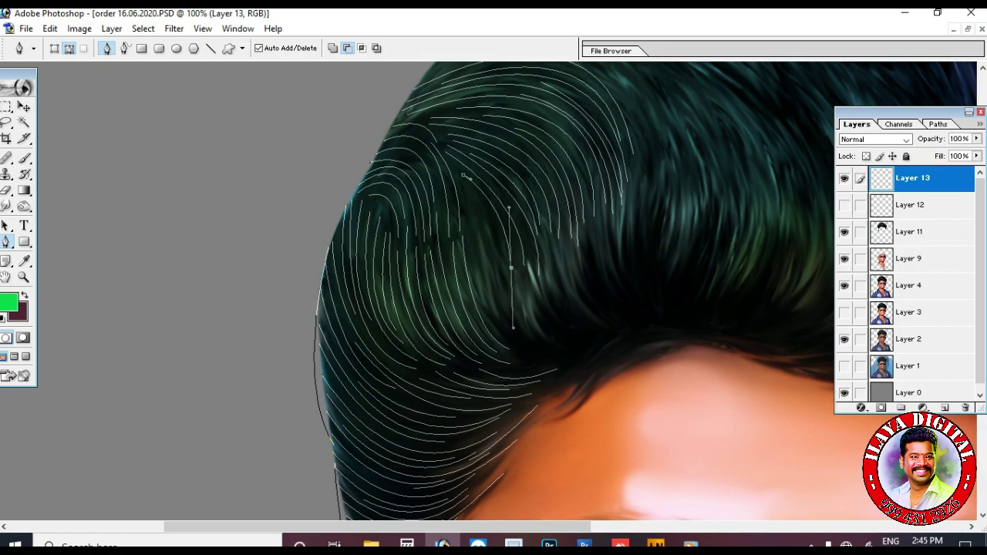
left_click(572, 340)
left_click(491, 251, "ctrl")
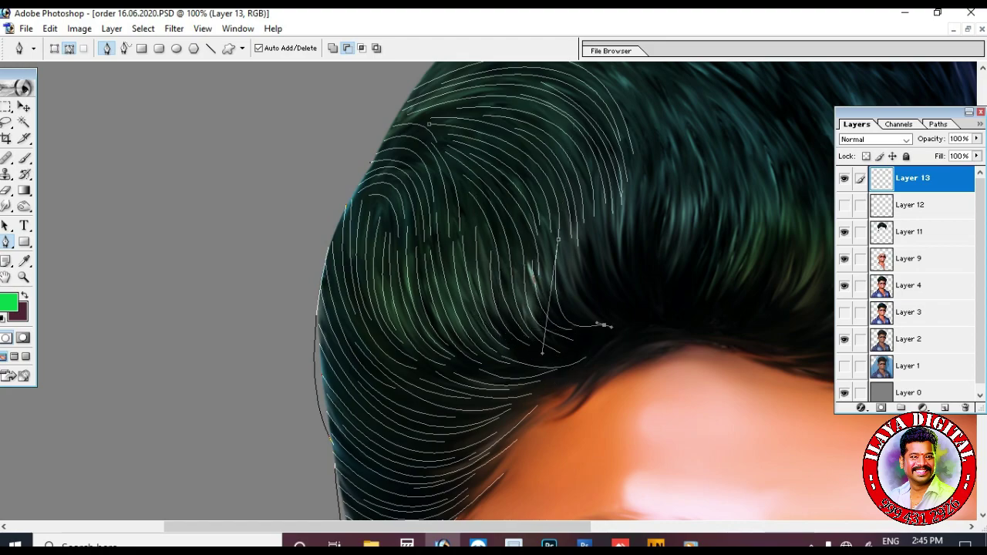
left_click(600, 326)
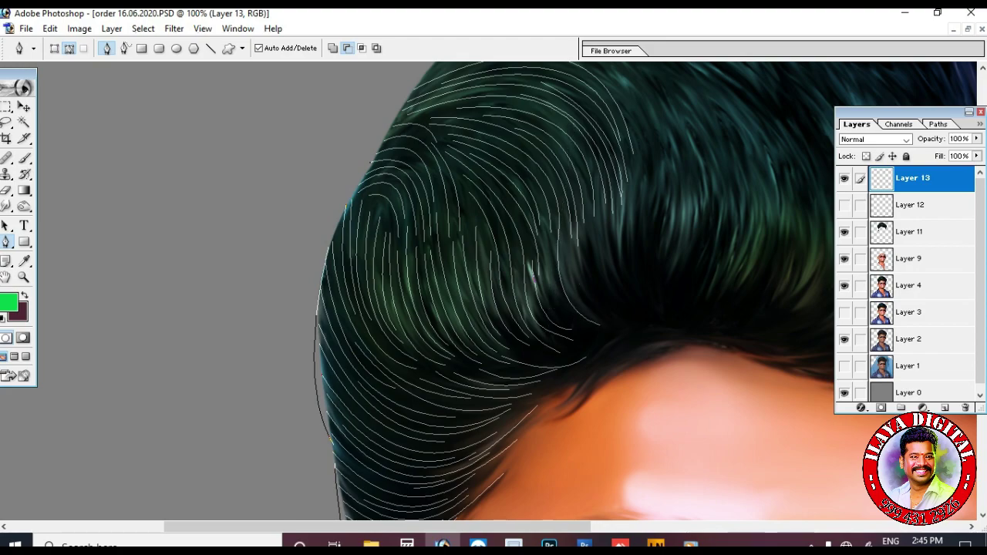
Draw strand paths down the inner edge of the green curl and along the forehead hairline.
left_click_drag(570, 309, 397, 378)
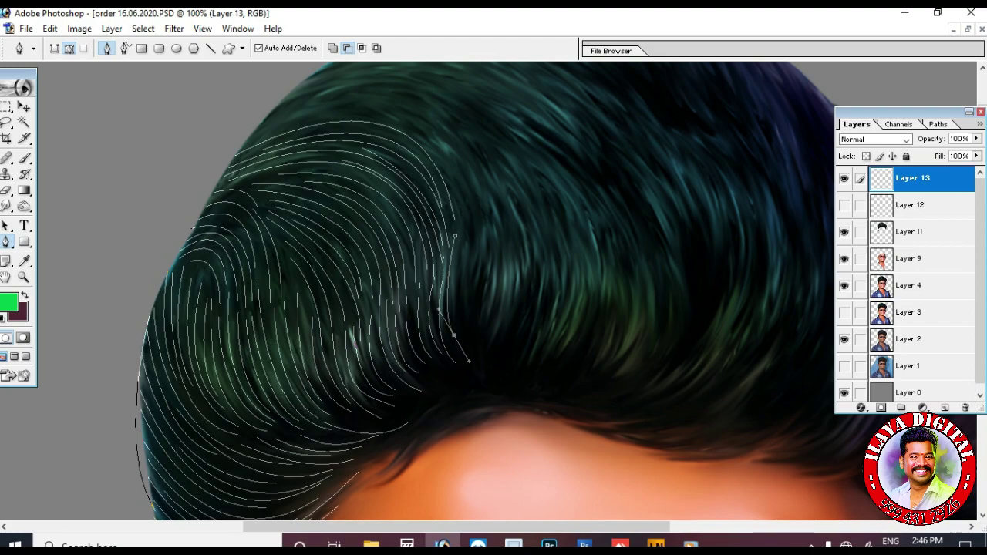
scroll(494, 293, "down", 3)
key("Return")
left_click_drag(499, 311, 554, 309)
key("Return")
Draw long curved strand paths through the teal hair section beside the green curl.
scroll(494, 293, "up", 4)
left_click_drag(487, 216, 518, 376)
key("Return")
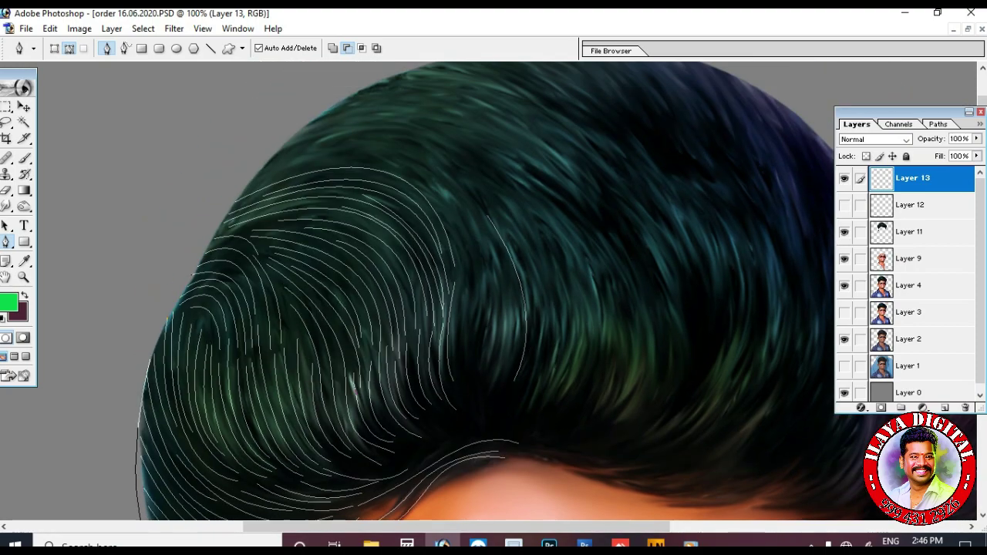
mouse_move(521, 202)
left_mouse_down()
mouse_move(586, 370)
mouse_move(540, 512)
mouse_move(563, 529)
left_mouse_up()
key("Return")
left_click_drag(615, 270, 586, 362)
key("Return")
Fill the teal section with closely spaced strand paths back to the edge of the green curl.
left_click(502, 119)
left_click_drag(540, 301, 533, 386)
key("Return")
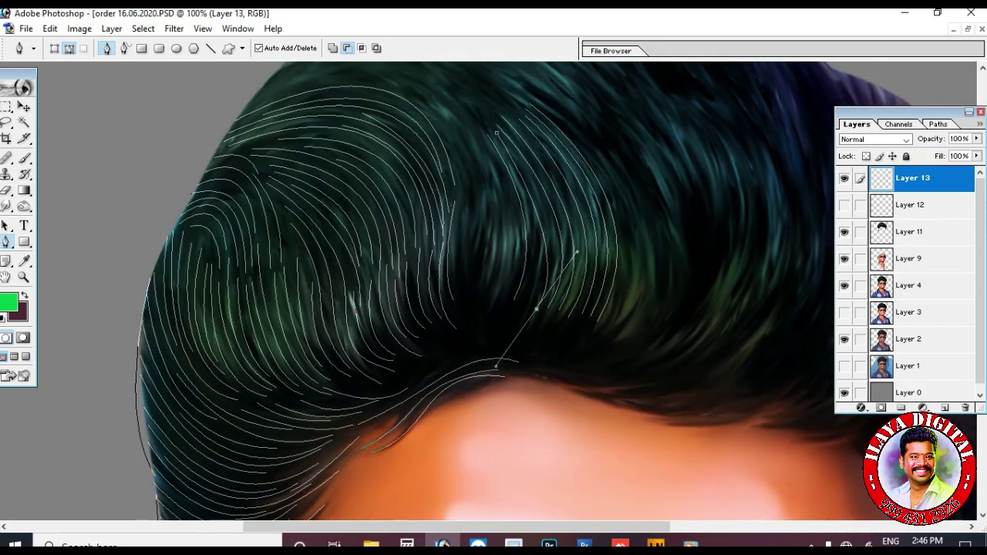
left_click(474, 131)
left_click_drag(487, 307, 478, 325)
key("Return")
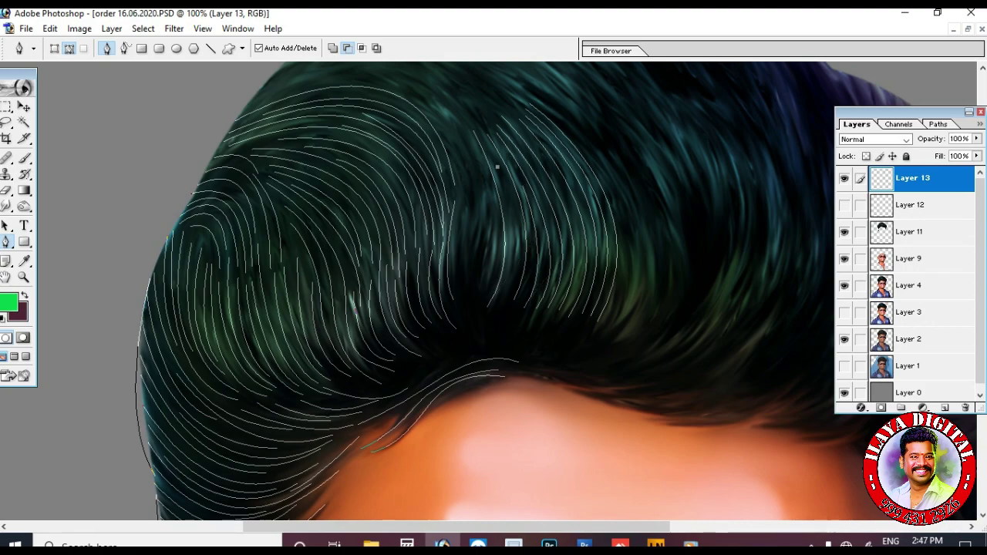
left_click(456, 143)
left_click_drag(474, 288, 443, 366)
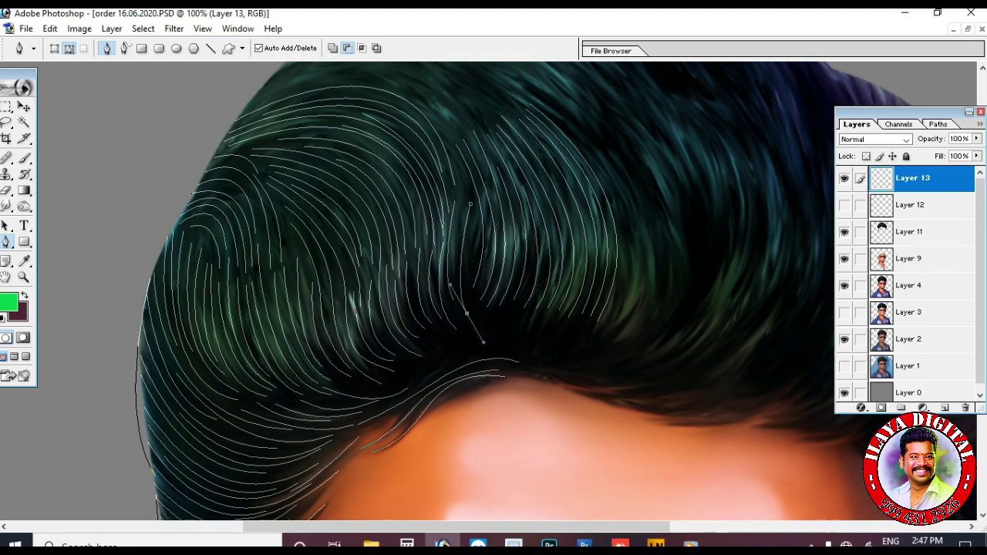
key("Return")
Add strand paths along the far side of the teal section, bending them inward above the forehead.
scroll(494, 293, "up", 1)
left_click(596, 159)
left_click_drag(579, 360, 447, 403)
key("Return")
left_click(646, 208)
left_click_drag(609, 357, 716, 353)
key("Return")
Draw long arching strand paths over the upper part of the green hair toward the crown.
scroll(494, 293, "up", 3)
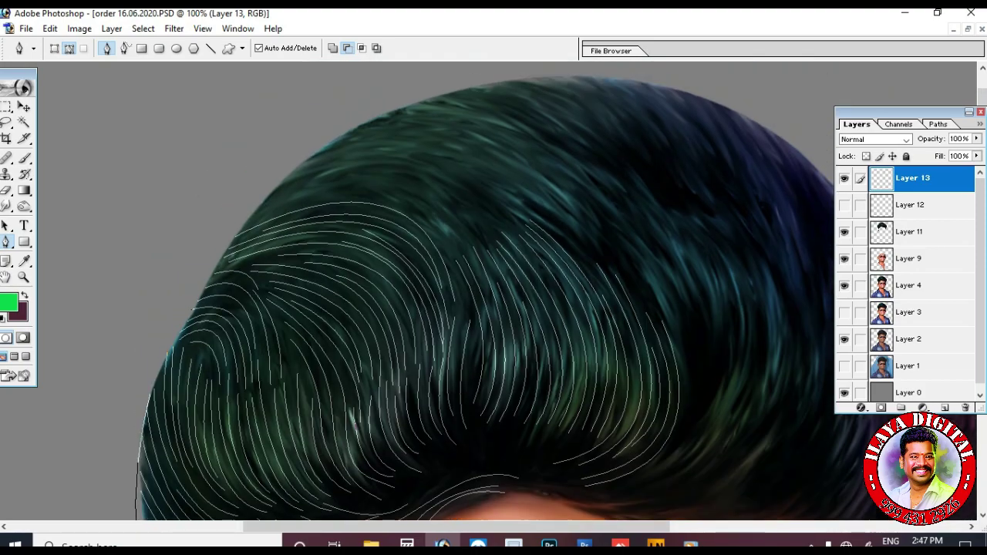
left_click(266, 199)
left_click_drag(448, 226, 487, 289)
key("Return")
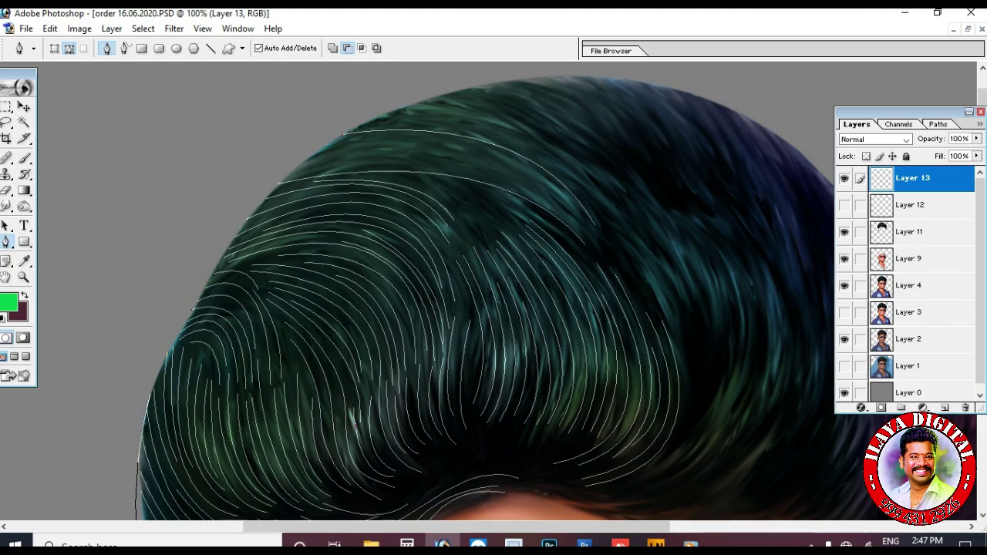
key("Return")
left_click_drag(510, 250, 520, 265)
key("Return")
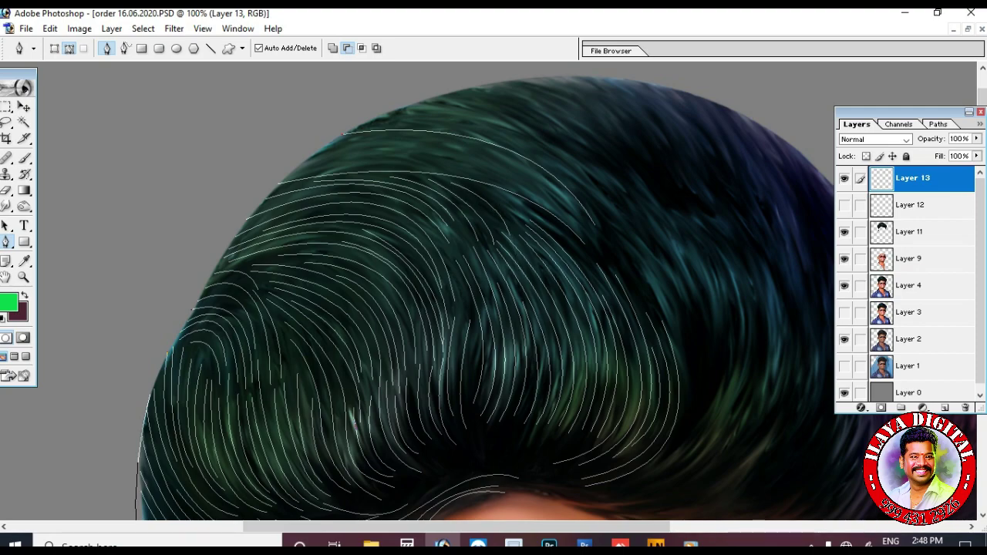
left_click(324, 139)
left_click_drag(531, 176, 577, 225)
Stroke all the hair-strand paths with the green foreground color on Layer 13.
right_click(569, 336)
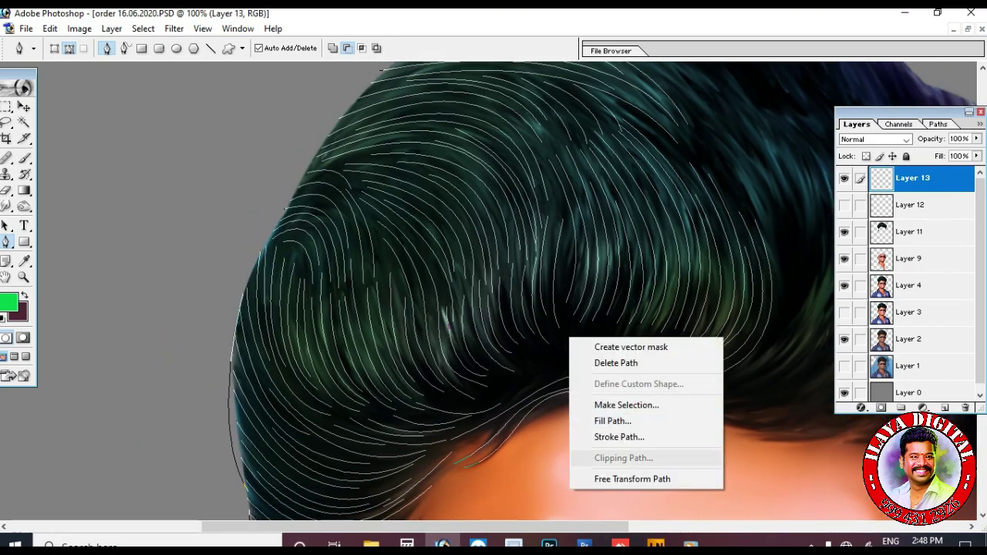
left_click(606, 439)
key("Return")
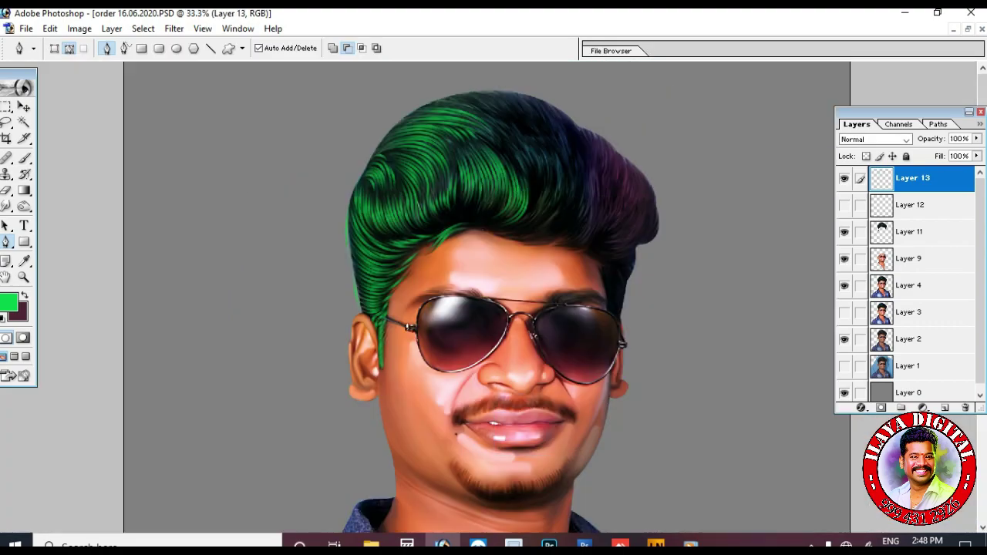
Try shifting the stroked strands to a blue hue with Hue/Saturation.
key("ctrl+u")
key("shift+Up")
key("shift+Up")
key("shift+Up")
key("shift+Up")
key("shift+Up")
key("shift+Up")
key("Up")
key("Up")
key("Up")
key("Up")
key("Up")
key("Return")
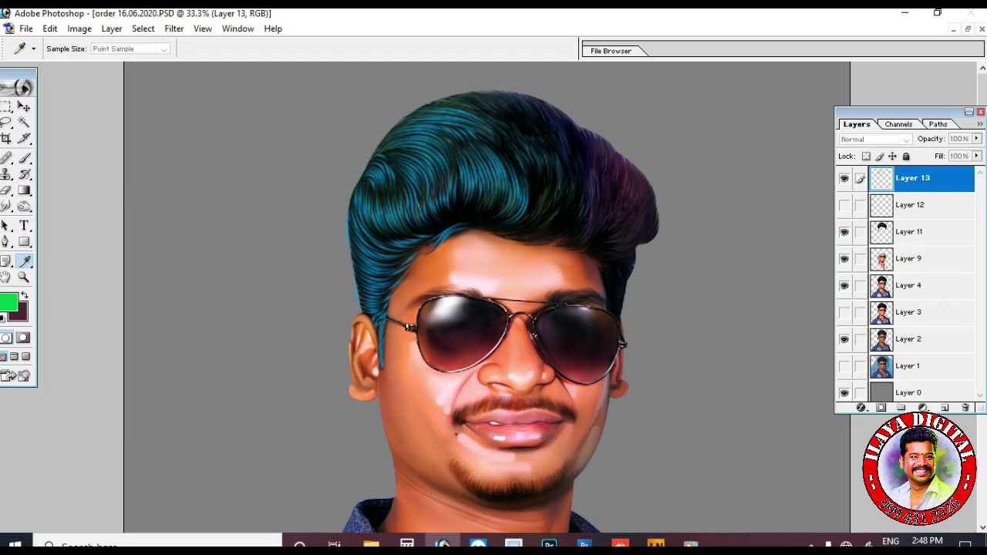
Try a purple hue on the stroked strands with Hue/Saturation, around a Hue of +119.
key("ctrl+u")
key("shift+Down")
key("shift+Down")
key("shift+Down")
key("shift+Down")
key("shift+Down")
key("shift+Down")
key("shift+Down")
key("shift+Down")
key("shift+Down")
key("shift+Down")
key("shift+Down")
key("Down")
key("Down")
key("Down")
key("Down")
key("Down")
key("Down")
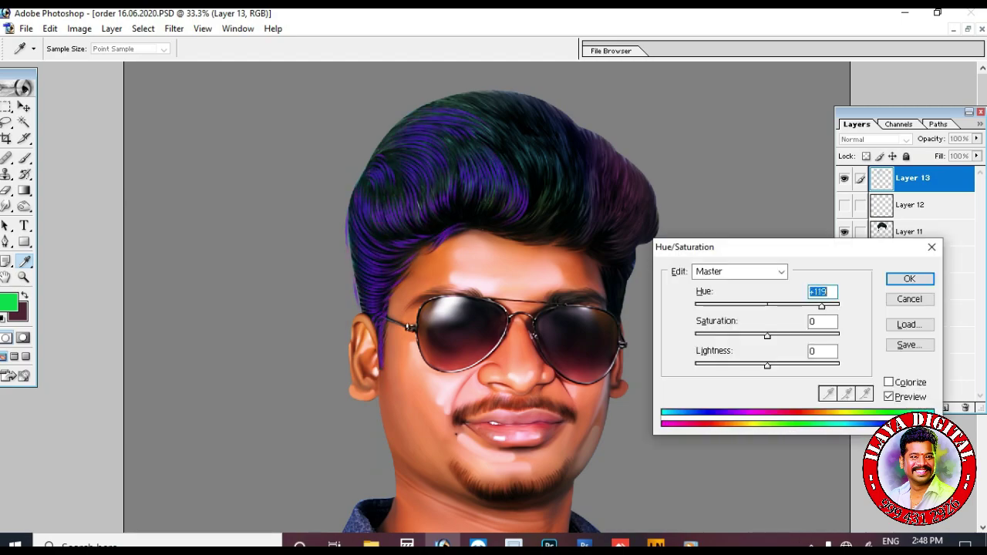
key("Return")
Shift the hue of the stroked strands on Layer 13 to teal with Hue/Saturation.
key("ctrl+u")
key("shift+Up")
key("shift+Up")
key("shift+Up")
key("Up")
key("Up")
key("Up")
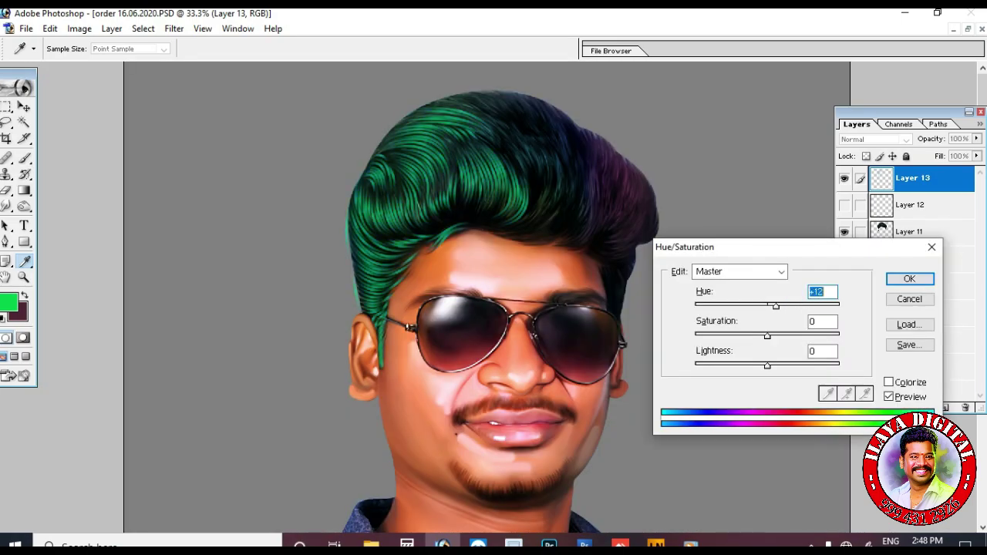
key("Return")
key("ctrl+u")
key("Escape")
Create Layer 14 and draw pen paths for hair strands along the outer edge of the purple hair section.
key("p")
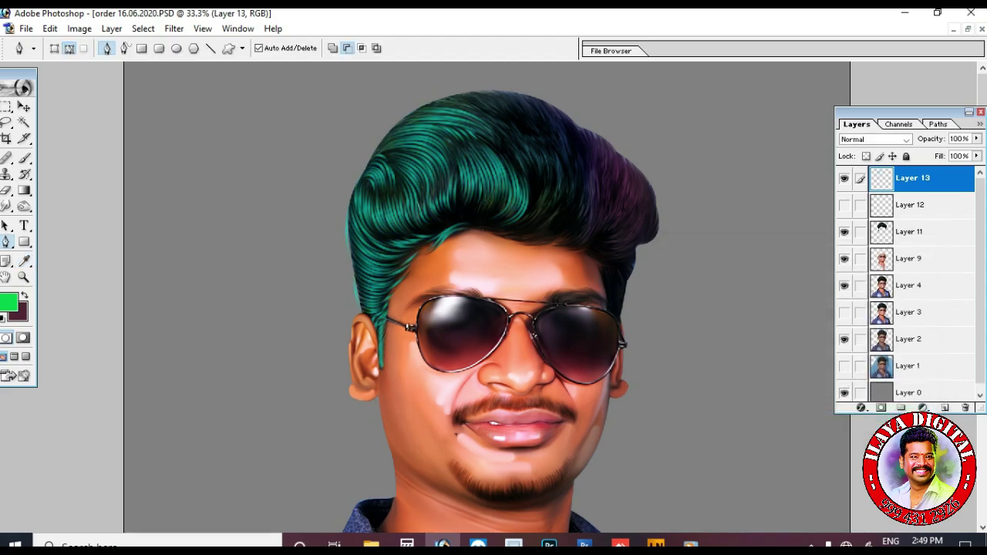
key("ctrl+shift+alt+n")
left_click_drag(341, 174, 761, 379)
scroll(493, 290, "up", 2)
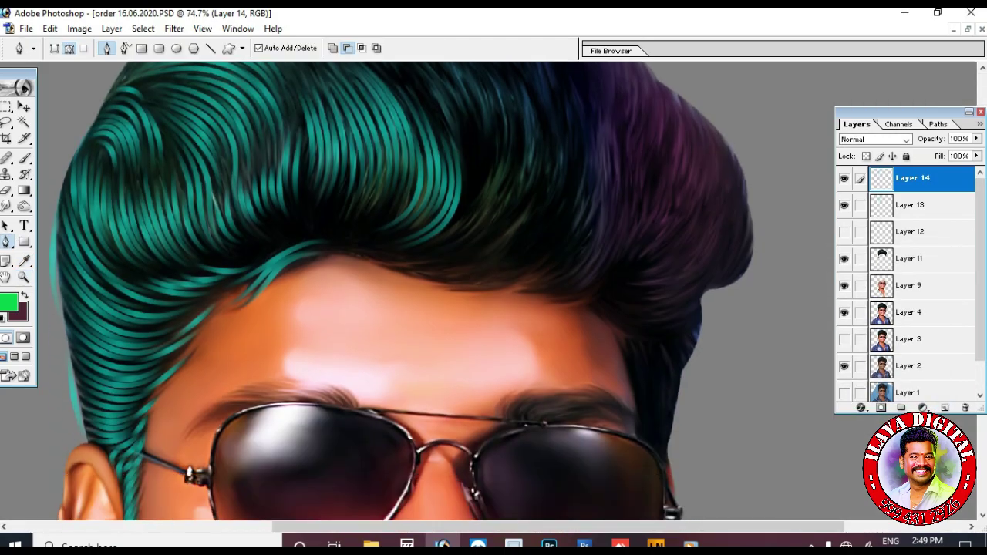
left_click(741, 161)
left_click_drag(717, 285, 540, 294)
left_click_drag(655, 303, 558, 308)
left_click_drag(672, 308, 594, 320)
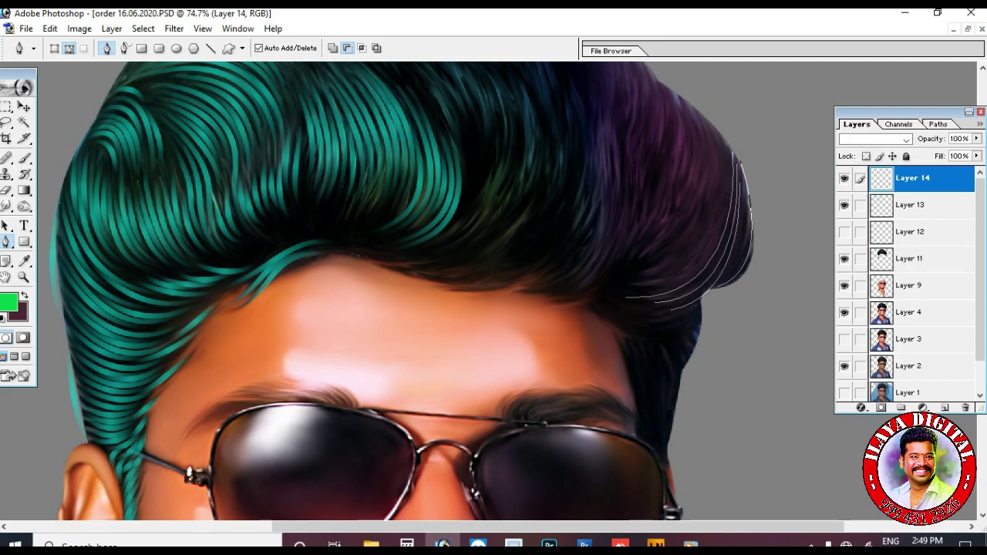
left_click_drag(713, 290, 803, 278)
Draw strand paths down the inner side of the purple section and along its upper outline with the Pen tool.
left_click(598, 131)
left_click_drag(532, 291, 436, 309)
left_click(621, 131)
left_click_drag(569, 294, 526, 311)
left_click(605, 142)
left_click_drag(579, 274, 533, 312)
scroll(647, 68, "up", 3)
left_click(676, 185)
left_click_drag(676, 262, 699, 269)
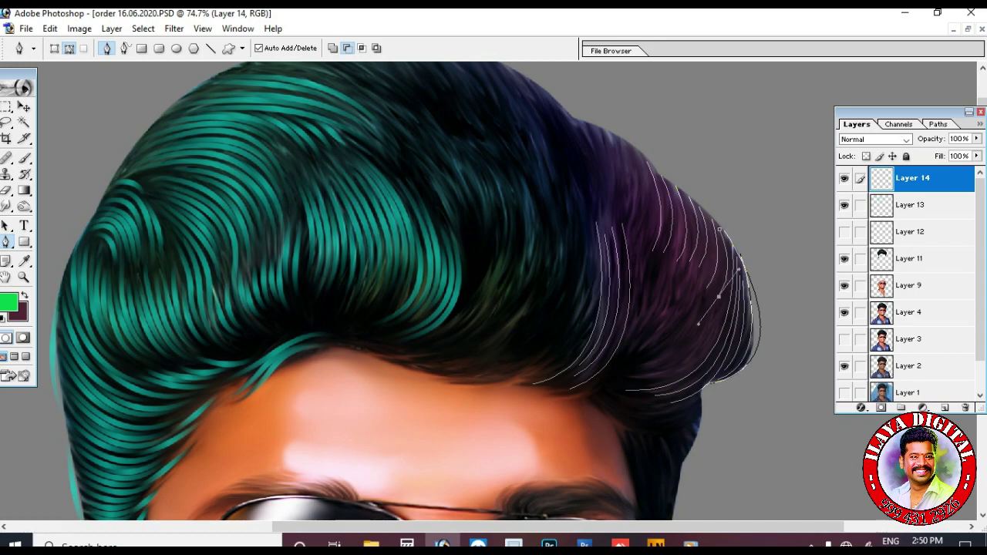
Fill the rest of the purple section with strand paths up to the notch where it meets the blue hair.
scroll(406, 291, "down", 3)
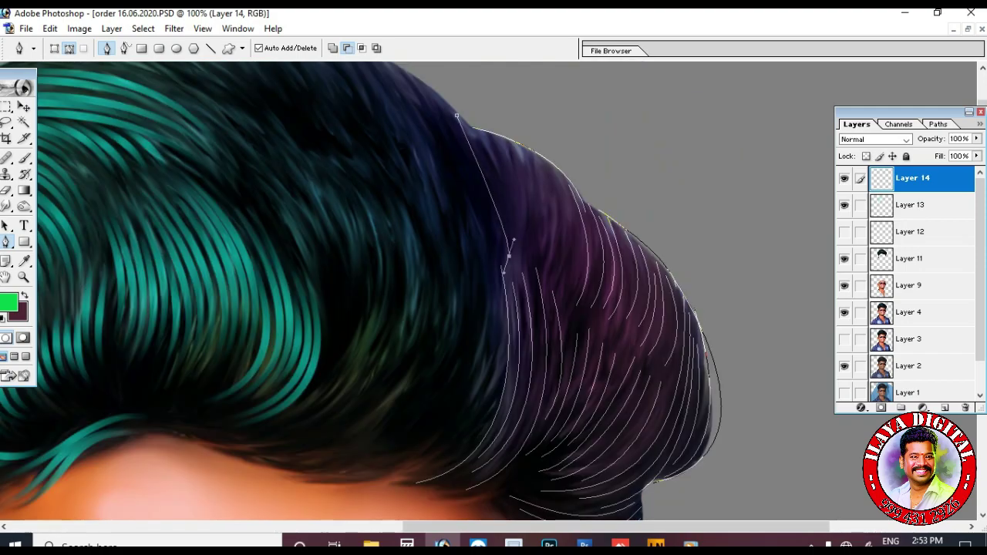
key("Escape")
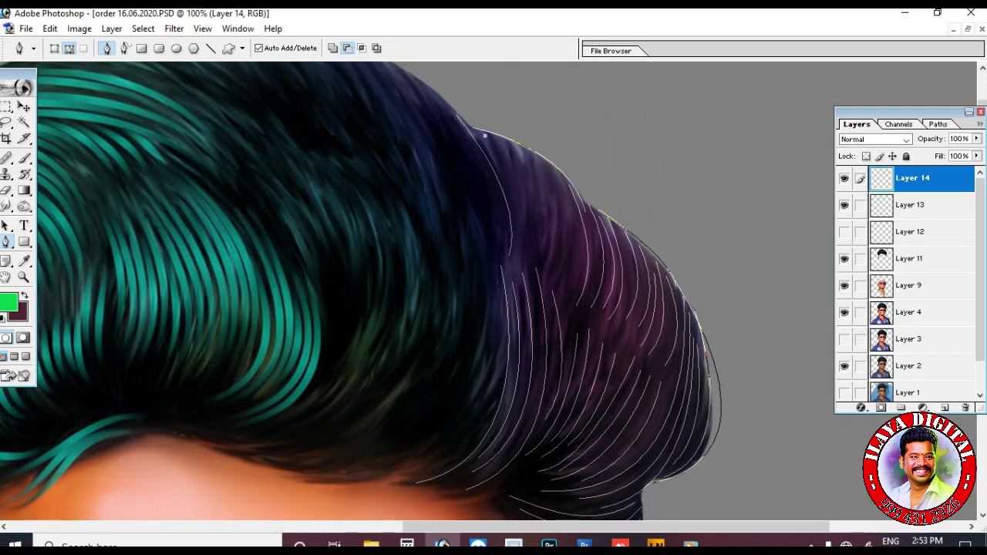
left_click(511, 145)
left_click_drag(534, 264, 562, 220)
left_click(550, 166)
left_click_drag(560, 275, 534, 317)
key("Escape")
left_click(496, 164)
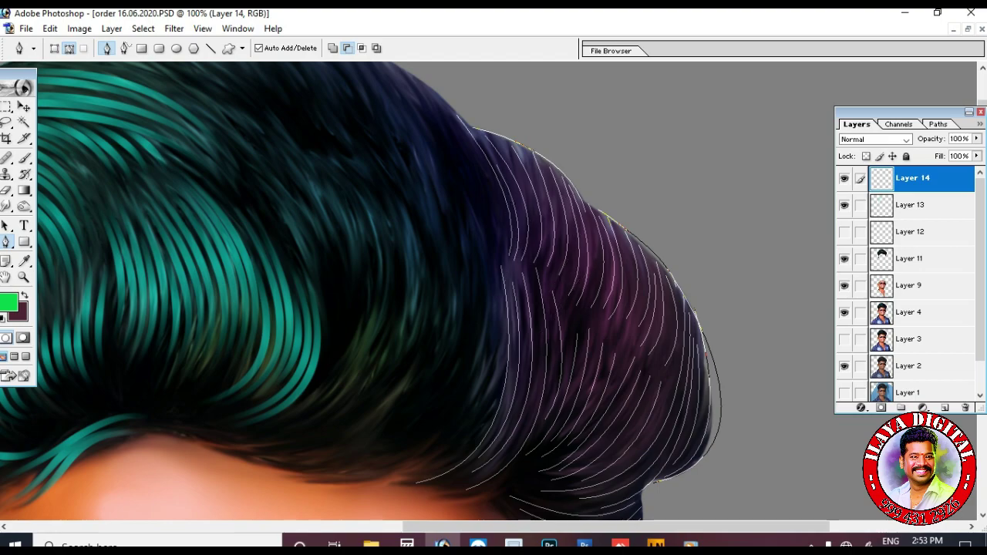
Draw curved strand paths along the blue-tinted upper slope of the hair, from the crown toward the purple section.
scroll(362, 291, "down", 3)
scroll(414, 291, "up", 5)
left_click_drag(228, 122, 232, 124)
scroll(232, 122, "down", 2)
left_click_drag(357, 175, 364, 243)
key("ctrl+alt+z")
left_click_drag(405, 186, 415, 252)
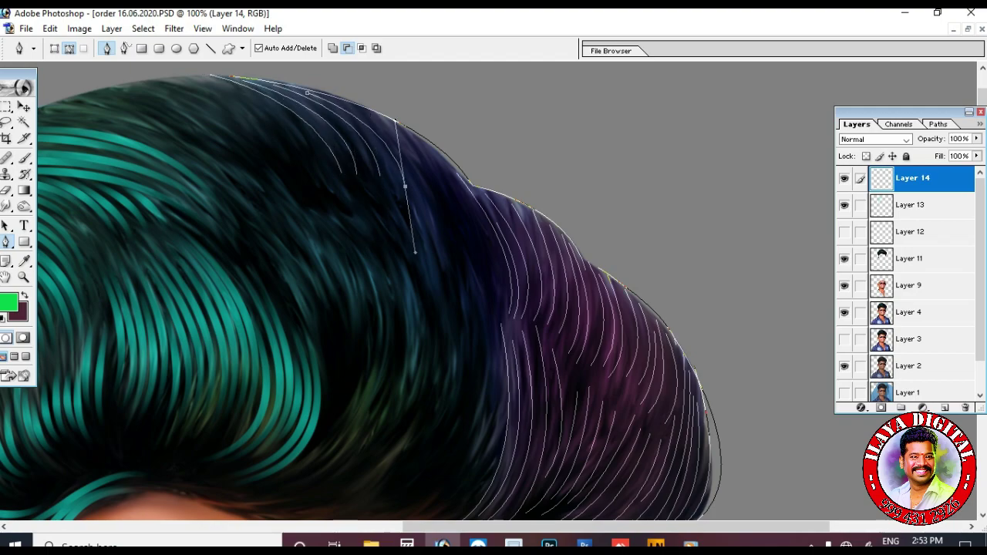
key("ctrl+alt+z")
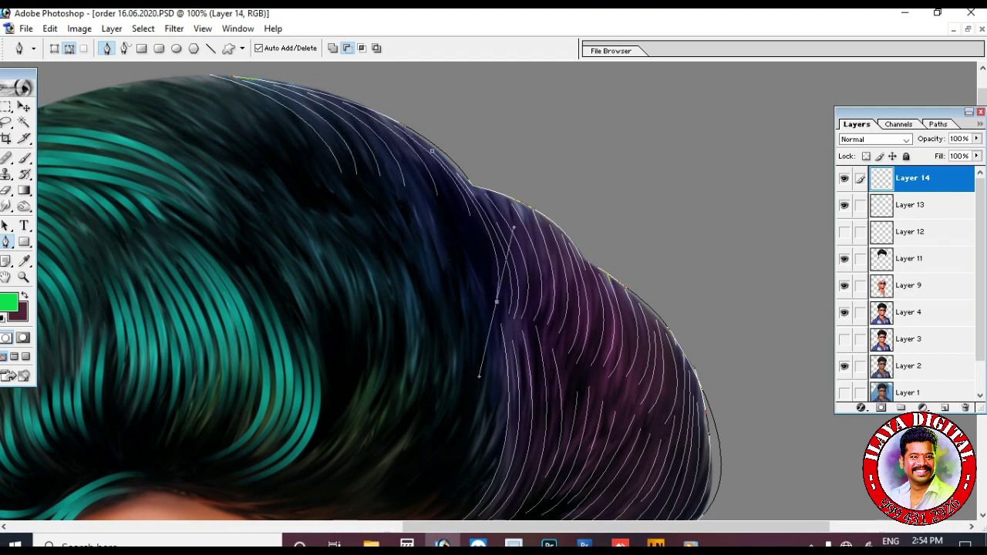
left_click_drag(433, 194, 447, 274)
left_click_drag(405, 185, 410, 266)
Draw long strand paths sweeping over the top of the crown above the teal strands.
left_click_drag(155, 77, 297, 177)
left_click(63, 100)
left_click_drag(63, 100, 254, 177)
left_click(41, 111)
left_click_drag(386, 309, 567, 297)
left_click(234, 89)
left_click_drag(345, 81, 389, 103)
left_click_drag(164, 156, 256, 160)
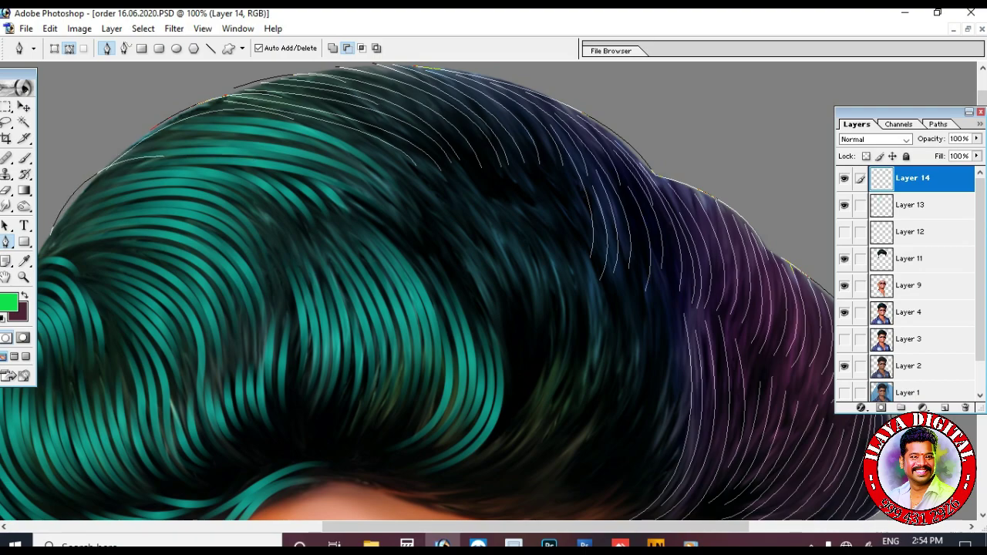
Draw curved strand paths through the dark middle part of the hair below the crown.
scroll(227, 115, "down", 1)
left_click_drag(503, 324, 505, 332)
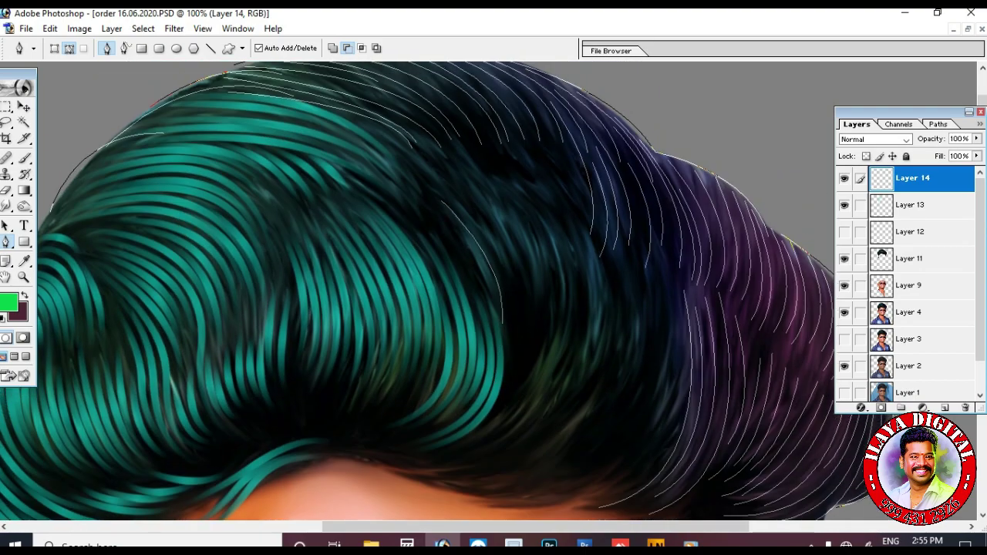
left_click_drag(565, 340, 566, 347)
left_click(480, 177)
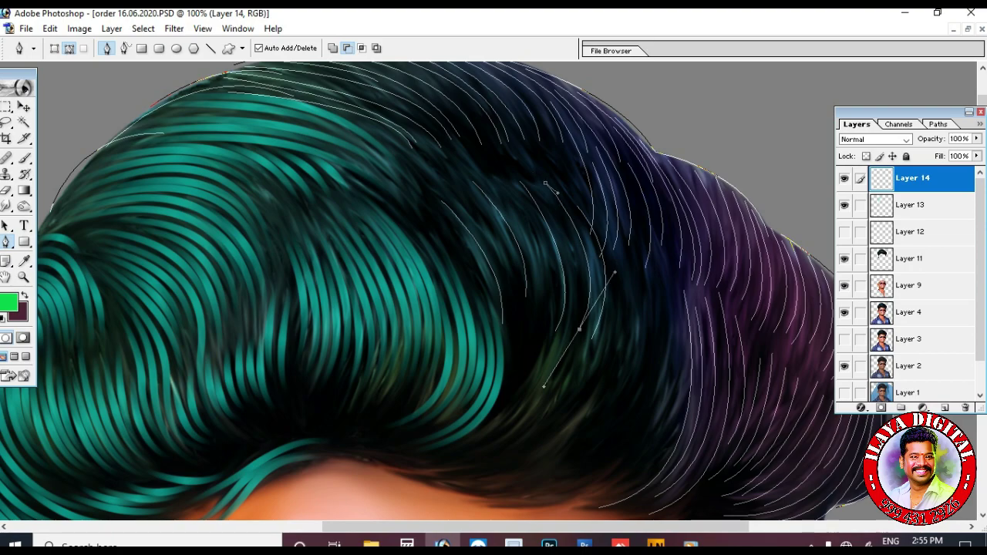
left_click_drag(533, 312, 483, 369)
key("Return")
left_click(431, 208)
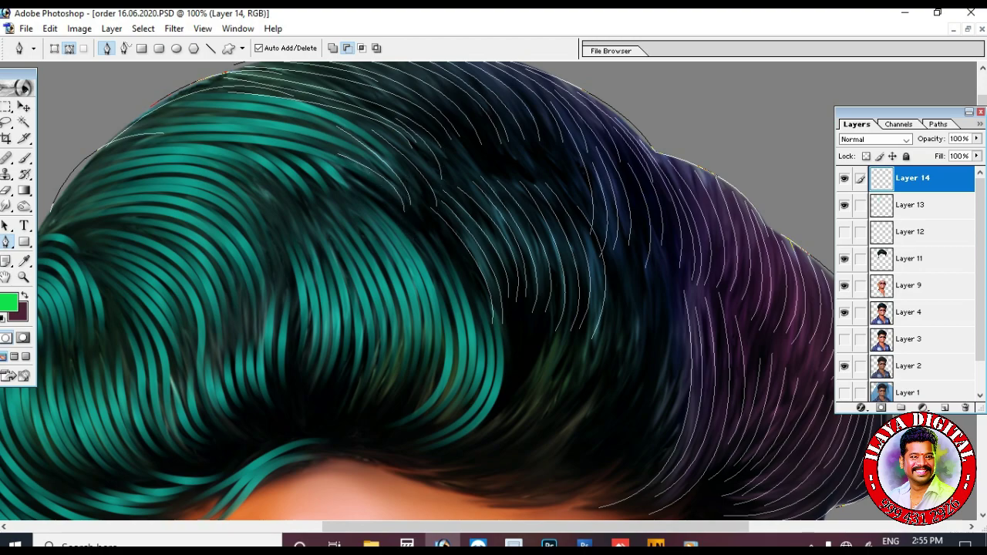
left_click(524, 92)
scroll(495, 103, "down", 3)
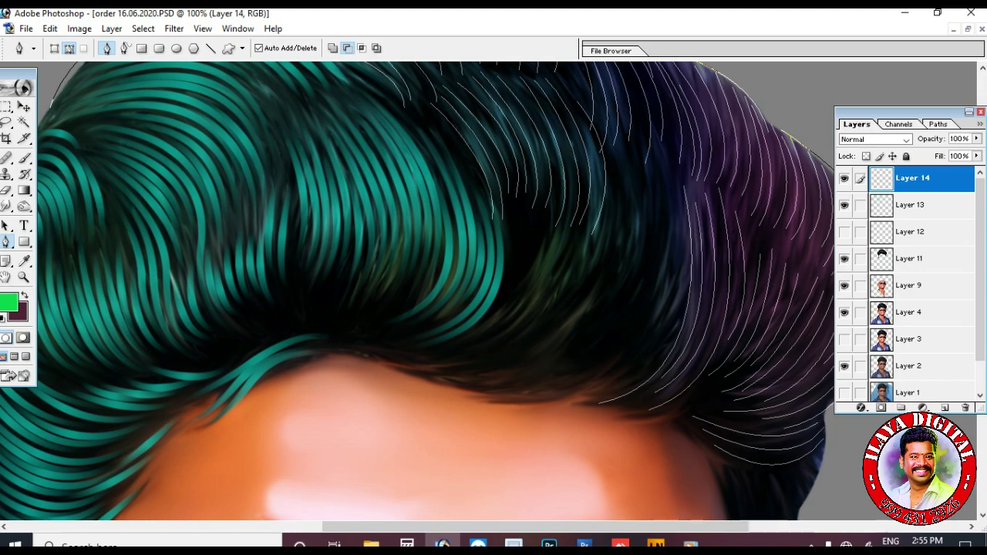
Draw strand paths down the dark band between the middle hair and the purple section.
left_click(615, 294)
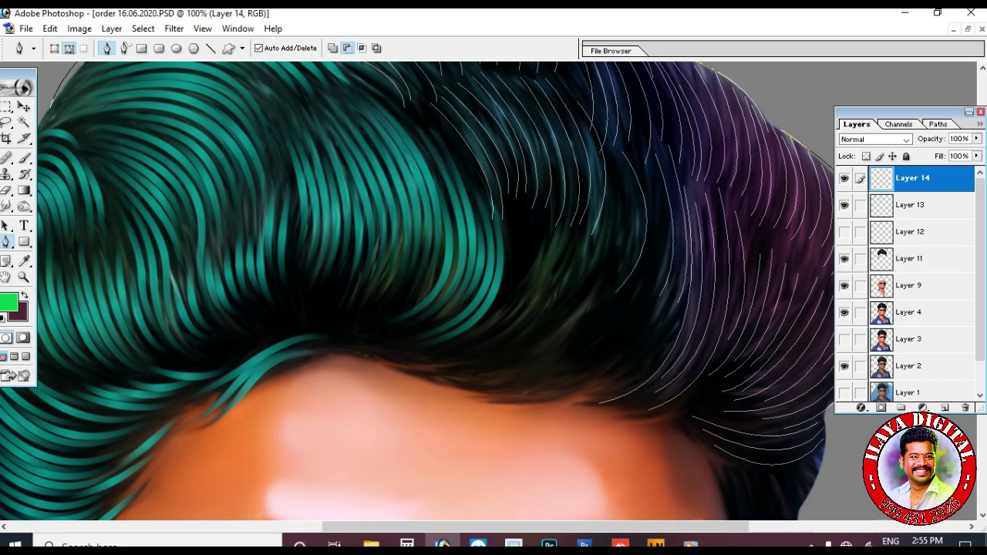
left_click_drag(616, 170, 649, 170)
left_click_drag(611, 345, 622, 317)
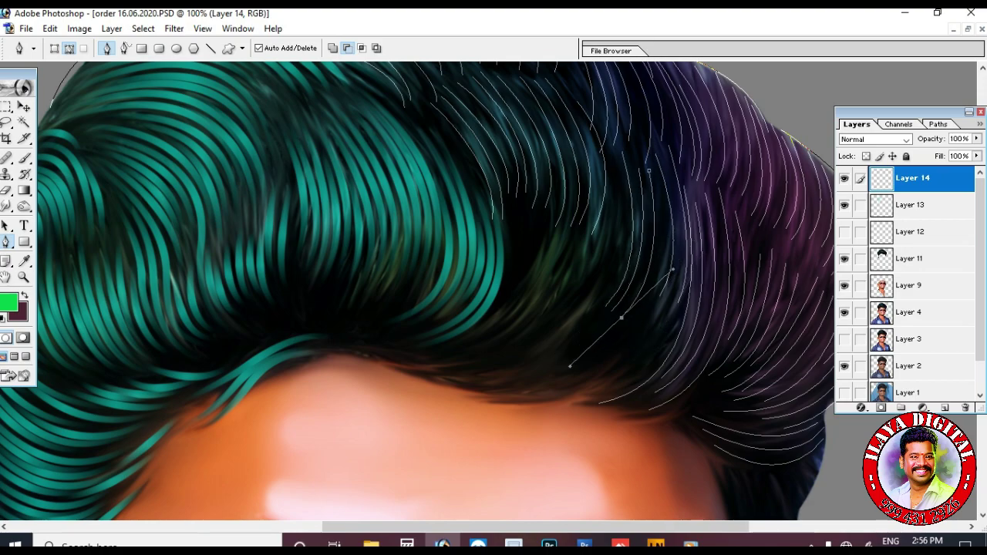
key("Return")
key("Return")
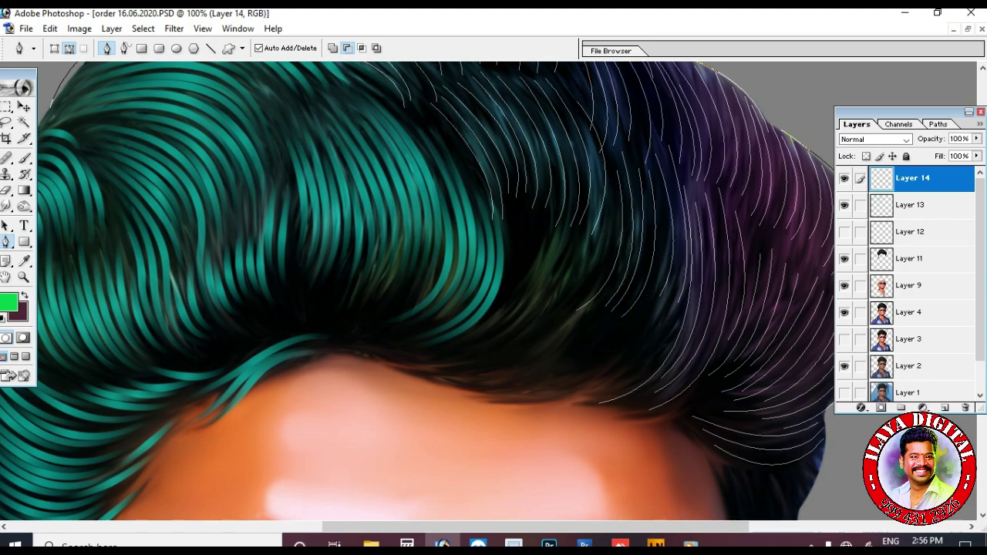
Draw sweeping strand paths along the lower front of the hair above the forehead.
left_click_drag(342, 353, 386, 362)
key("Return")
left_click(481, 394)
left_click_drag(632, 327, 677, 258)
left_click_drag(610, 156, 485, 198)
Add strand paths in the gaps between the teal strands of the front wave.
key("F2")
left_click(303, 68)
left_click_drag(347, 139, 341, 189)
left_click_drag(324, 323, 432, 343)
key("F2")
left_click(456, 232)
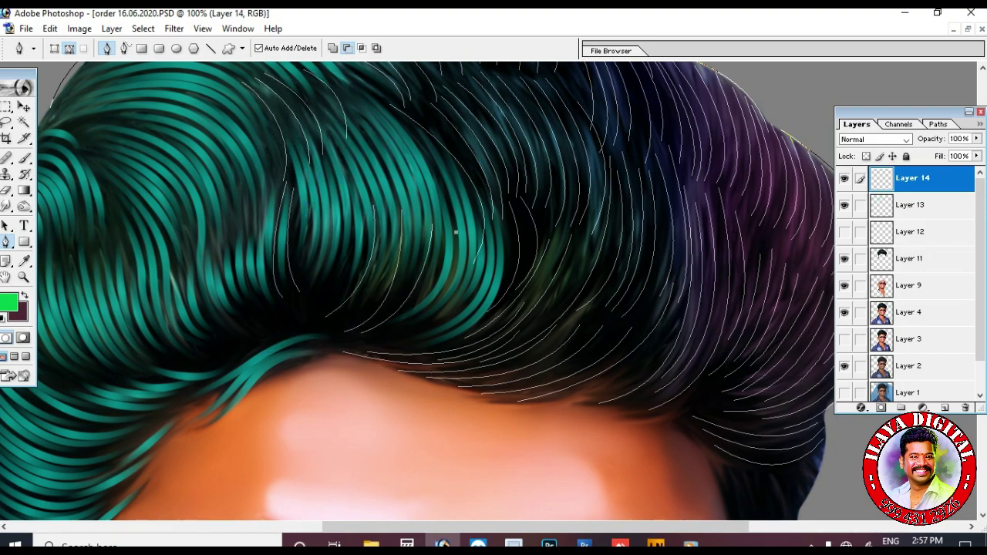
Add the last strand paths beside the front curl and along the forehead hairline.
left_click(509, 202)
left_click_drag(486, 313, 544, 272)
key("F2")
left_click(391, 374)
left_click_drag(553, 406, 716, 437)
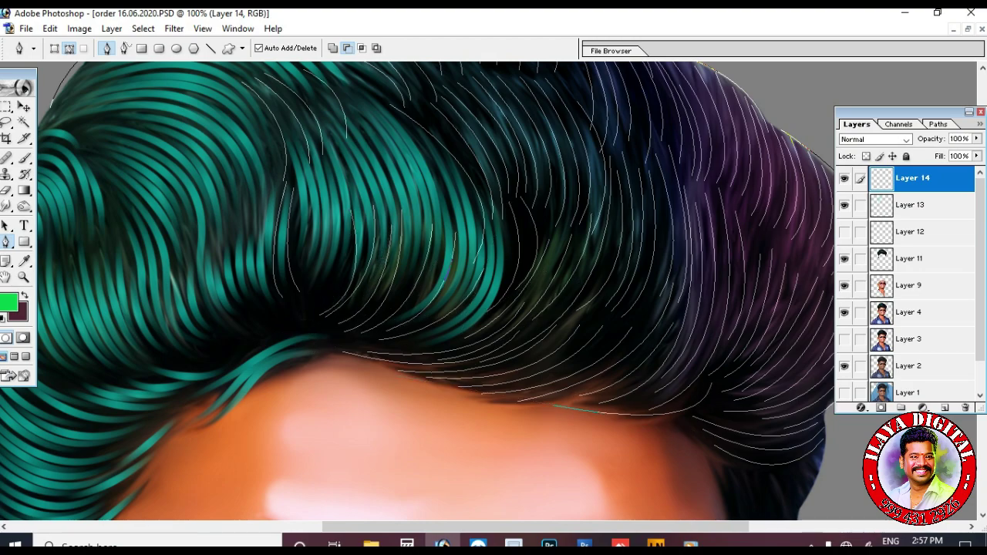
Stroke all the new strand paths with the green foreground color on Layer 14.
key("ctrl+minus")
key("ctrl+minus")
key("ctrl+minus")
right_click(602, 262)
left_click(661, 360)
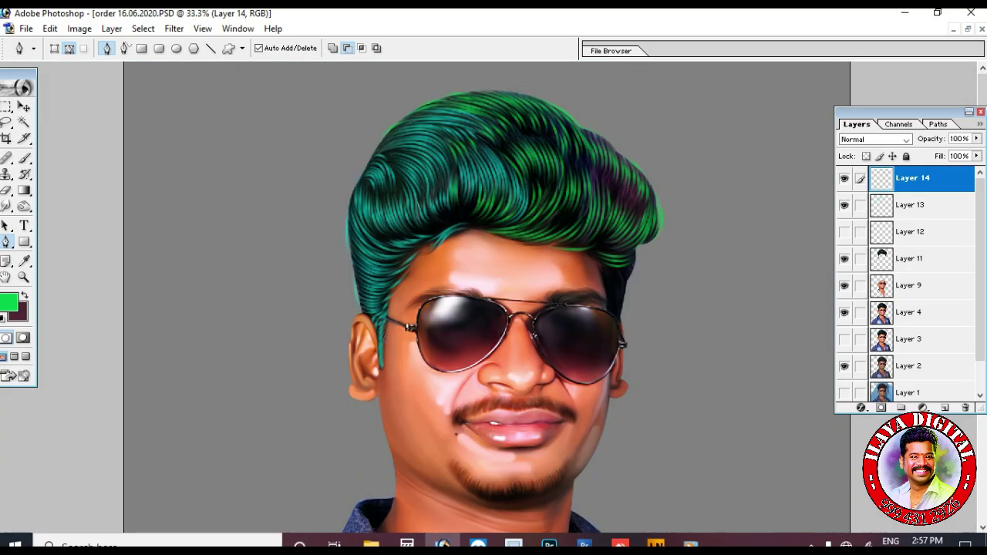
Draw extra strand paths in the gaps of the purple section and stroke them in green on Layer 14.
key("z")
left_click(558, 191)
left_click(557, 191)
left_click(557, 192)
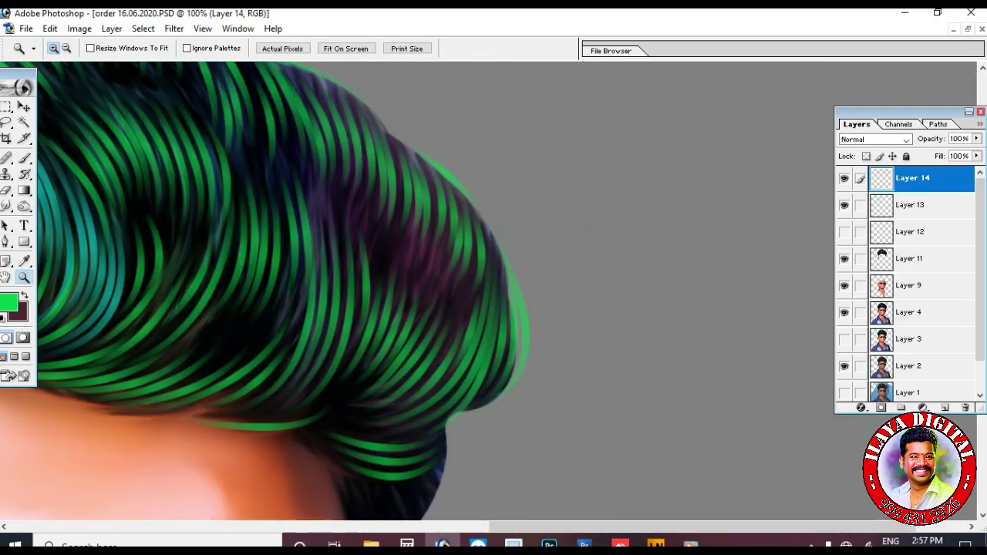
key("p")
left_click(480, 121)
left_click_drag(538, 246, 551, 392)
left_click(581, 183)
left_click(611, 208)
left_click(564, 241)
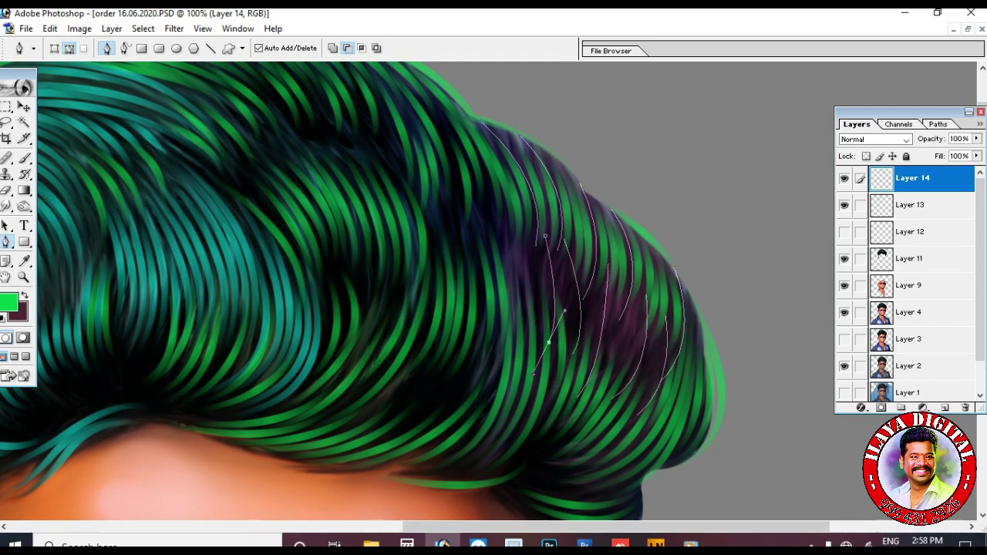
scroll(355, 291, "down", 4)
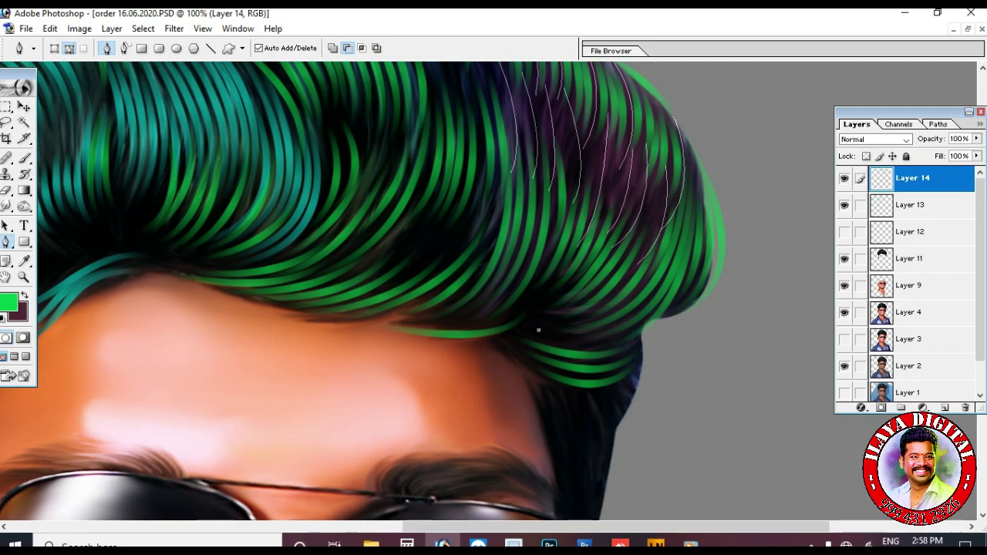
right_click(480, 378)
left_click(532, 474)
Draw strand paths over the dark sideburn beside the sunglasses and stroke them in green.
scroll(532, 474, "down", 5)
left_click(596, 351)
left_click_drag(548, 194, 542, 220)
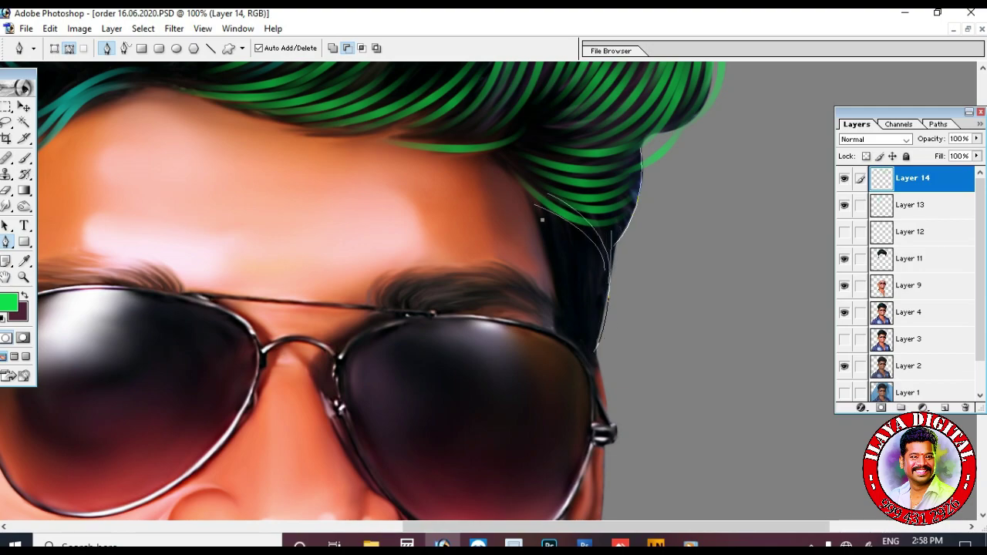
left_click_drag(572, 332, 553, 275)
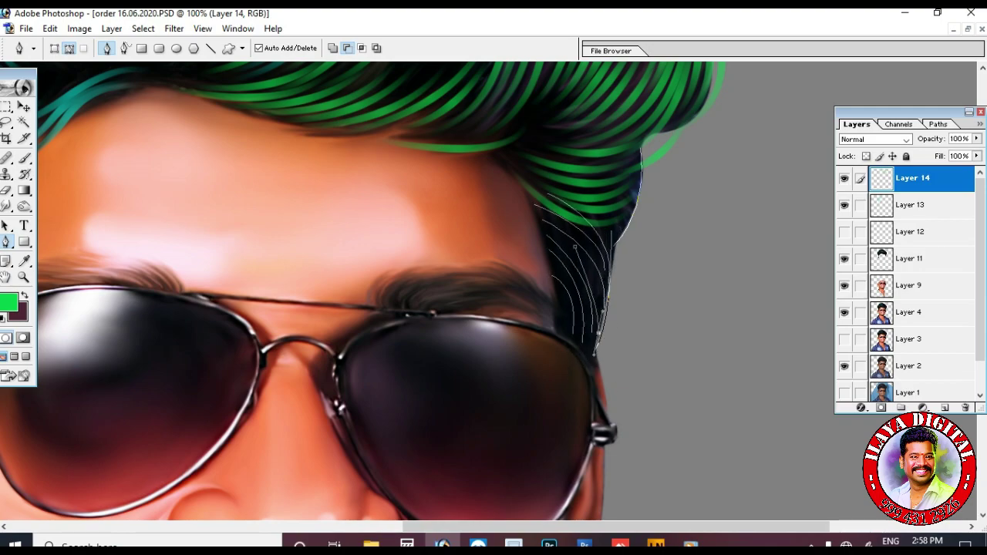
key("ctrl+minus")
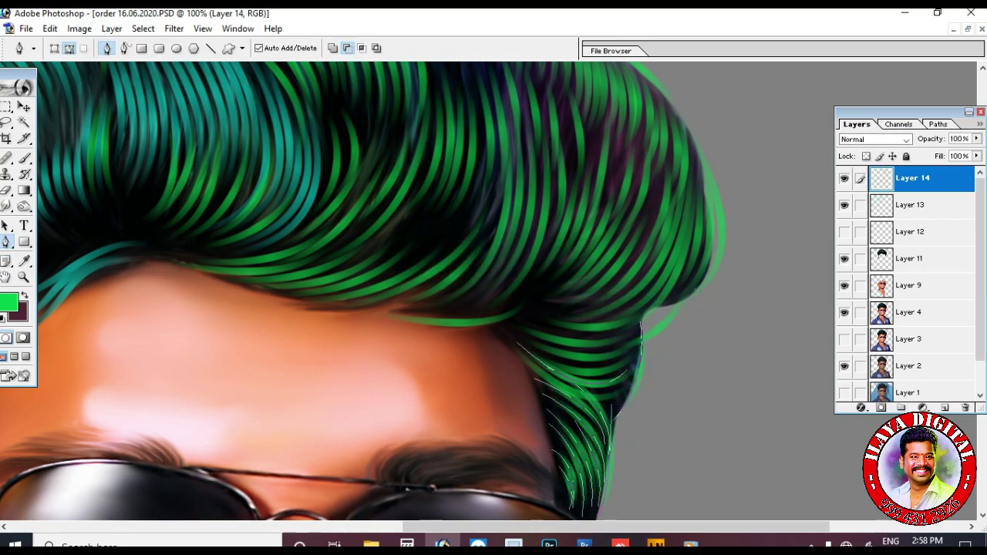
key("ctrl+minus")
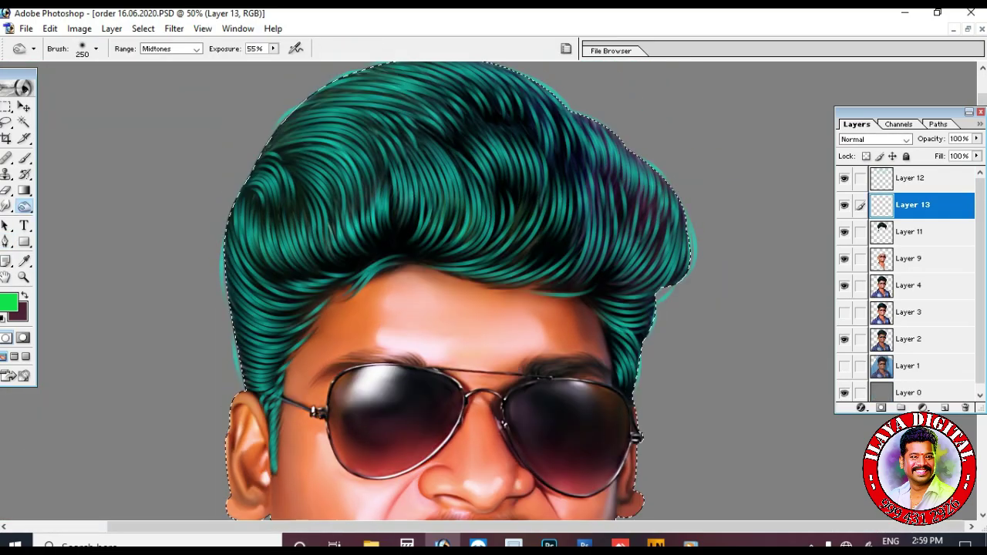
Burn the midtones of the purple-tinted hair on Layer 13 with a 250 px brush and set the exposure to 73%.
key("ctrl+d")
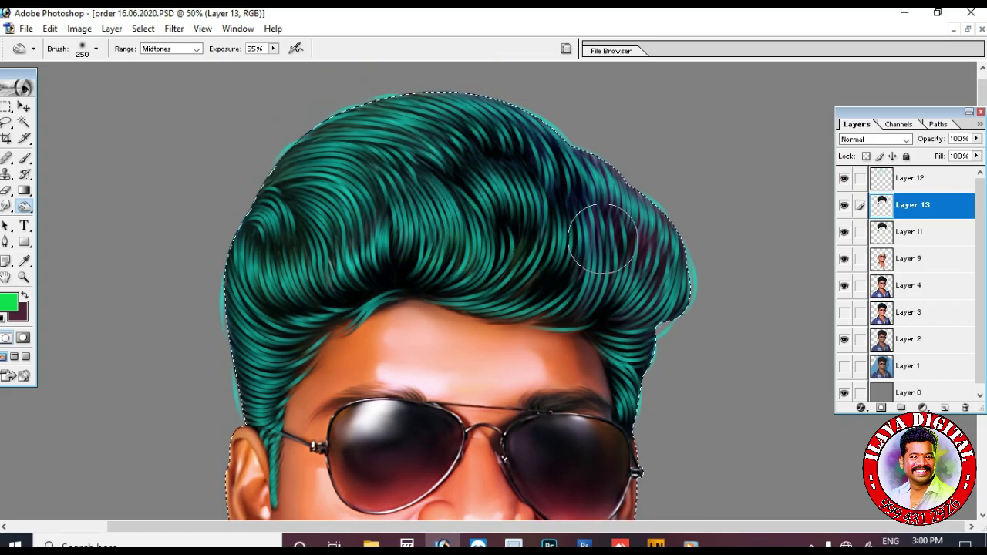
mouse_move(594, 232)
left_mouse_down()
mouse_move(591, 198)
mouse_move(652, 321)
mouse_move(497, 242)
mouse_move(432, 147)
mouse_move(309, 216)
mouse_move(386, 115)
mouse_move(610, 185)
left_mouse_up()
key("7")
key("3")
scroll(609, 185, "down", 2)
key("ctrl+plus")
key("ctrl+plus")
key("ctrl+plus")
key("ctrl+minus")
key("ctrl+minus")
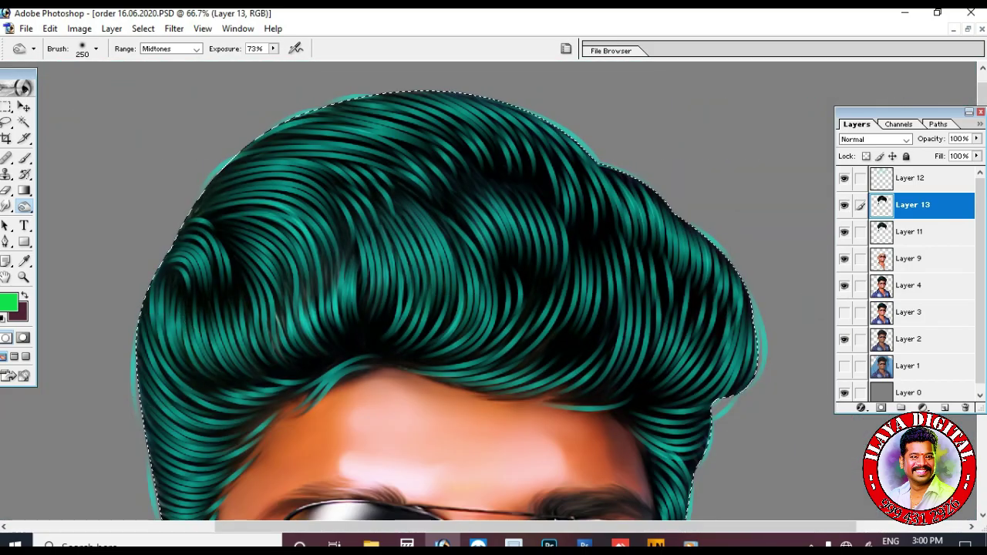
Reduce the Burn brush to 100 px and darken the hair along the forehead hairline on Layer 13.
scroll(646, 208, "down", 3)
key("bracketright")
key("bracketright")
key("bracketright")
key("bracketright")
key("bracketleft")
key("bracketleft")
key("bracketleft")
key("bracketleft")
key("bracketleft")
key("bracketleft")
key("bracketleft")
key("bracketleft")
key("bracketleft")
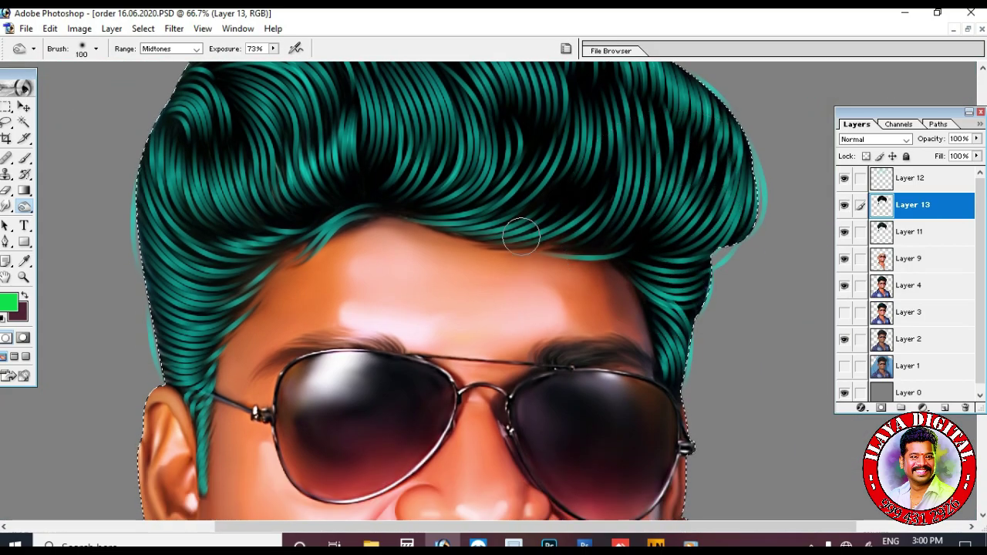
scroll(540, 221, "up", 2)
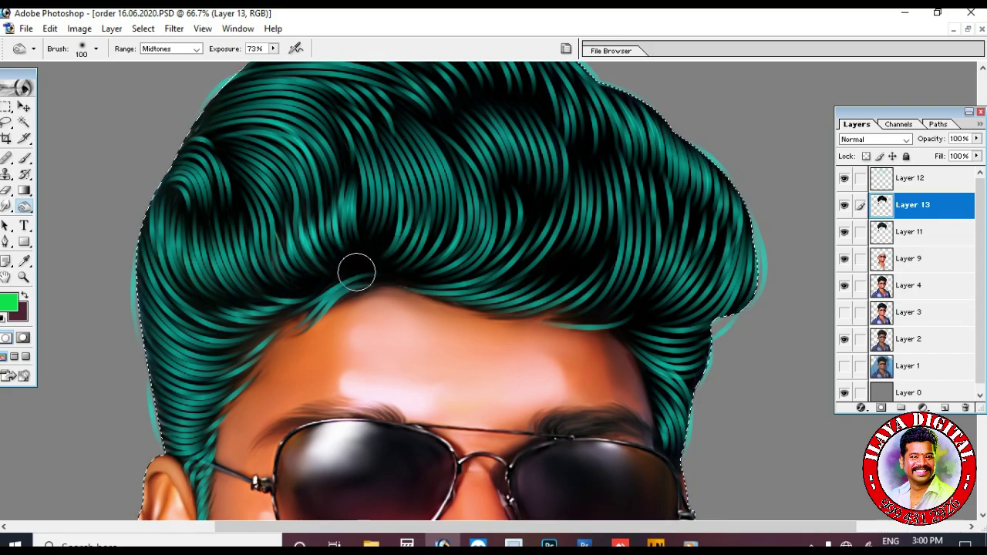
Reduce the Burn brush to 90 px and darken the side hair above the ear.
scroll(326, 280, "down", 3)
key("bracketleft")
key("bracketleft")
key("bracketleft")
key("bracketleft")
key("bracketleft")
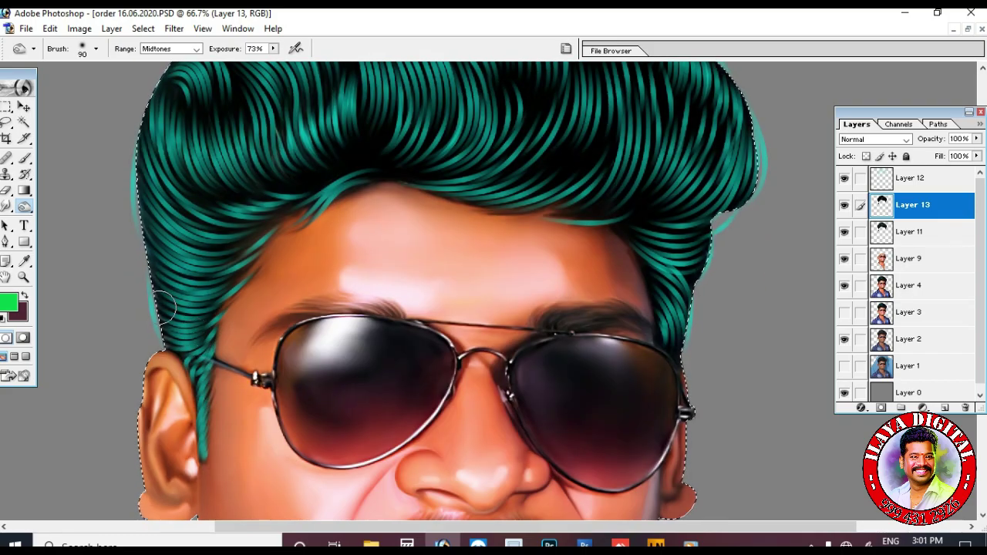
Enlarge the Burn brush to 150 px and deepen the shadows in the front wave of hair.
scroll(203, 398, "up", 3)
key("bracketright")
key("bracketright")
key("bracketright")
key("bracketright")
key("bracketright")
key("bracketright")
key("bracketright")
scroll(317, 173, "down", 3)
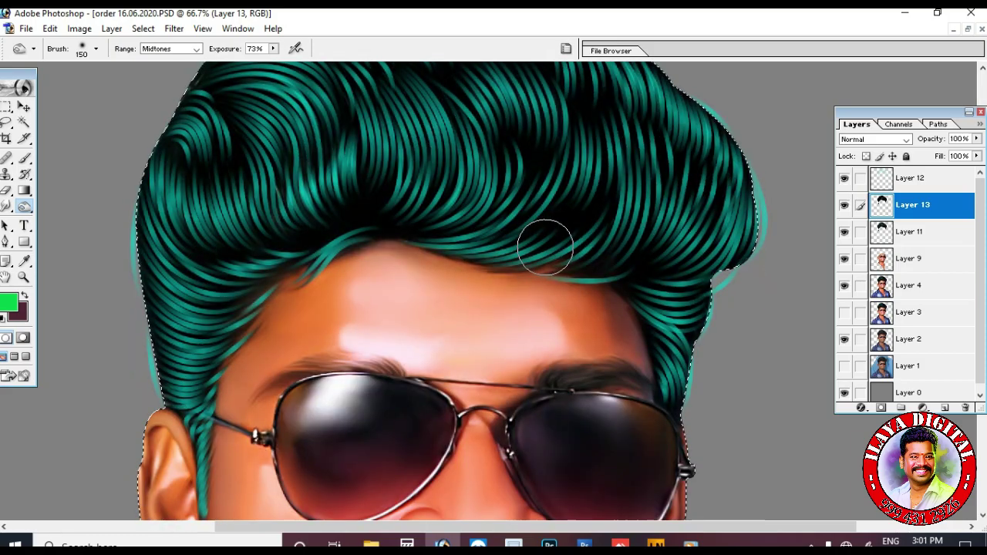
Add a Gradient Overlay to Layer 12 and open its gradient for editing.
key("ctrl+minus")
key("v")
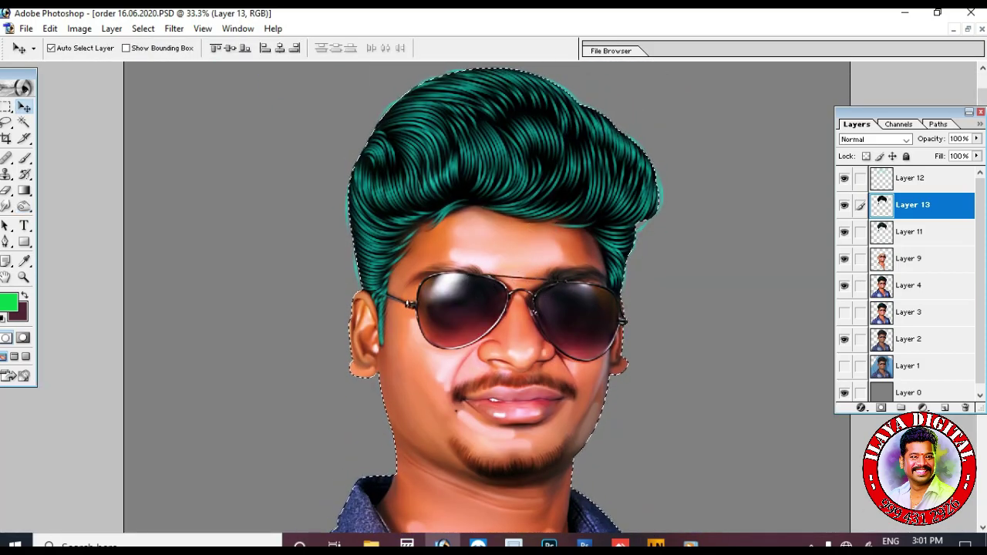
key("b")
key("alt+bracketright")
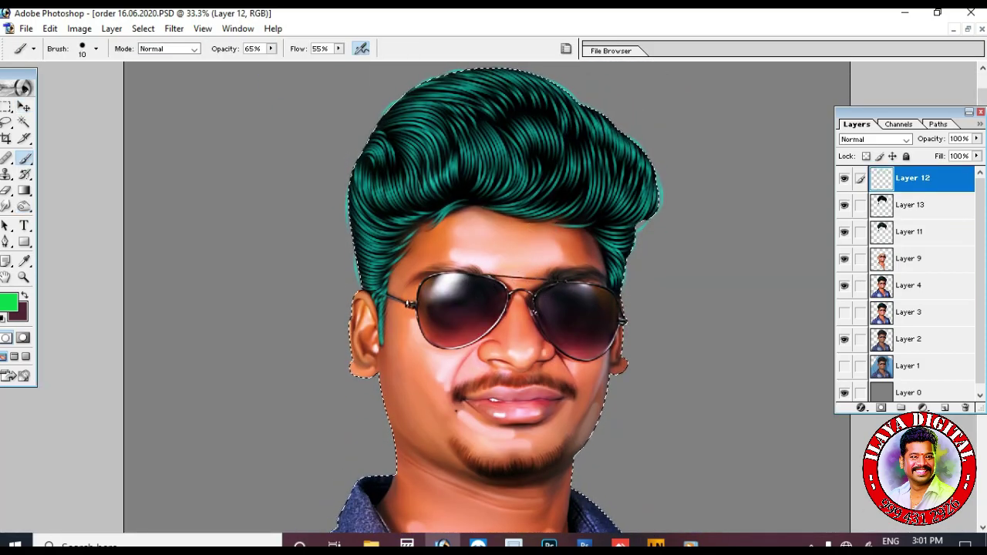
left_click(862, 407)
left_click(918, 363)
left_click_drag(602, 101, 724, 147)
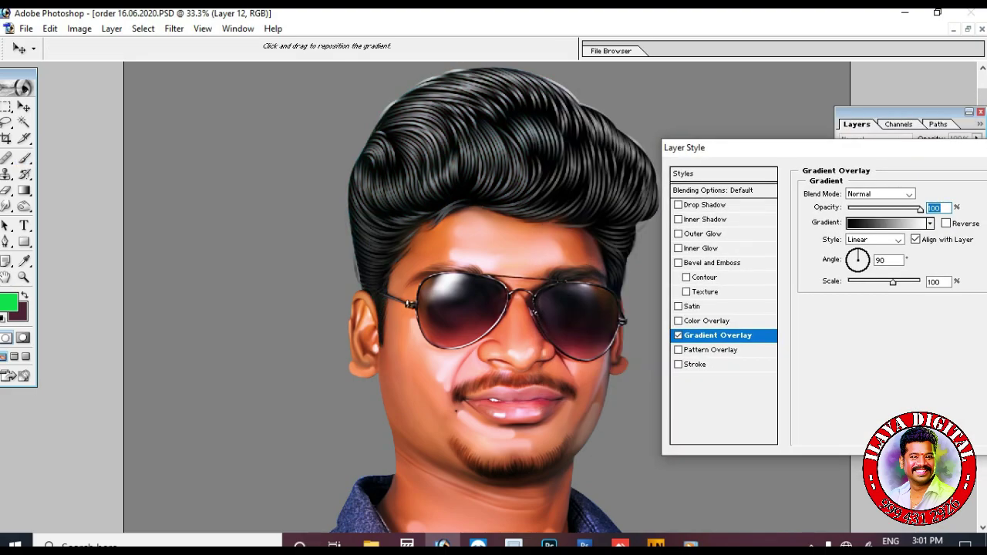
left_click(887, 223)
left_click(249, 193)
left_click(80, 388)
left_click(140, 448)
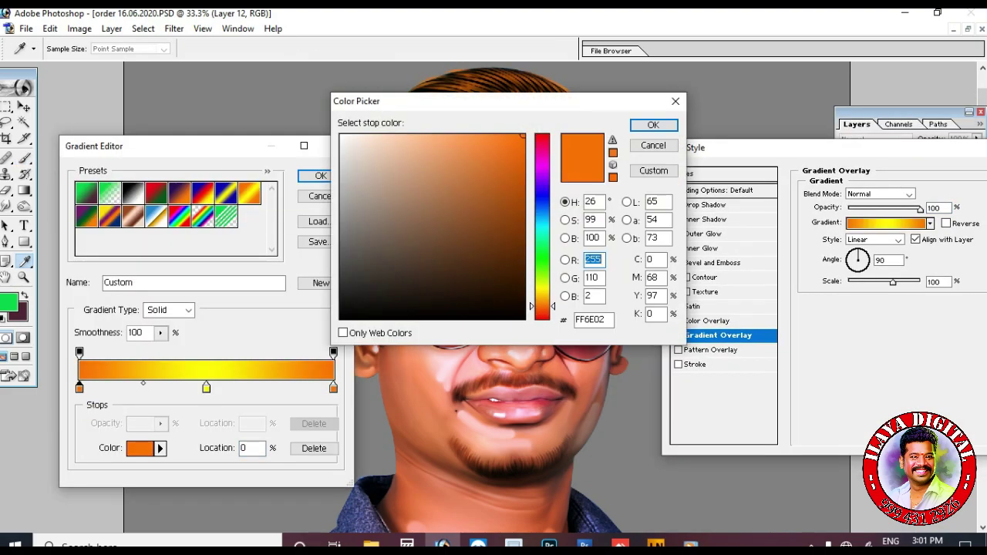
key("Escape")
Set Layer 12's gradient overlay to the violet, green, orange preset and apply the layer style.
left_click(86, 193)
left_click(179, 217)
left_click(133, 217)
left_click(87, 217)
left_click(321, 176)
left_click_drag(733, 148, 573, 152)
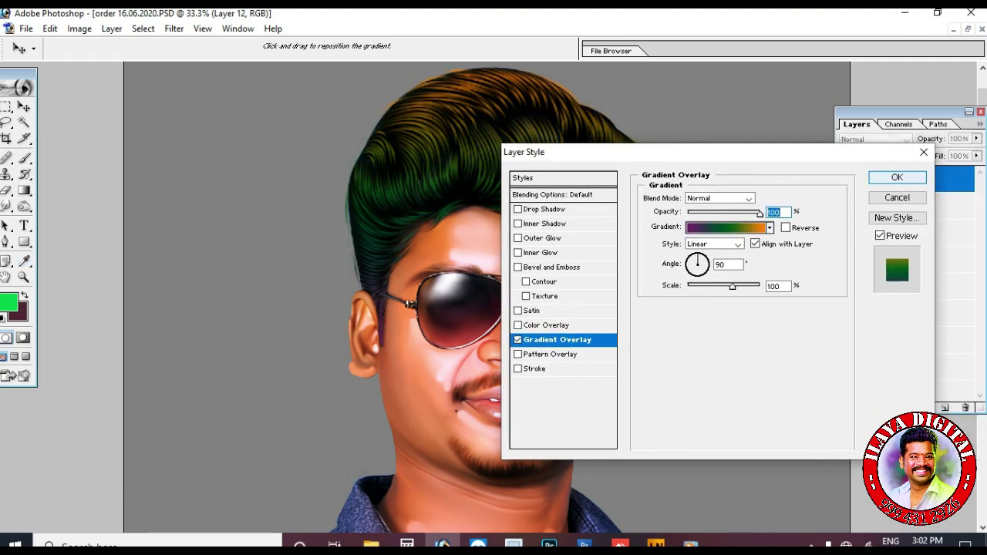
key("Return")
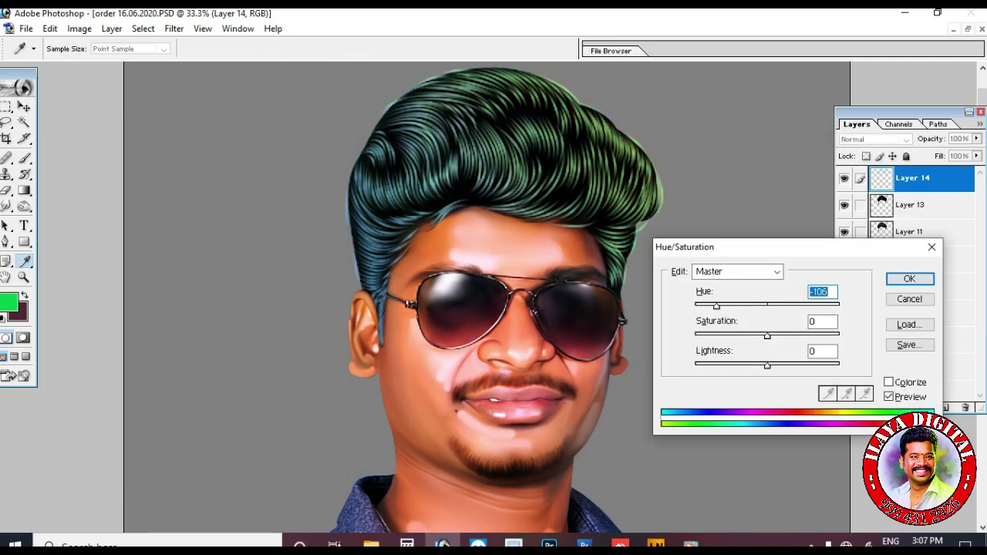
Shift the hue of the hair strands on Layer 14 to +57 with Hue/Saturation.
key("Escape")
key("ctrl+u")
key("Up")
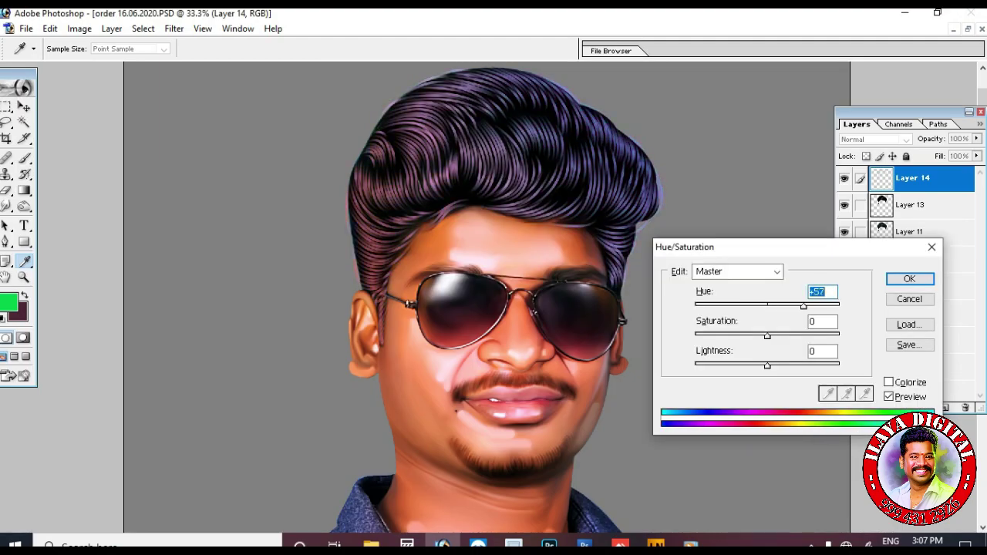
key("Return")
key("b")
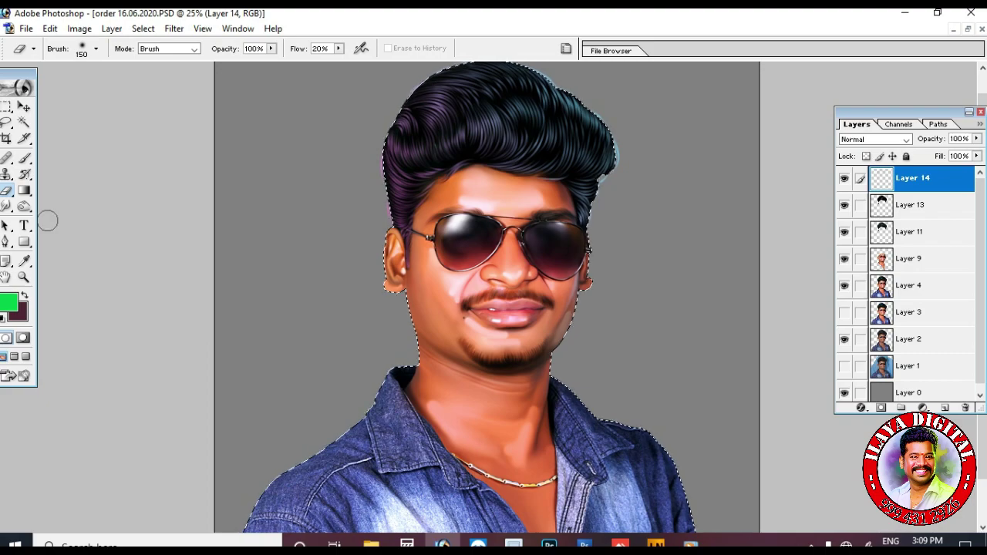
Add a new layer above Layer 13, and merge Layer 13 with Layers 11, 9 and 4 beneath it.
left_click(24, 206)
key("alt+bracketleft")
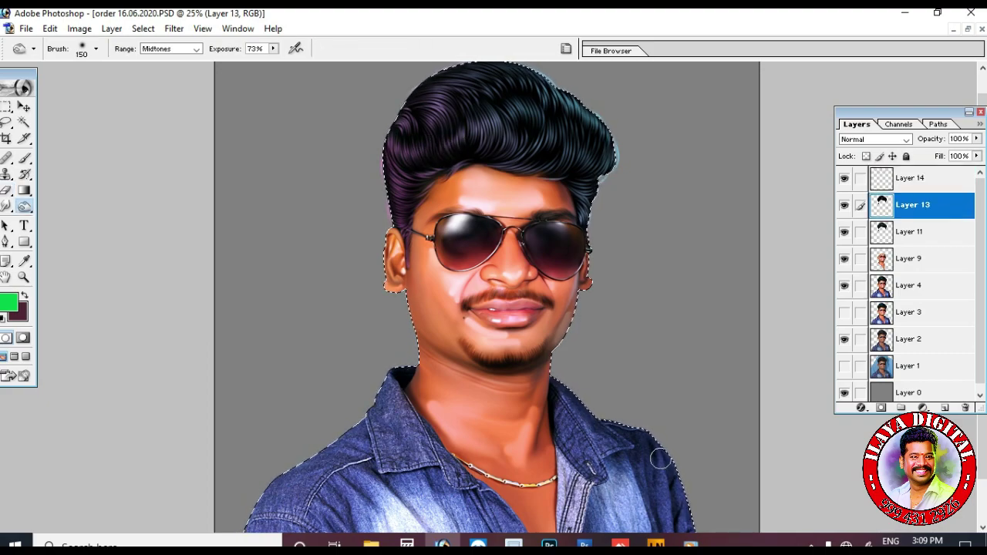
key("ctrl+plus")
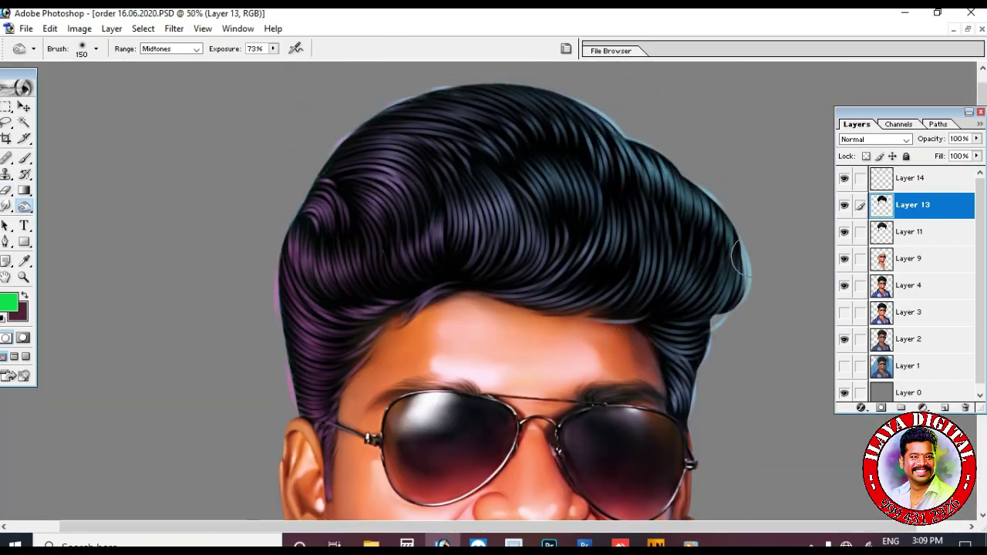
key("ctrl+shift+alt+n")
key("ctrl+e")
key("ctrl+e")
key("ctrl+e")
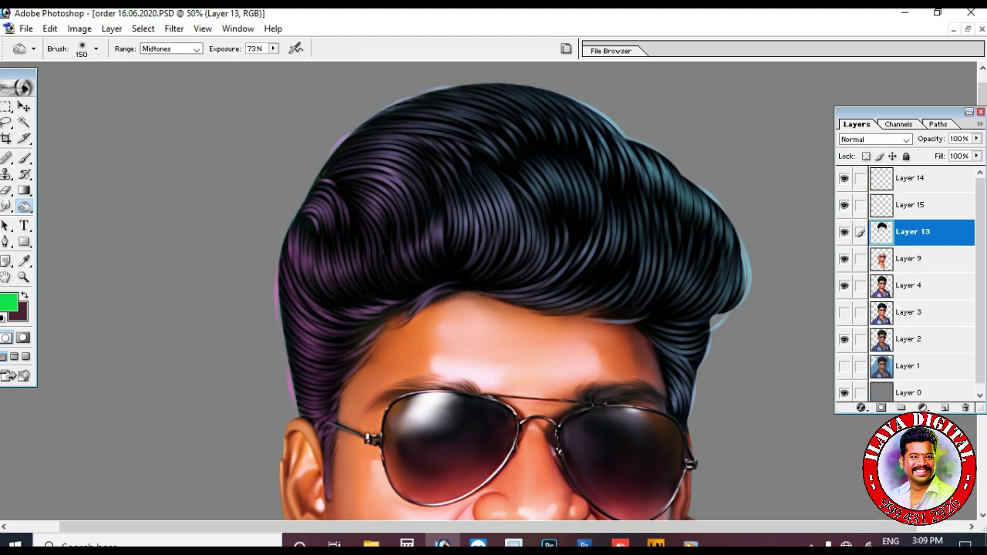
Make Layer 14 active, choose the Freeform Pen tool and set the foreground color to a very dark green.
key("alt+bracketright")
key("alt+bracketright")
key("p")
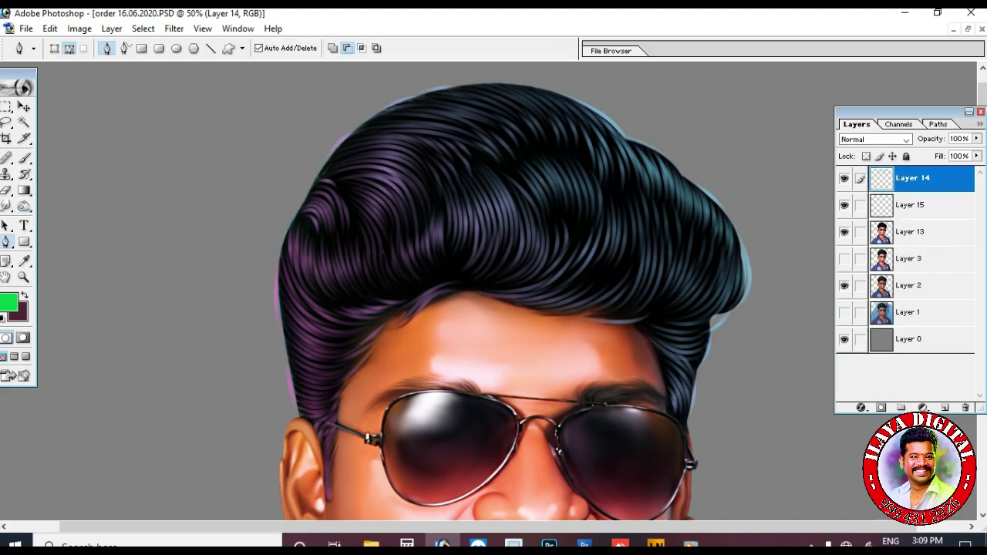
scroll(308, 204, "down", 2)
left_click_drag(6, 241, 62, 252)
left_click_drag(305, 236, 276, 189)
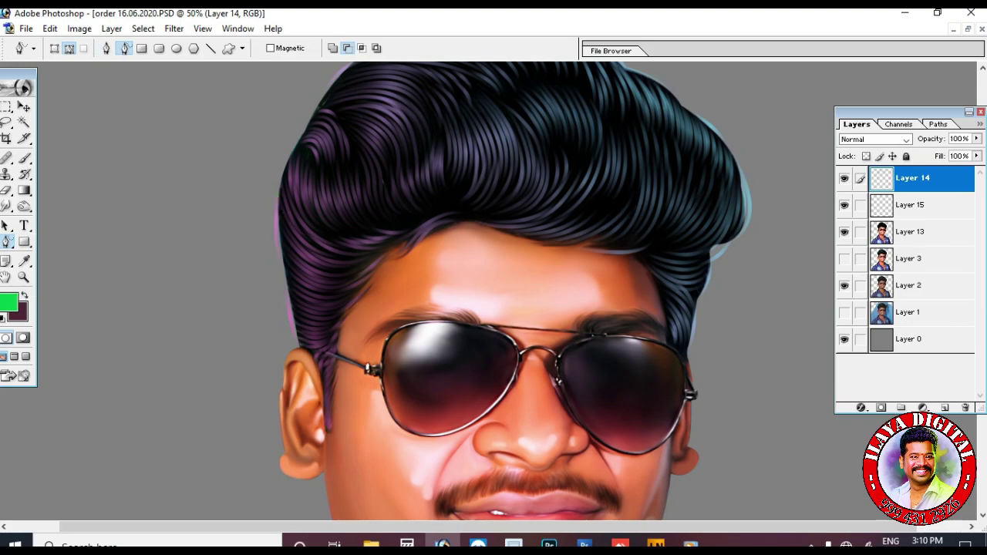
key("r")
left_click_drag(6, 241, 44, 255)
key("z")
left_click(328, 291)
left_click(9, 302)
left_click(877, 249)
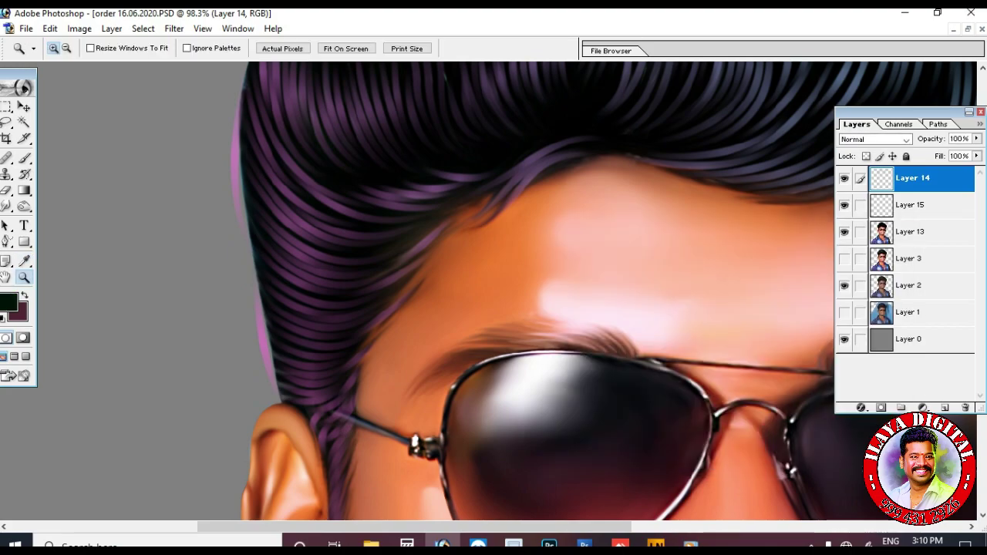
Clear the selection, then draw freeform strand paths along the forehead hairline on Layer 14 and stroke them in dark green.
left_click_drag(617, 308, 332, 270)
key("ctrl+d")
key("ctrl+plus")
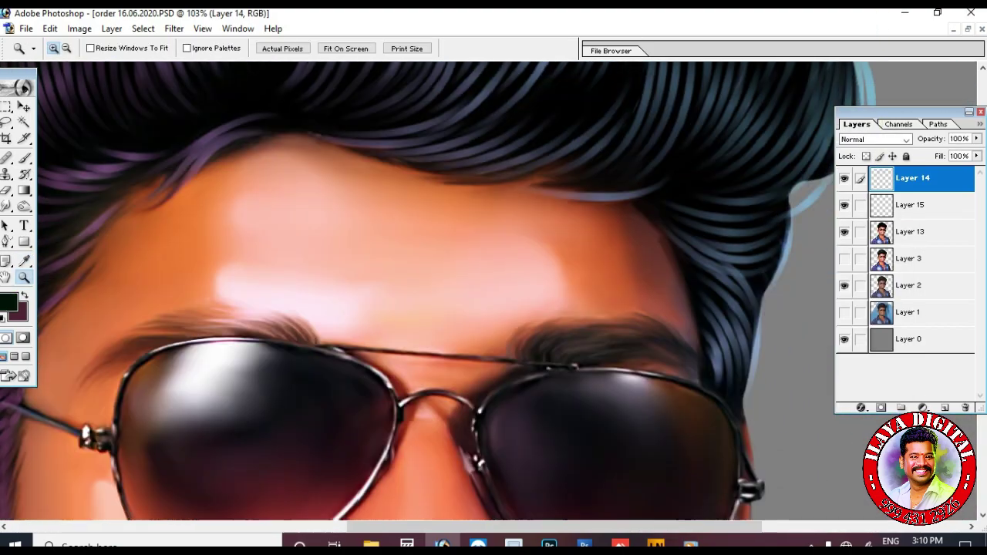
key("p")
scroll(438, 291, "up", 2)
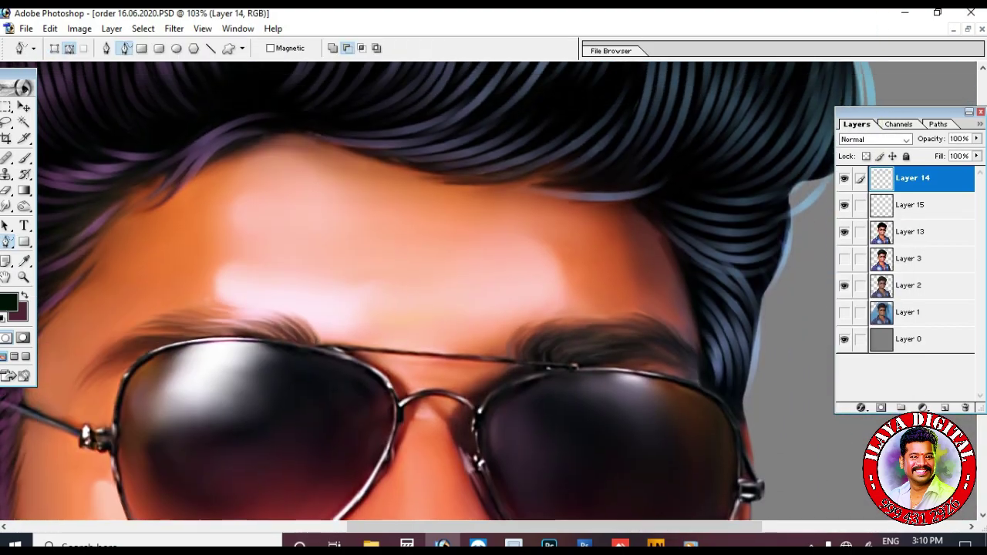
mouse_move(183, 168)
left_mouse_down()
mouse_move(251, 125)
mouse_move(334, 129)
left_mouse_up()
mouse_move(124, 210)
left_mouse_down()
mouse_move(180, 150)
mouse_move(300, 112)
left_mouse_up()
left_click_drag(195, 184, 245, 144)
left_click_drag(346, 146, 575, 108)
left_click_drag(413, 174, 631, 105)
mouse_move(543, 183)
left_mouse_down()
mouse_move(471, 185)
mouse_move(399, 233)
mouse_move(676, 163)
left_mouse_up()
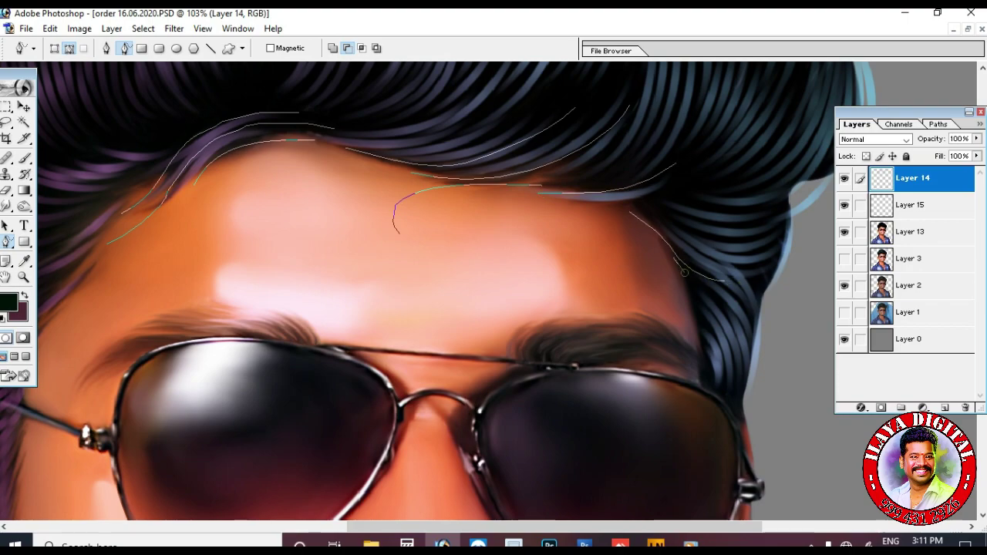
key("ctrl+minus")
key("ctrl+minus")
key("ctrl+minus")
key("ctrl+minus")
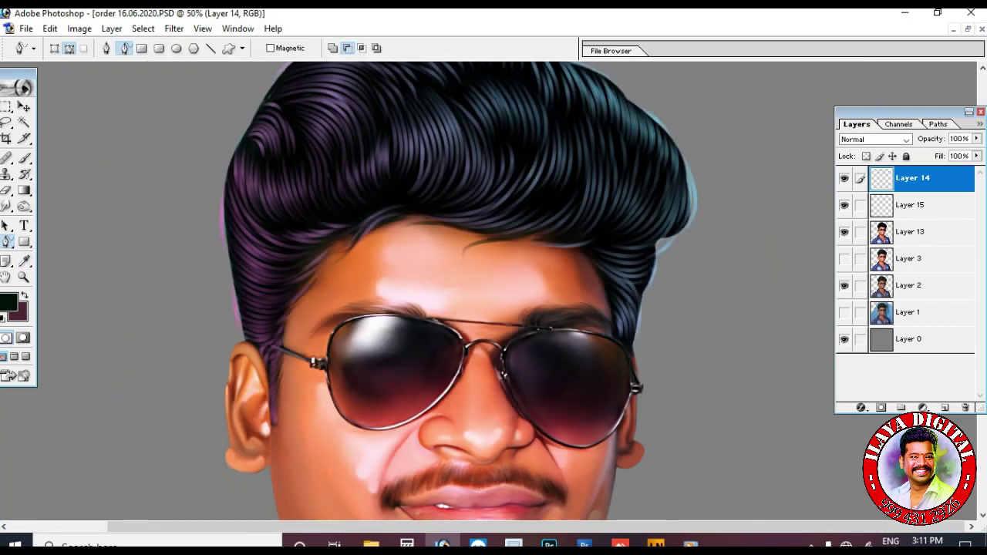
Draw freeform strand paths over the purple side hair, its outer edge and the sideburn, and stroke them in dark green.
key("z")
left_click_drag(185, 176, 550, 355)
key("ctrl+plus")
type("b100pbp")
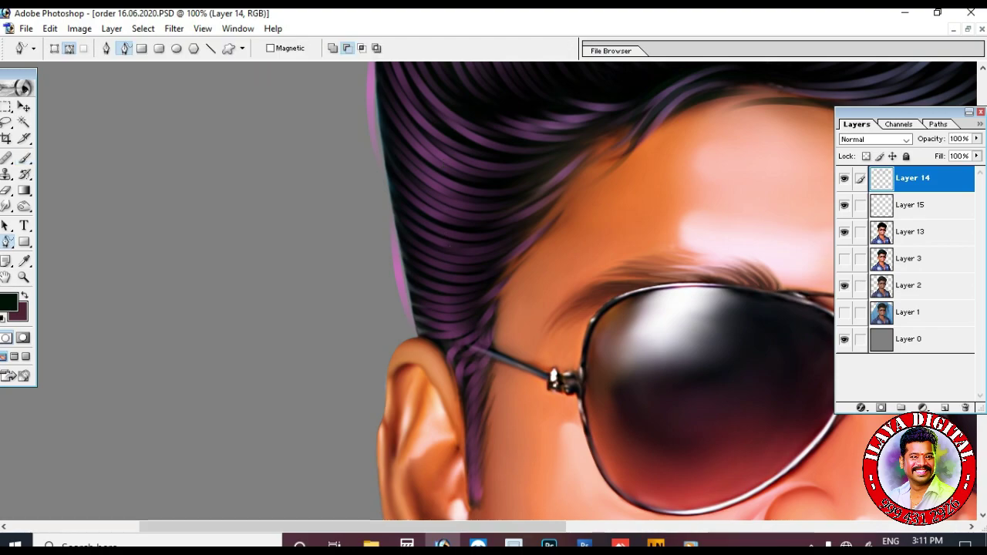
left_click_drag(436, 316, 434, 340)
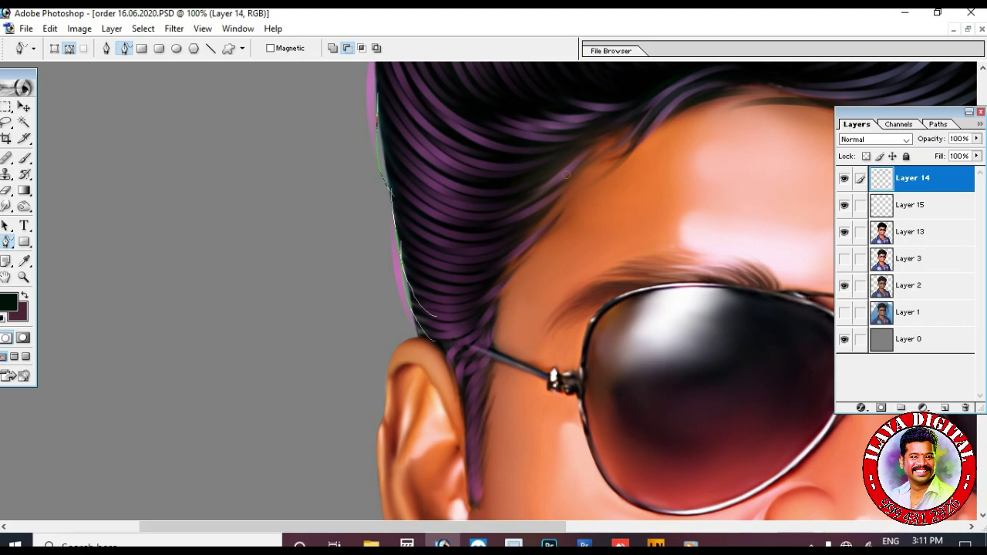
left_click_drag(552, 201, 432, 231)
left_click_drag(534, 231, 407, 298)
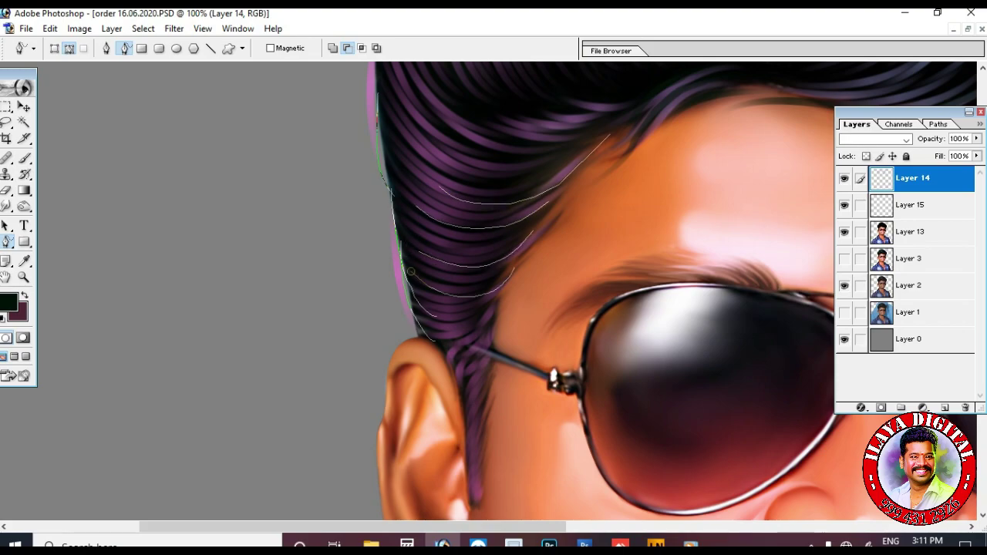
scroll(475, 241, "down", 3)
scroll(461, 306, "down", 3)
scroll(582, 289, "up", 9)
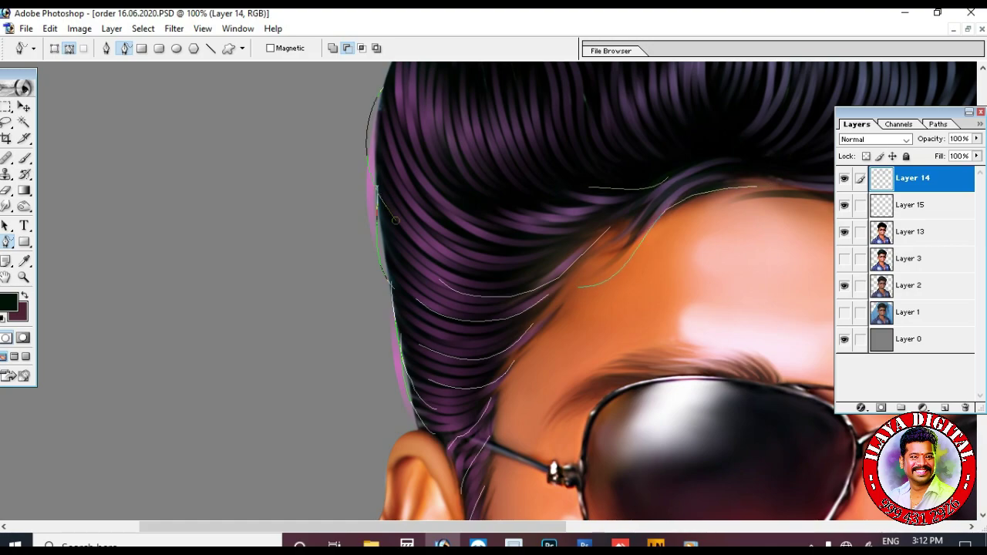
right_click(541, 171)
left_click(574, 239)
left_click(558, 273)
Draw freeform strand paths along the outer edge of the purple hair and over the crown on Layer 14.
scroll(558, 273, "up", 10)
mouse_move(180, 369)
left_mouse_down()
mouse_move(264, 242)
mouse_move(245, 252)
mouse_move(412, 108)
left_mouse_up()
scroll(412, 108, "up", 3)
mouse_move(355, 210)
left_mouse_down()
mouse_move(497, 155)
mouse_move(666, 169)
left_mouse_up()
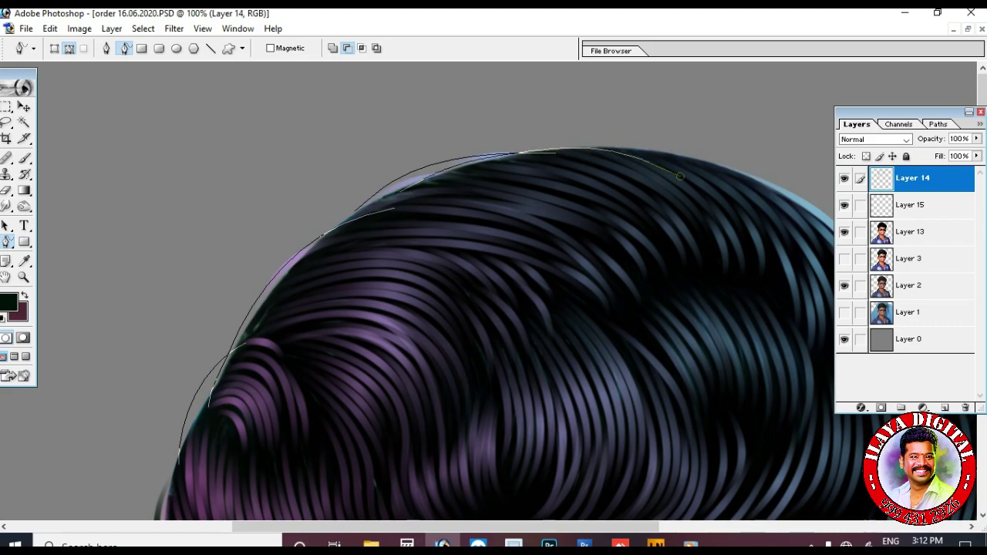
Draw freeform strand paths along the hairline, temple and outer edge of the teal-tinted hair, and stroke them in dark green.
scroll(665, 169, "down", 10)
scroll(666, 169, "right", 5)
left_click_drag(421, 263, 590, 245)
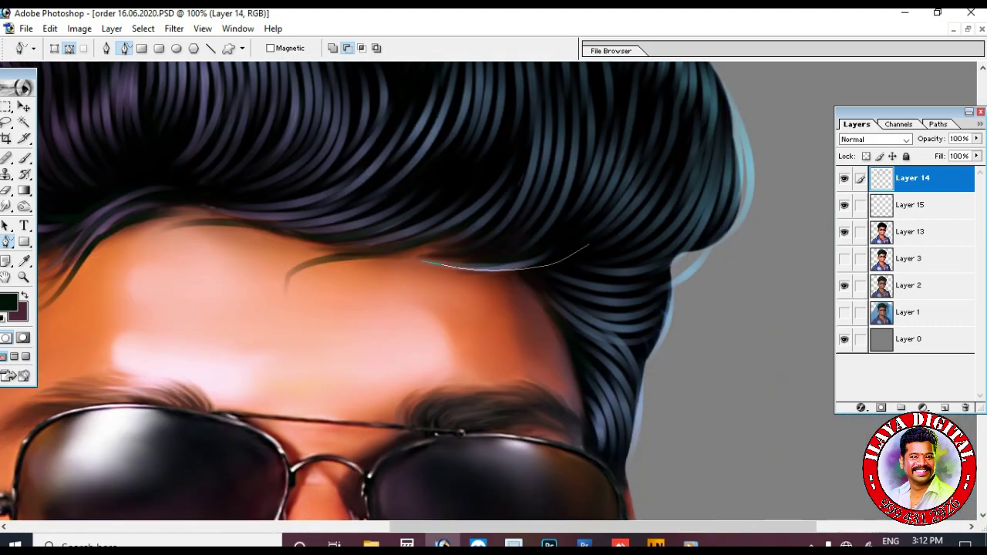
left_click_drag(642, 390, 678, 266)
scroll(678, 267, "up", 3)
left_click_drag(675, 359, 671, 116)
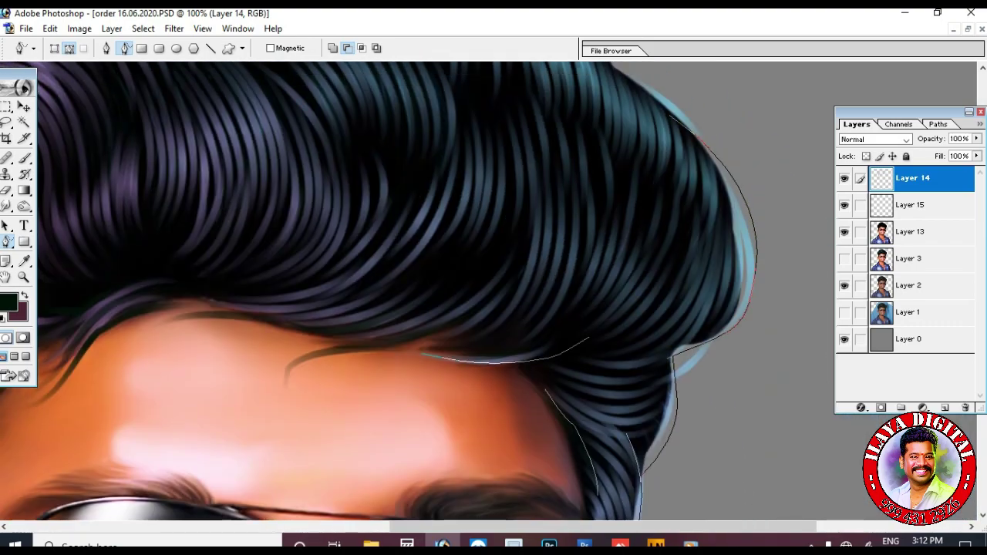
key("ctrl+minus")
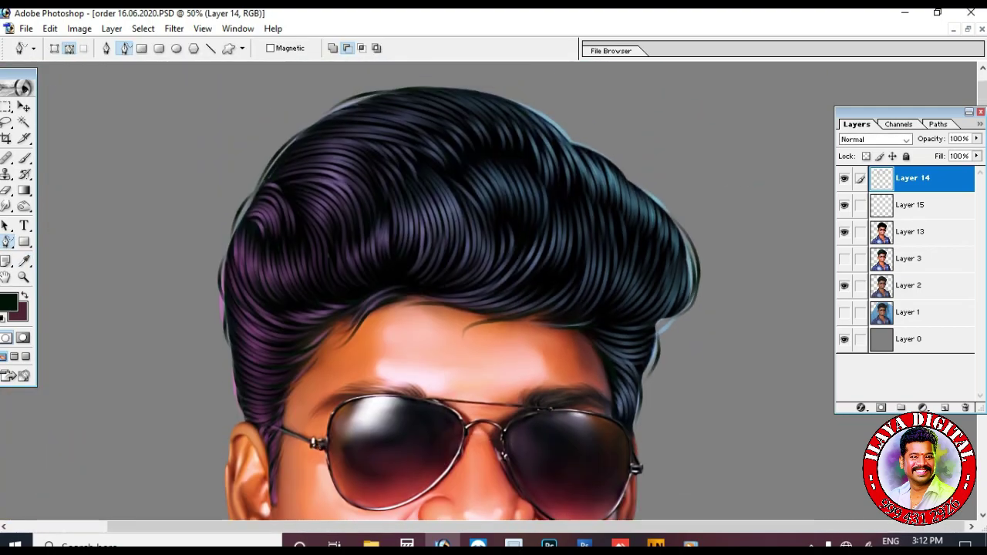
Set the foreground color to yellow-green for the 8 px brush and return to the Freeform Pen tool.
key("i")
left_click(8, 302)
left_click(762, 412)
left_click(701, 266)
left_click(874, 251)
key("b")
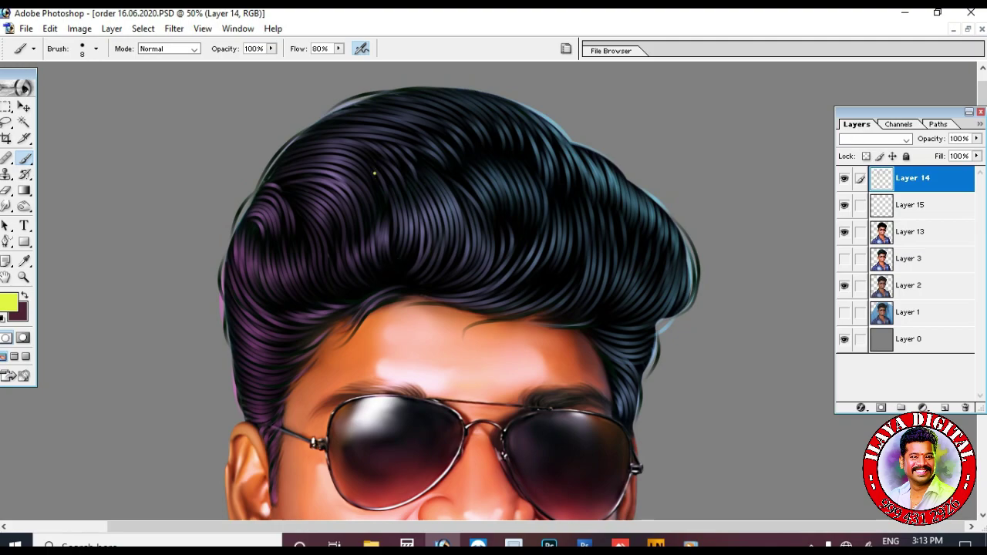
key("p")
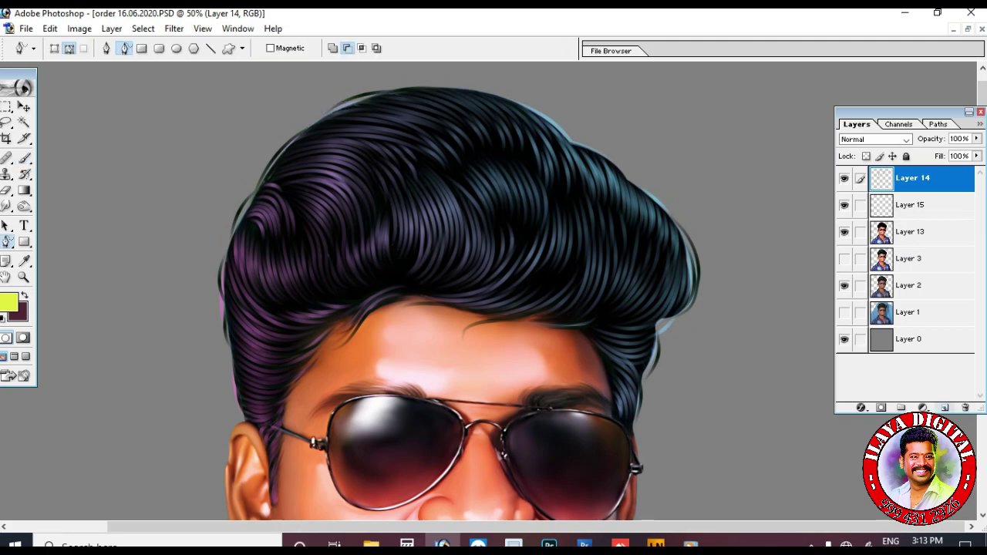
Create a new layer beneath Layer 13, draw freeform flyaway strands around the hair outline and stroke them in yellow-green.
key("ctrl+alt+shift+n")
left_click_drag(423, 86, 494, 98)
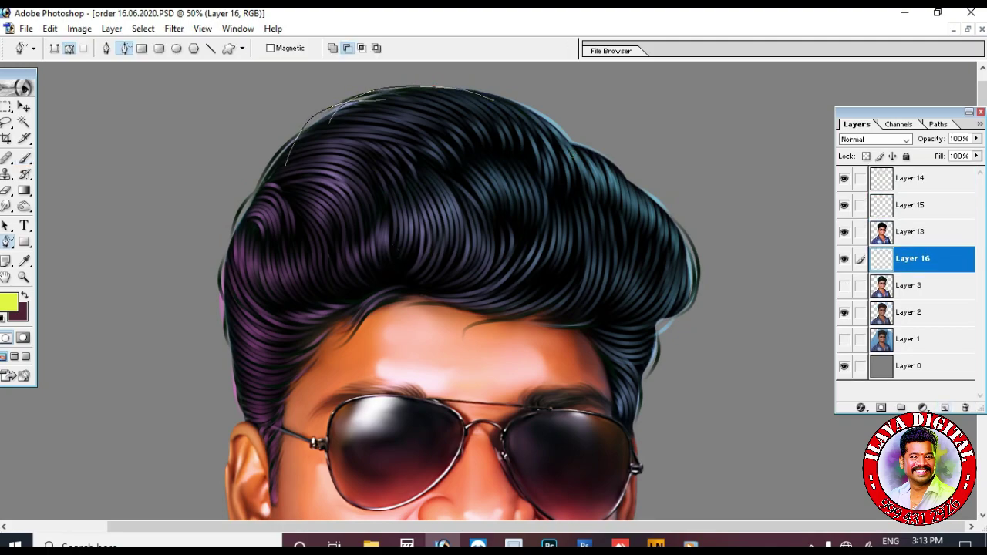
left_click_drag(579, 147, 622, 169)
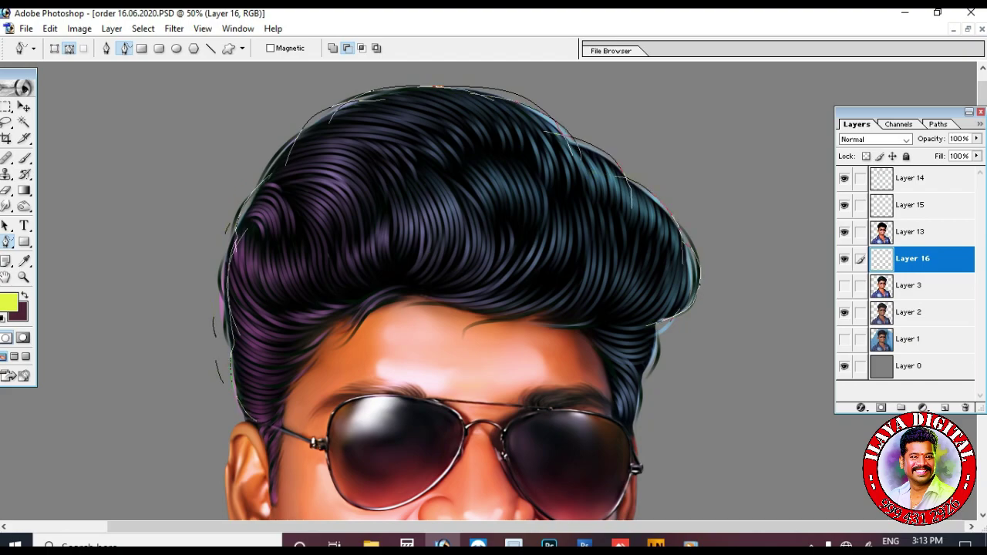
scroll(458, 291, "down", 5)
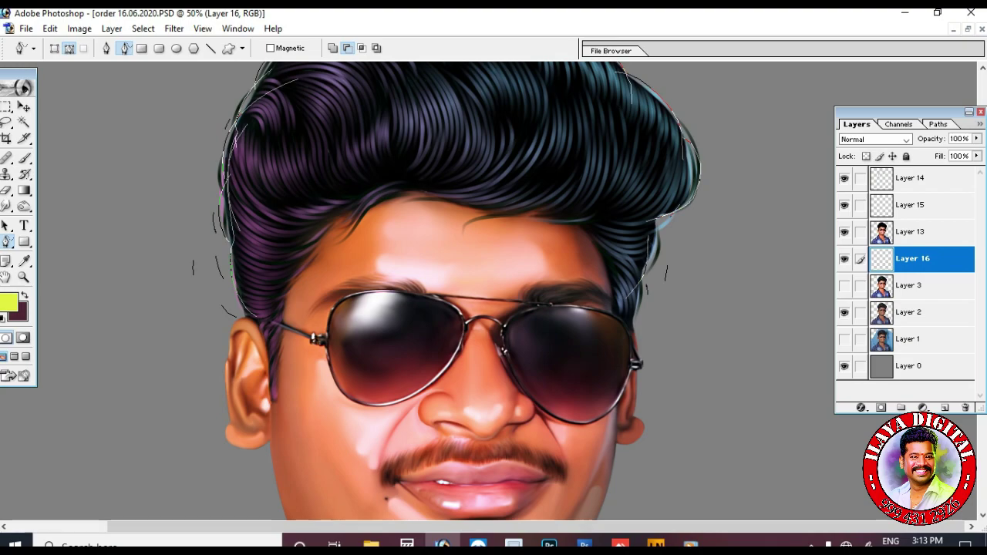
scroll(406, 291, "up", 5)
right_click(434, 258)
left_click(478, 324)
key("Return")
Set the foreground color to white, draw more freeform flyaway strands around the hair on Layer 16 and stroke them.
left_click(8, 303)
key("Return")
mouse_move(228, 312)
left_mouse_down()
mouse_move(225, 276)
mouse_move(263, 202)
mouse_move(440, 96)
mouse_move(559, 162)
left_mouse_up()
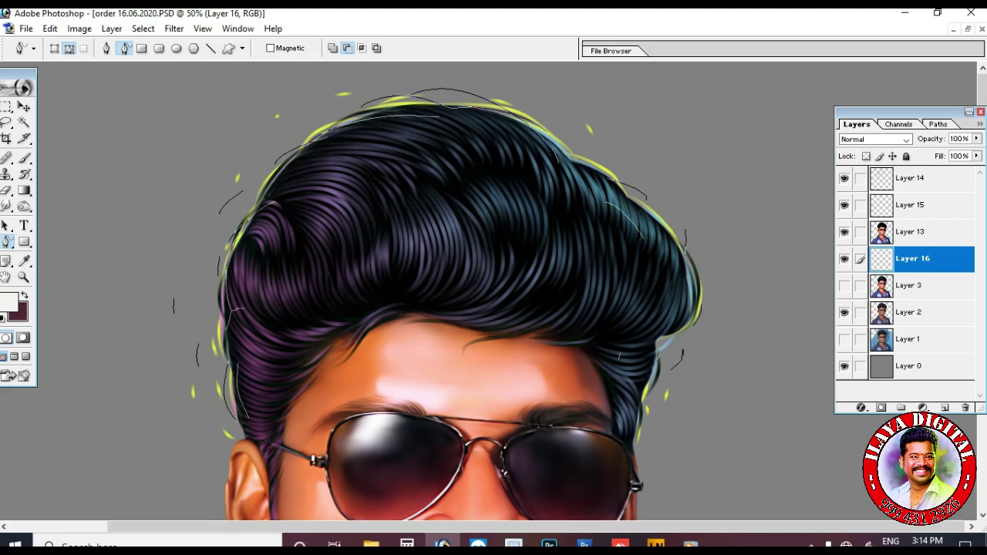
key("ctrl+minus")
key("ctrl+minus")
key("ctrl+minus")
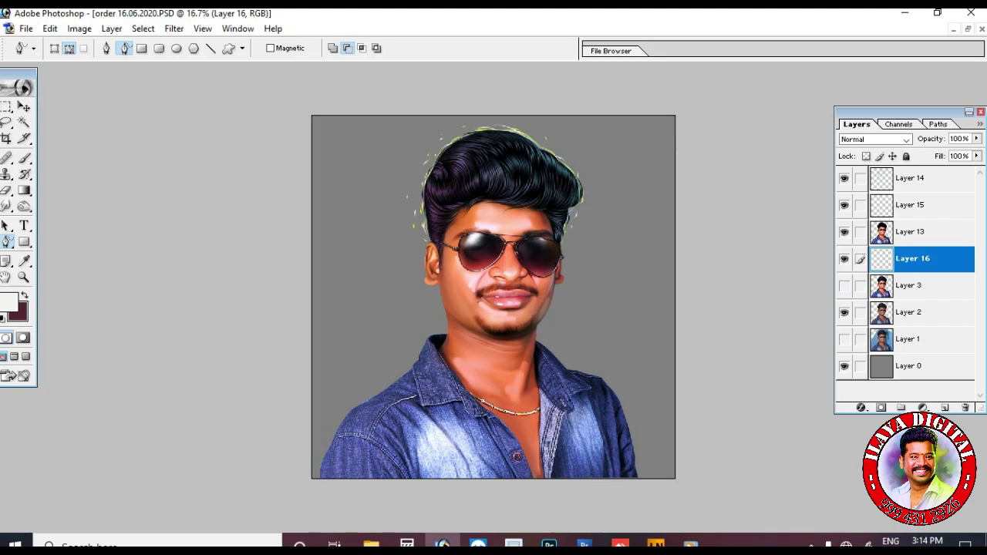
Reduce Layer 16's opacity to 47%.
left_click_drag(977, 138, 938, 152)
key("ctrl+plus")
key("ctrl+plus")
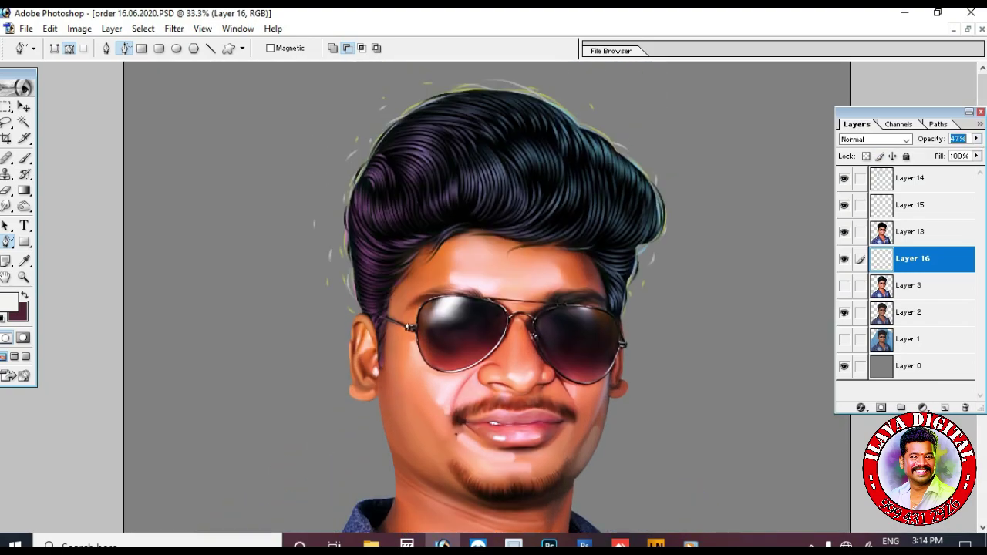
key("Return")
On Layer 14, draw freeform strands along the forehead hairline and stroke them in white.
left_click(912, 177)
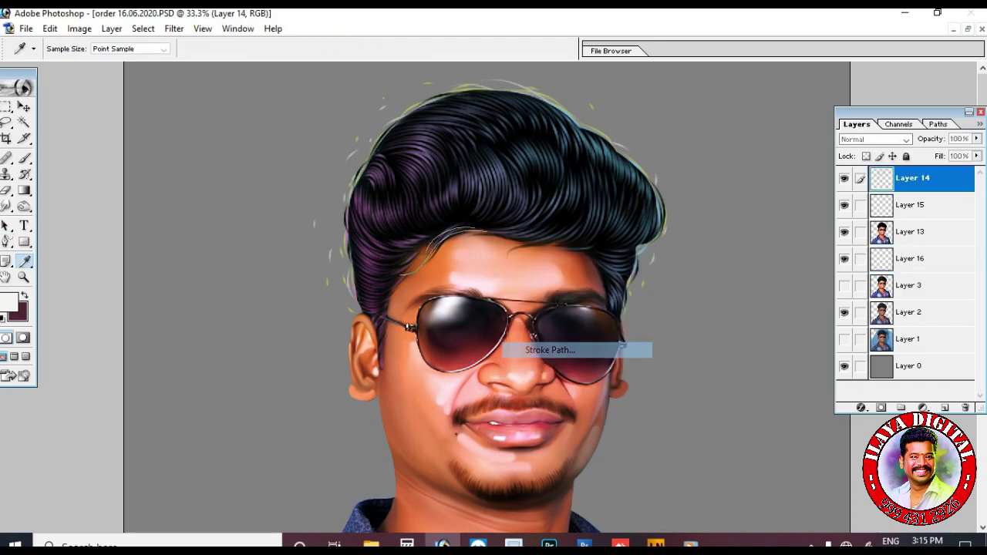
scroll(430, 244, "down", 3)
scroll(486, 301, "up", 2)
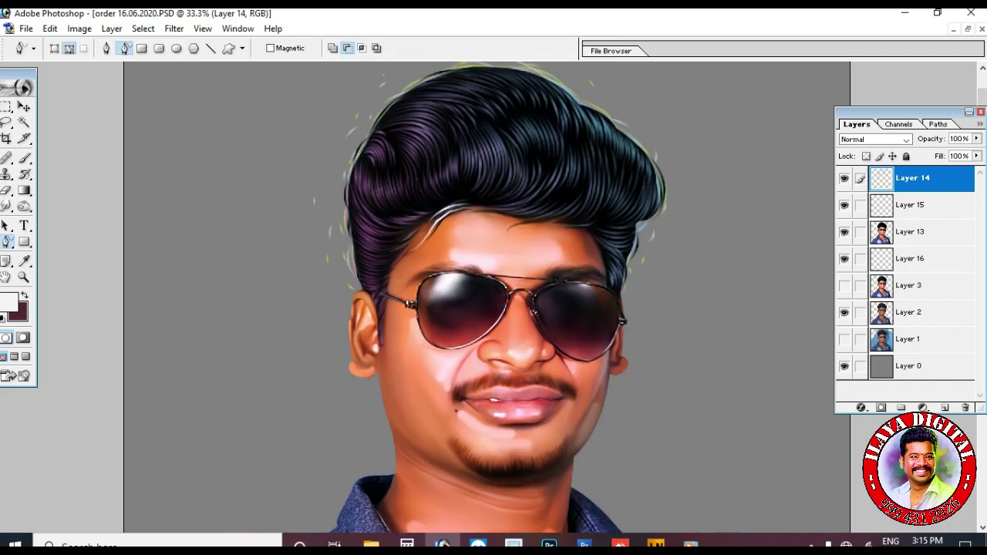
Create a new layer above Layer 14, draw curved pen paths through the hair on the portrait's left side and stroke them in white.
key("z")
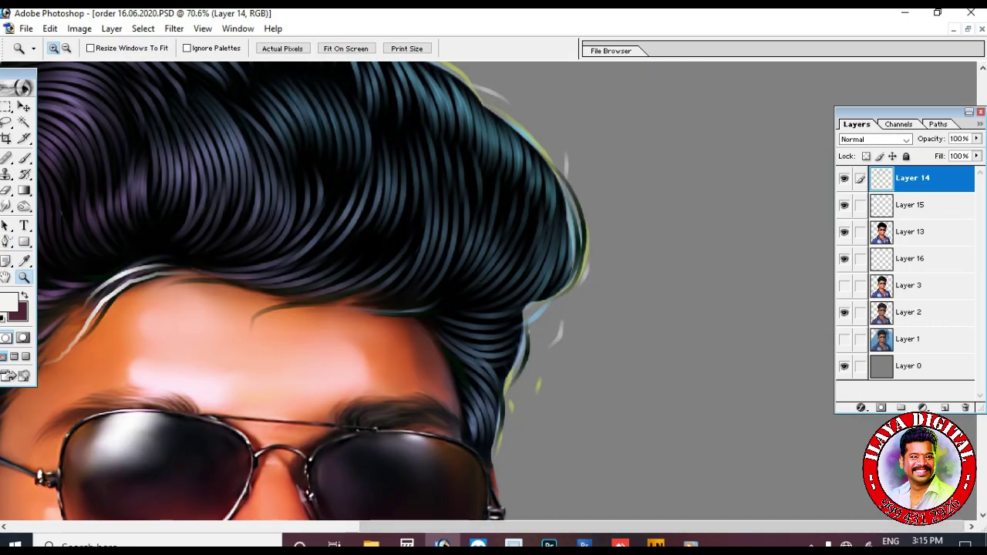
scroll(422, 296, "down", 1)
key("p")
scroll(497, 291, "down", 2)
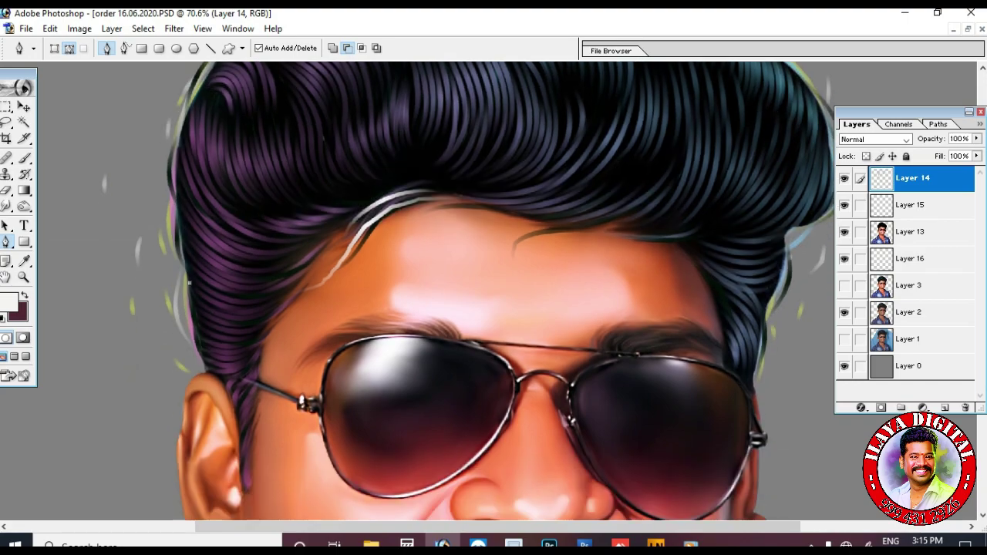
key("ctrl+shift+alt+n")
left_click_drag(195, 316, 251, 315)
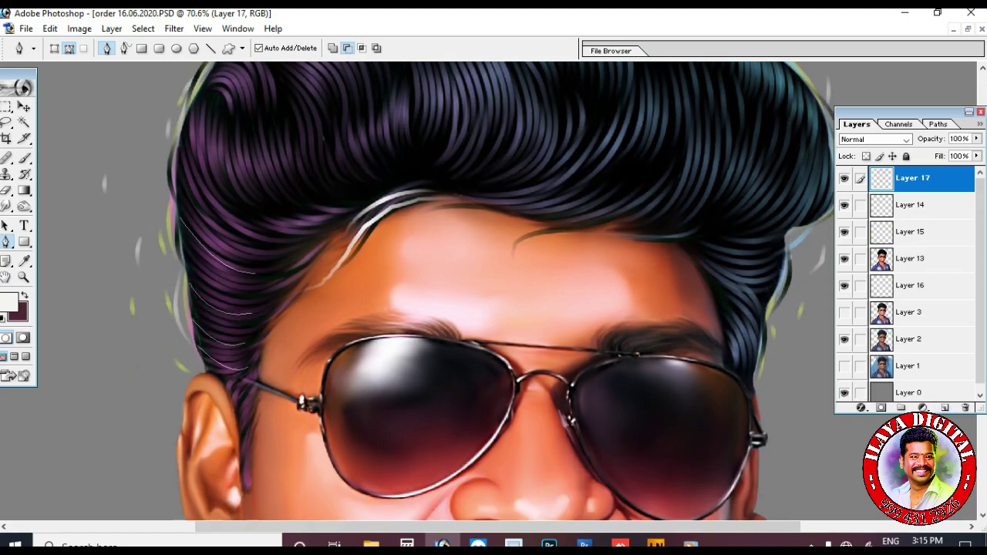
scroll(494, 293, "up", 2)
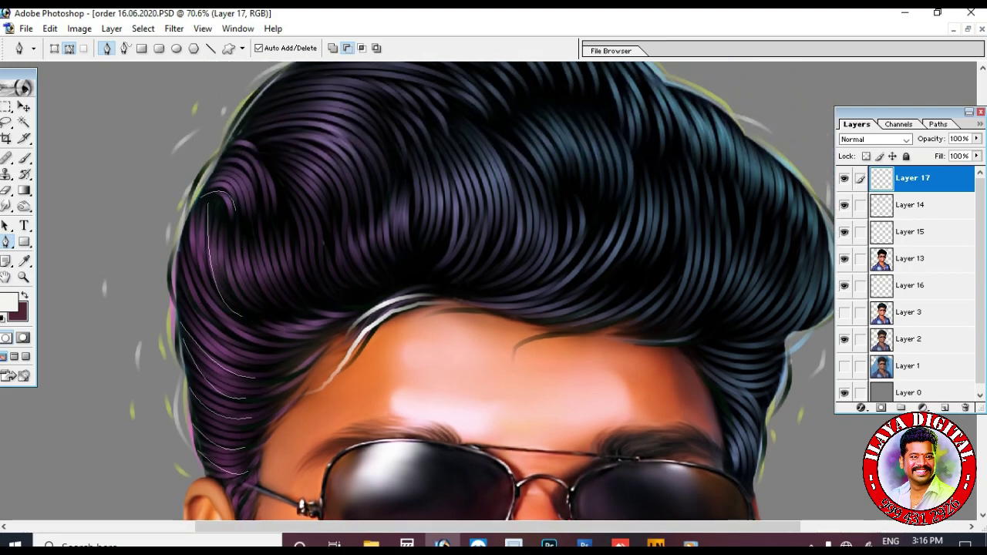
scroll(493, 291, "down", 3)
scroll(494, 293, "up", 3)
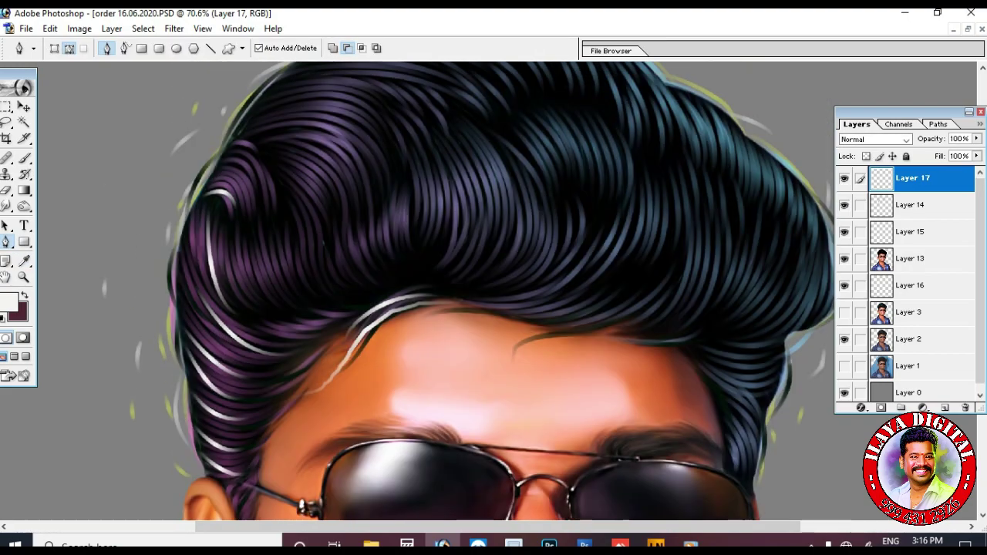
Draw more curved pen paths between the white strands on the hair's left side and stroke them in pale yellow-green.
left_click_drag(252, 407, 294, 395)
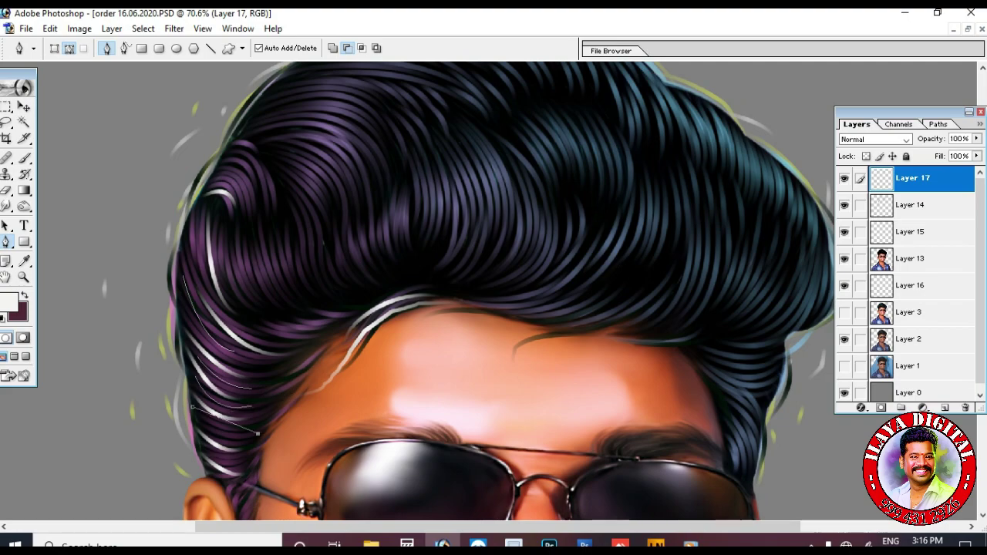
scroll(202, 446, "up", 2)
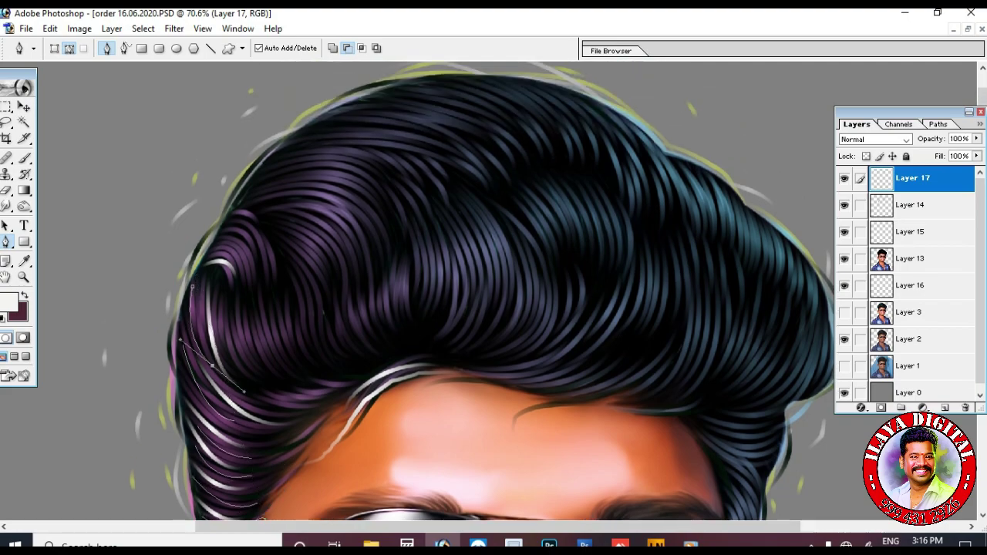
key("i")
left_click(9, 303)
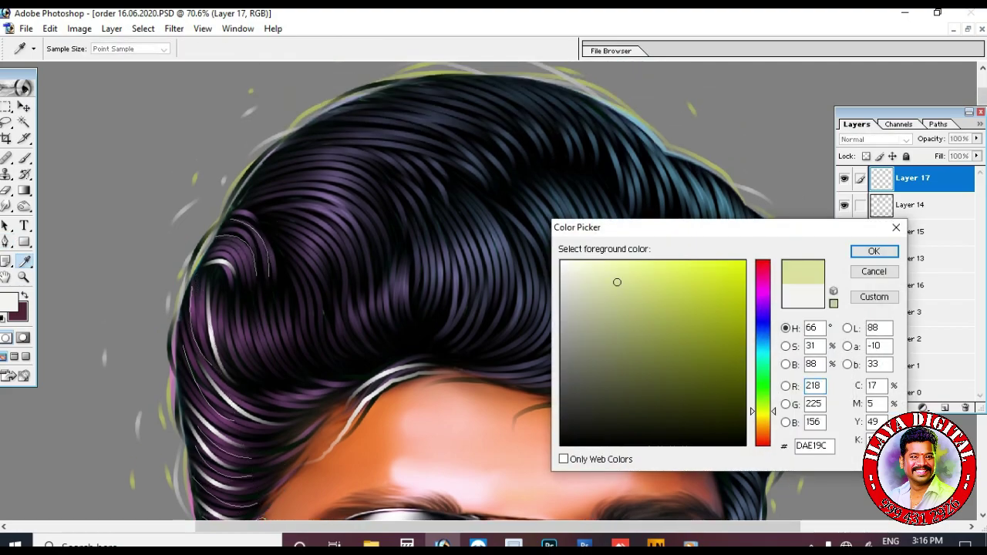
type("197")
key("Return")
key("p")
right_click(458, 261)
key("Escape")
key("ctrl+minus")
key("ctrl+minus")
key("ctrl+minus")
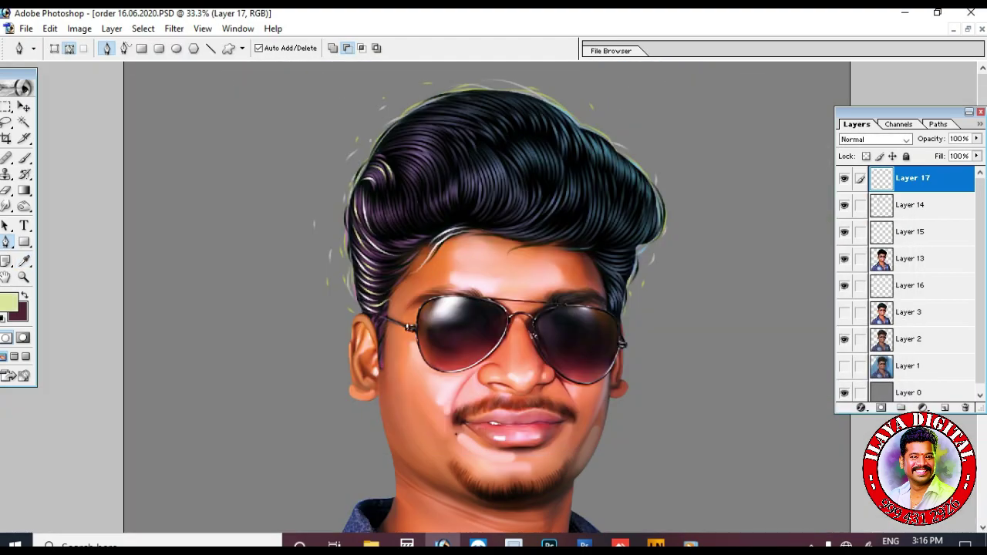
Draw curved pen paths following the strands on the hair's right side, from the outer edge and sideburn in to the forehead hairline.
left_click_drag(359, 153, 848, 382)
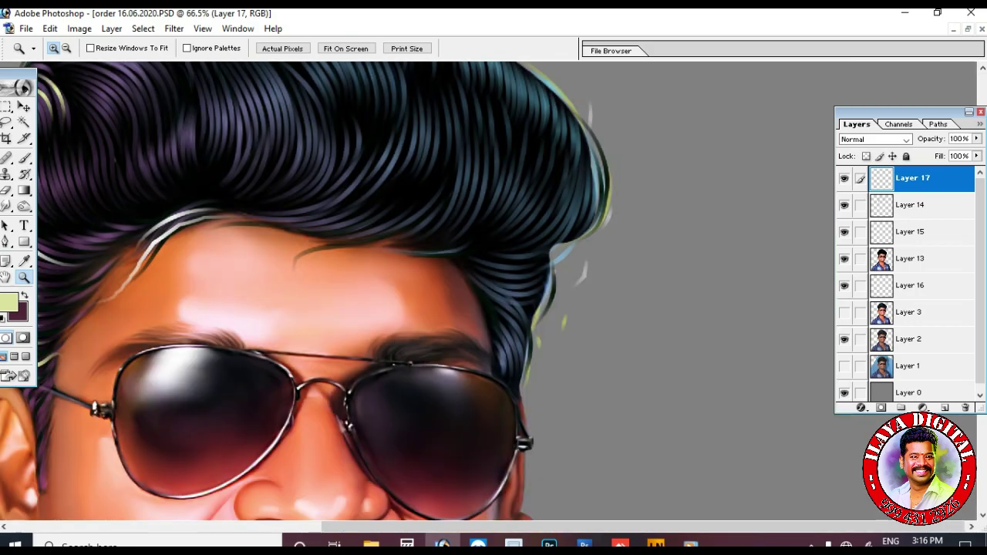
left_click_drag(527, 351, 506, 333)
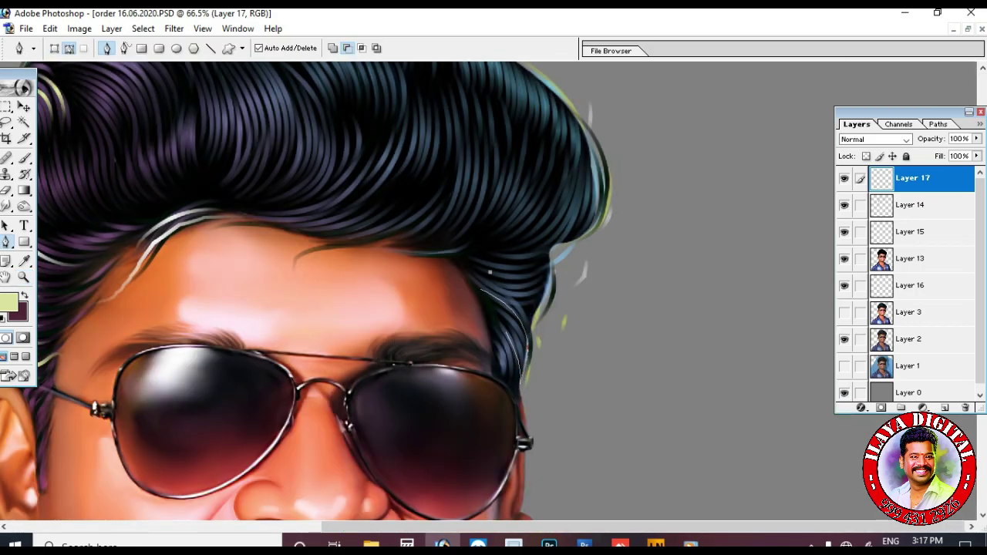
left_click_drag(495, 261, 483, 254)
left_click_drag(583, 121, 593, 143)
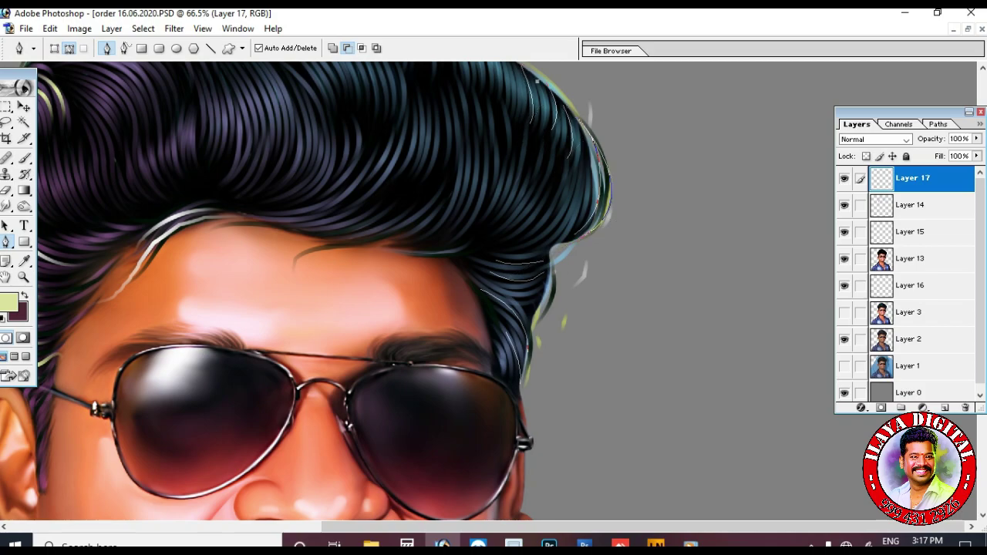
left_click_drag(559, 185, 554, 193)
left_click(530, 266)
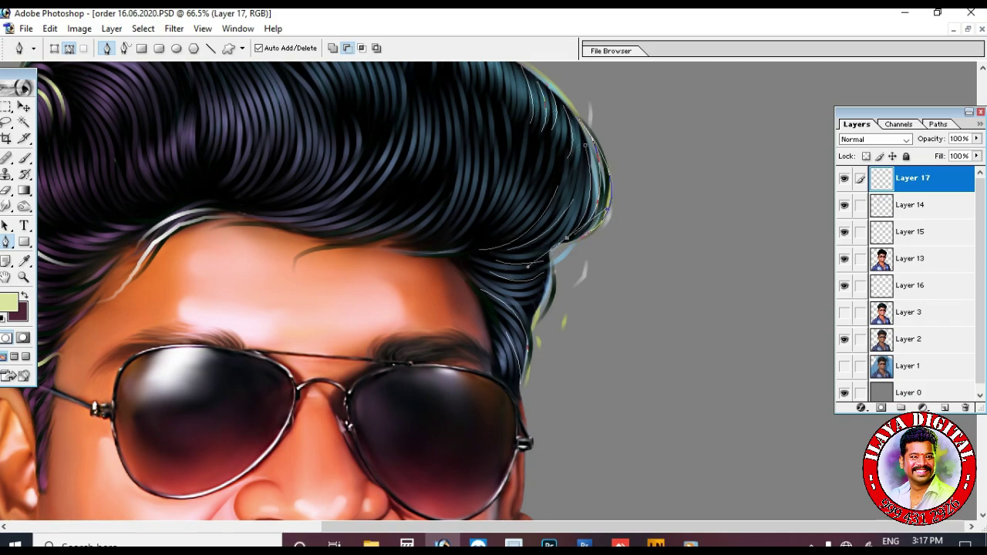
left_click(387, 247)
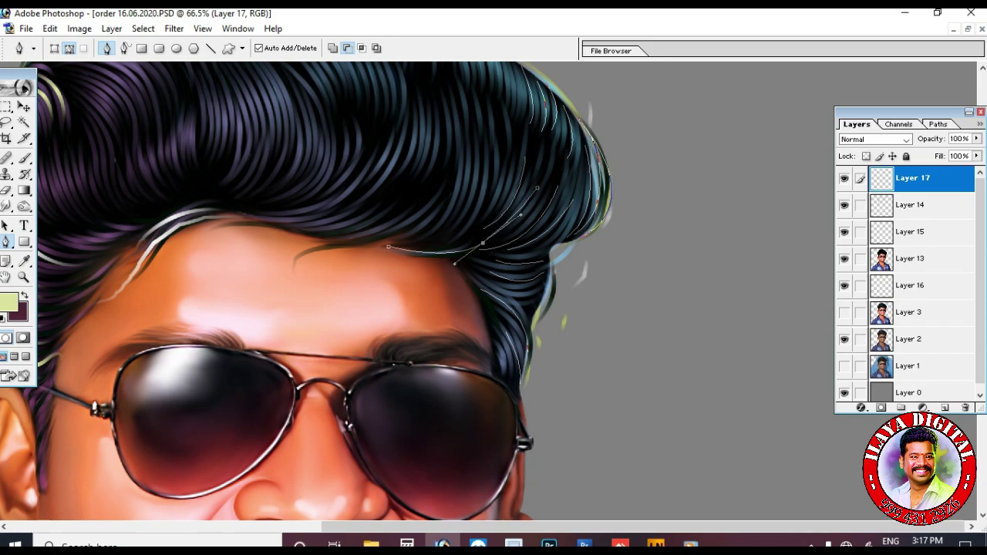
left_click_drag(447, 239, 492, 210)
left_click(481, 161)
Set the foreground color to pink and stroke the paths on the hair's right side.
right_click(828, 242)
left_click(856, 341)
key("Return")
key("i")
left_click(9, 303)
left_click(762, 268)
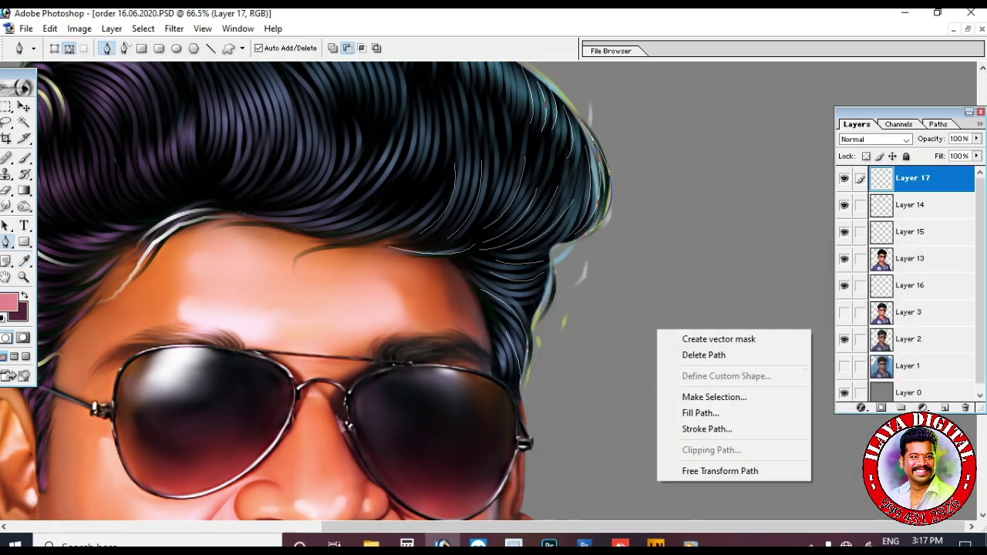
key("Escape")
key("ctrl+minus")
key("ctrl+minus")
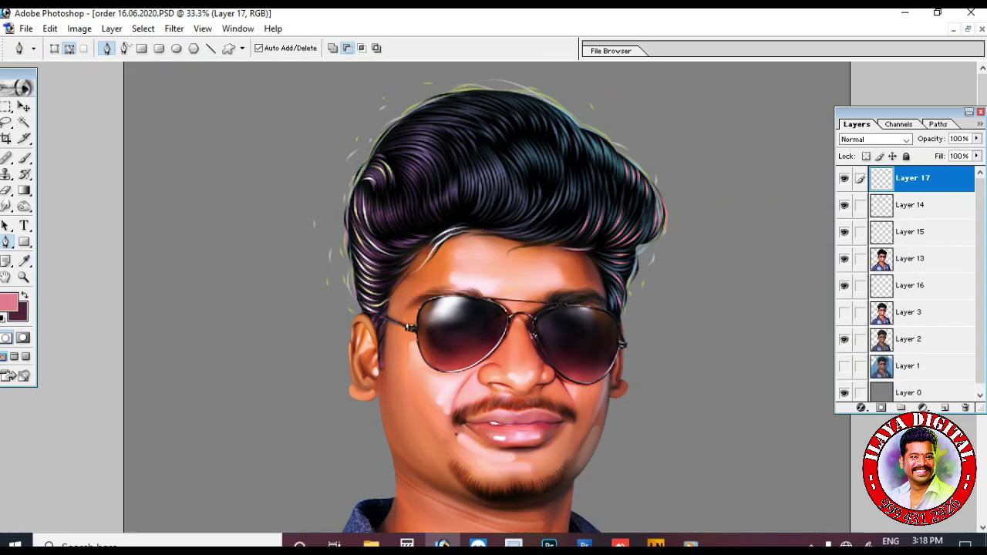
Draw curved pen paths along the strands on the upper right and crown of the hair.
left_click_drag(432, 85, 648, 212)
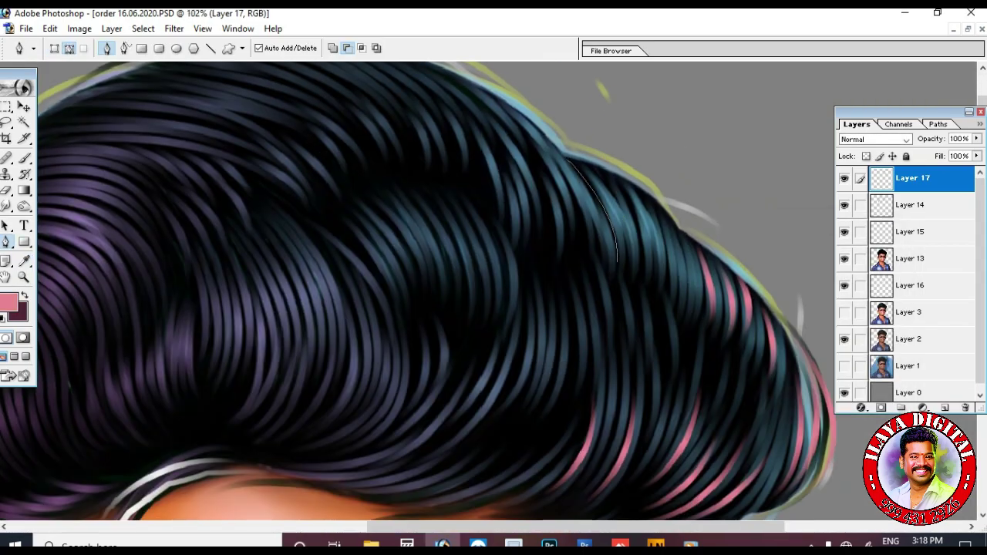
left_click_drag(671, 293, 677, 299)
scroll(494, 294, "up", 2)
left_click(247, 121)
left_click_drag(401, 219, 448, 224)
left_click(347, 128)
left_click(420, 143)
left_click_drag(529, 262, 531, 262)
left_click_drag(322, 160, 357, 294)
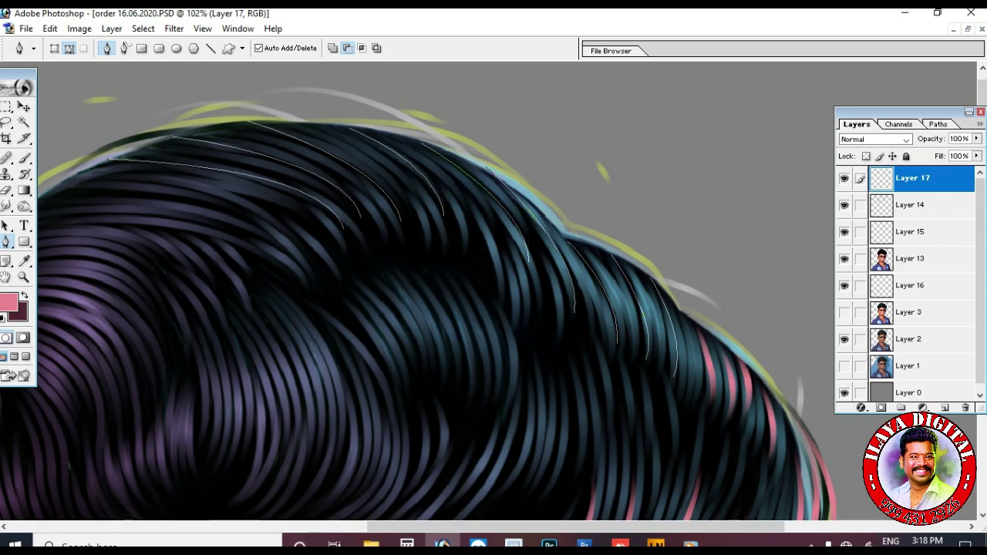
Continue the pen paths along the strands across the upper left of the hair.
scroll(494, 294, "left", 3)
left_click(222, 233)
left_click_drag(393, 224, 444, 287)
left_click(240, 179)
left_click_drag(408, 188, 448, 236)
left_click(293, 139)
left_click_drag(498, 162, 541, 211)
left_click(372, 104)
left_click_drag(463, 124, 502, 143)
Set the foreground color to green 7AE37A and stroke the paths across the top of the hair.
left_click(8, 303)
mouse_move(763, 267)
left_mouse_down()
mouse_move(763, 408)
mouse_move(763, 391)
left_mouse_up()
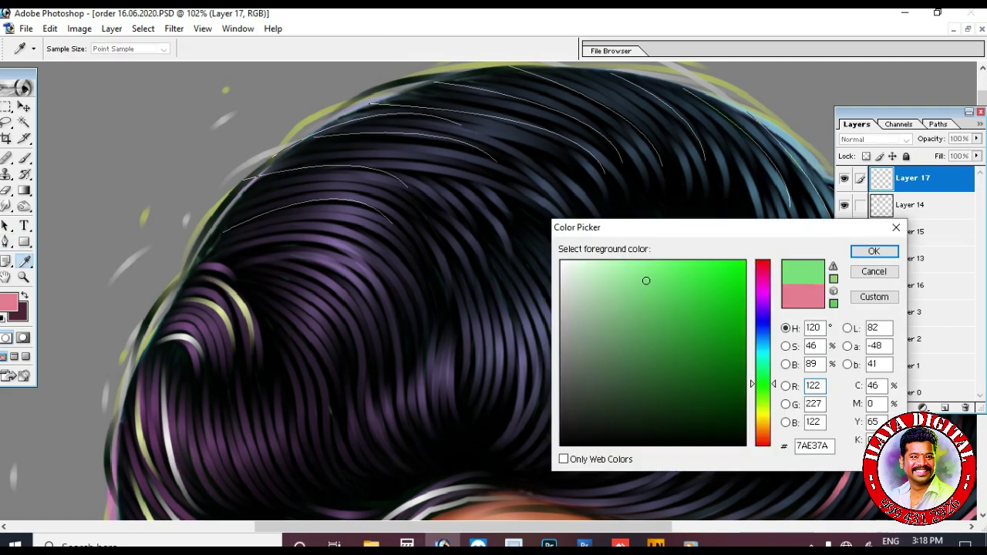
left_click(875, 249)
right_click(604, 231)
left_click(653, 330)
key("ctrl+minus")
key("ctrl+minus")
key("ctrl+minus")
Reduce Layer 17's opacity to 67%, then link Layers 14 and 15 to it and merge them.
key("alt+bracketleft")
key("alt+bracketleft")
key("alt+bracketleft")
mouse_move(976, 138)
left_mouse_down()
mouse_move(916, 152)
mouse_move(926, 153)
left_mouse_up()
key("shift+alt+bracketright")
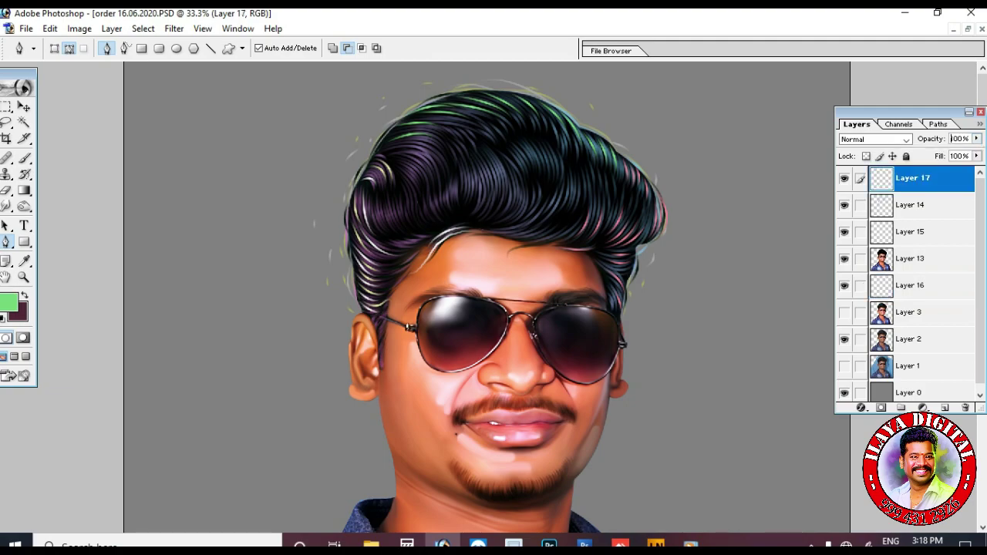
key("alt+t")
key("Escape")
left_click(977, 138)
mouse_move(974, 152)
left_mouse_down()
mouse_move(937, 152)
mouse_move(950, 153)
left_mouse_up()
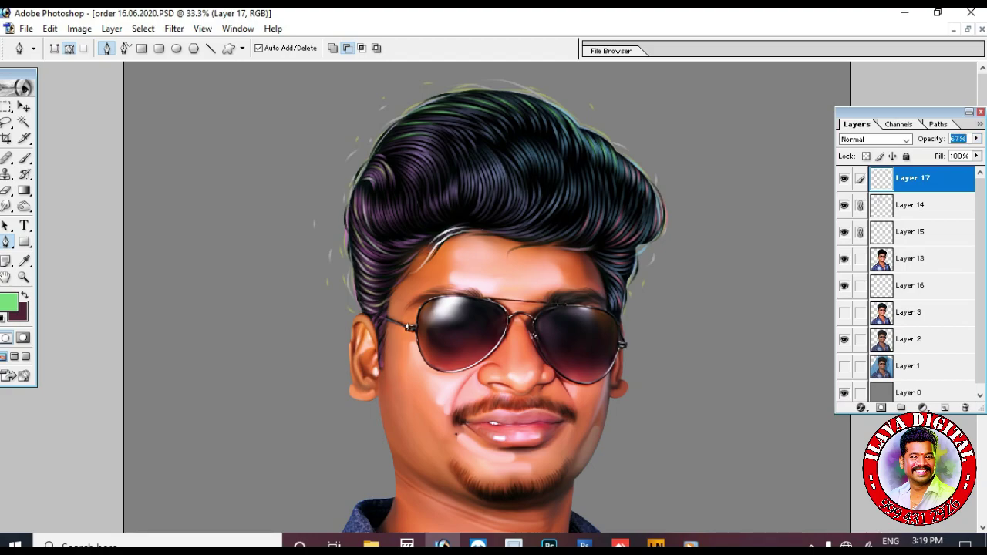
key("ctrl+e")
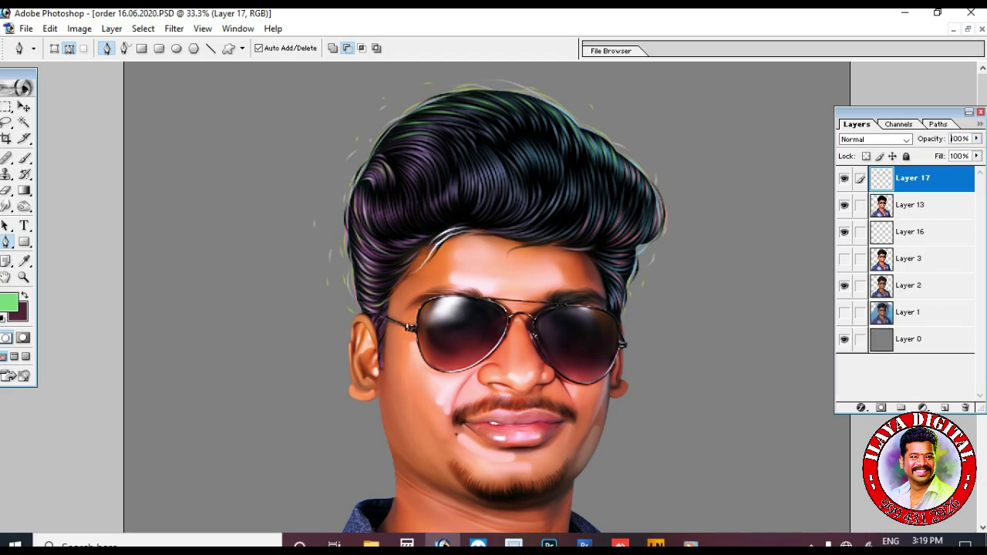
Adjust the colors of the highlight strands on Layer 17 with Hue/Saturation.
key("ctrl+u")
key("shift+Up")
key("shift+Up")
key("shift+Up")
key("shift+Up")
key("shift+Up")
key("shift+Up")
key("shift+Up")
key("shift+Up")
key("shift+Up")
key("shift+Up")
key("shift+Up")
key("shift+Up")
key("shift+Up")
key("shift+Up")
key("shift+Up")
key("Down")
key("Down")
key("shift+Up")
key("shift+Up")
key("shift+Up")
key("shift+Up")
key("Up")
key("Up")
key("Up")
key("Up")
key("Up")
key("Up")
key("shift+Up")
key("shift+Up")
key("shift+Up")
key("shift+Up")
key("shift+Up")
key("Return")
key("v")
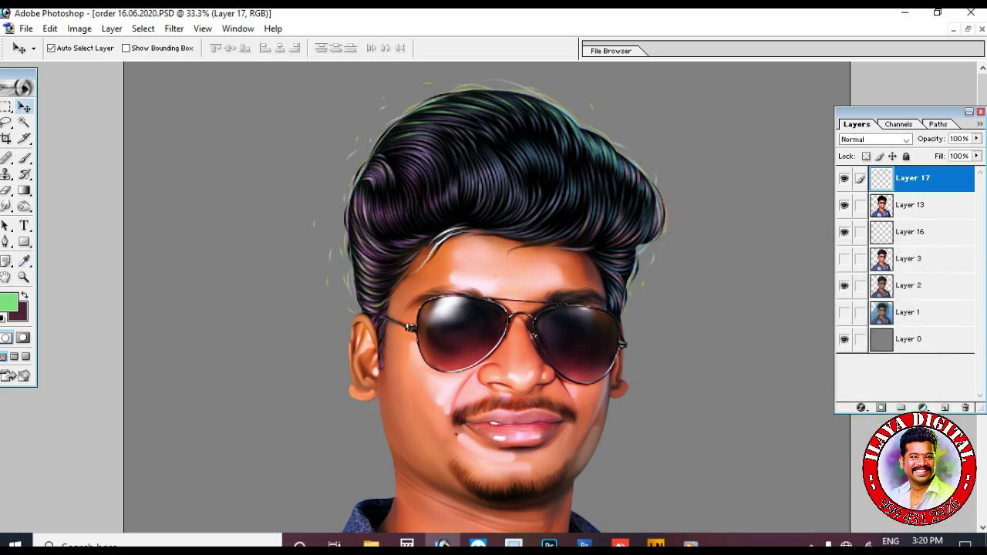
Lower Layer 17's fill to 87%.
left_click(977, 138)
mouse_move(975, 153)
left_mouse_down()
mouse_move(956, 152)
mouse_move(976, 152)
mouse_move(967, 170)
left_mouse_up()
left_click(977, 156)
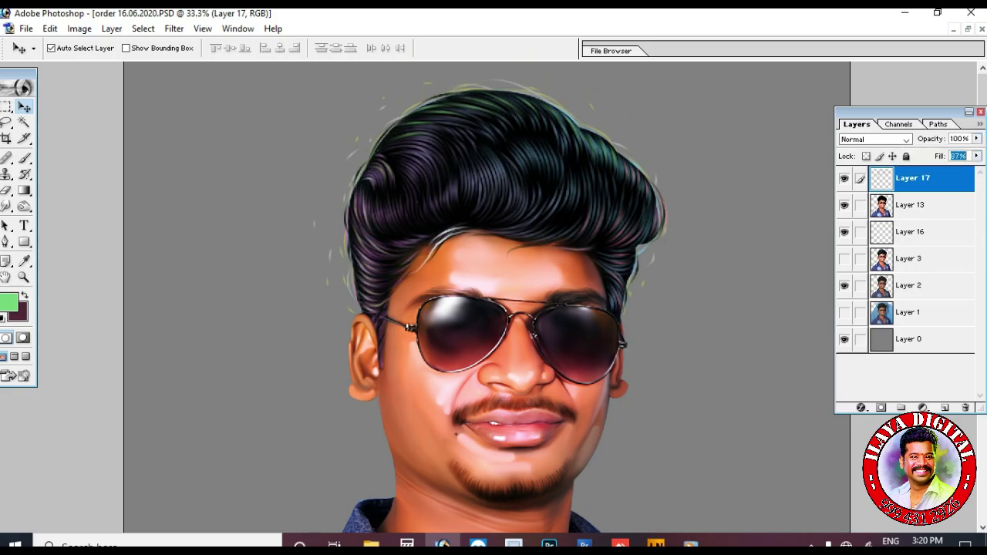
Dodge the hair strands on Layer 17 with a 175 px brush, using the Midtones range at 50% exposure.
key("ctrl+shift+d")
left_click_drag(24, 205, 73, 203)
key("bracketright")
key("bracketright")
key("bracketright")
key("ctrl+h")
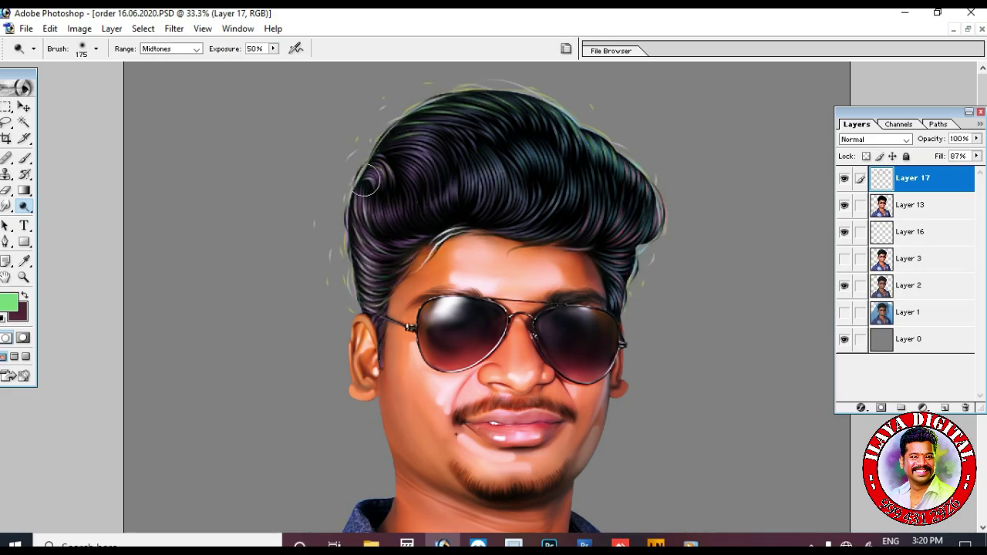
mouse_move(520, 161)
left_mouse_down()
mouse_move(415, 138)
mouse_move(400, 179)
left_mouse_up()
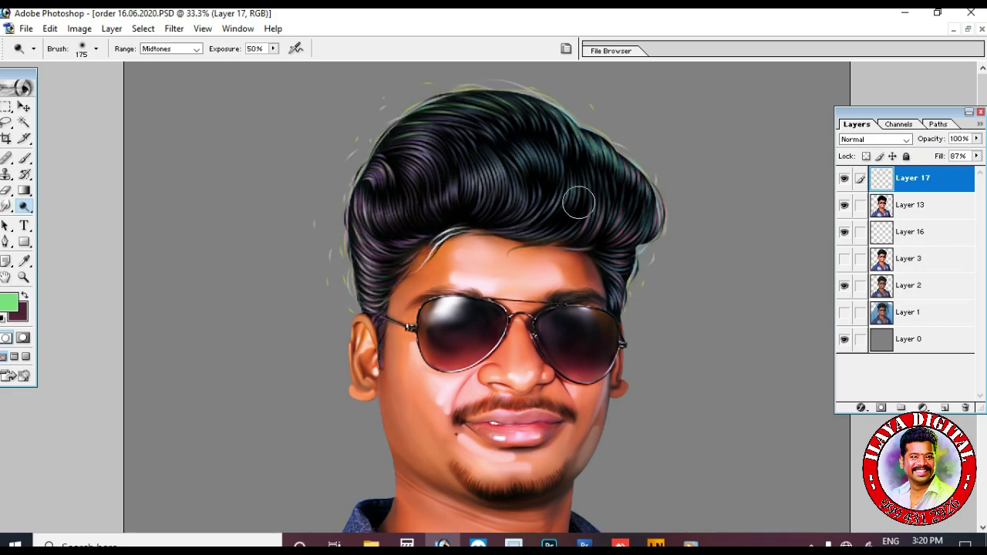
Link Layer 13 to Layer 17 and merge the two layers.
scroll(495, 297, "down", 3)
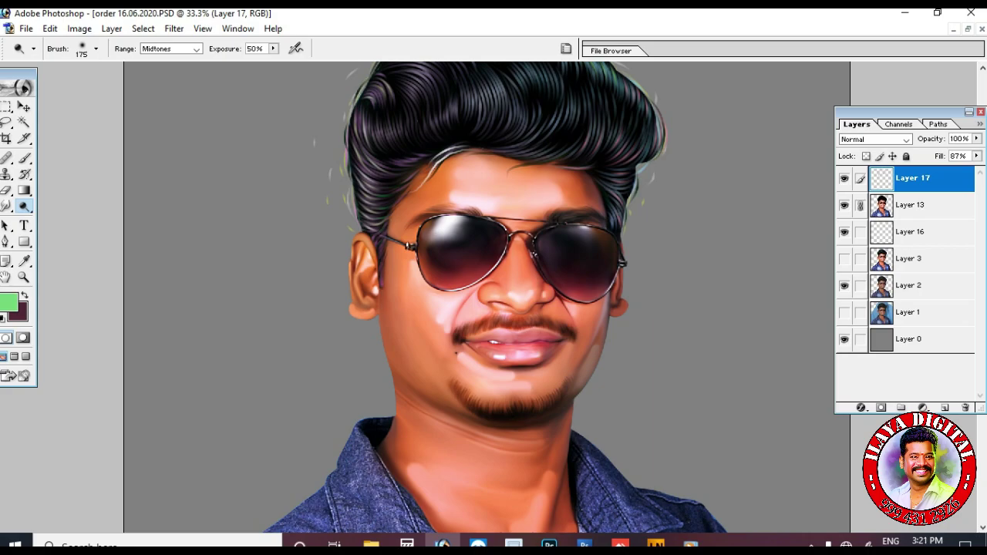
key("ctrl+e")
scroll(434, 406, "up", 2)
Create a new Overlay layer above Layer 17 and load the portrait's outline as a selection for painting.
left_click(945, 407)
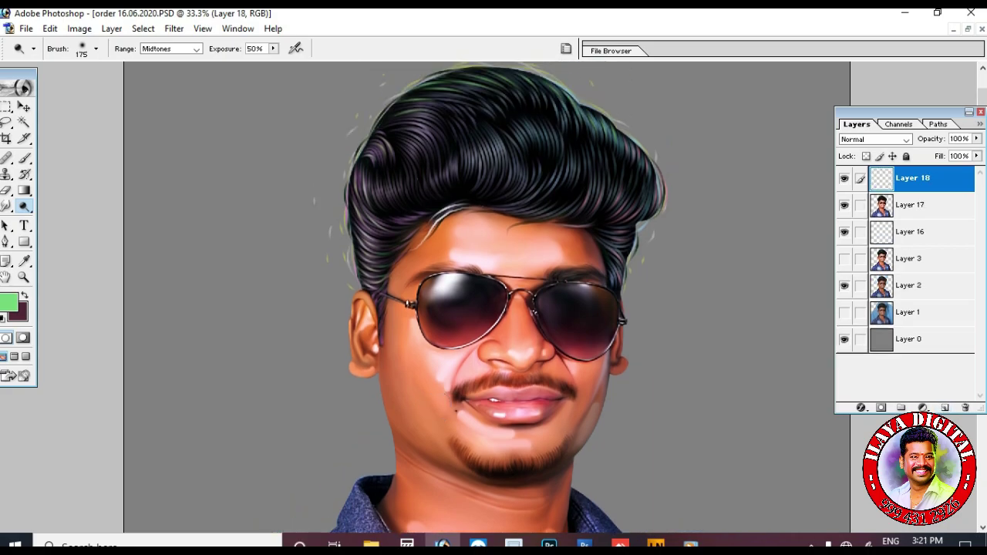
left_click(876, 139)
left_click(856, 141)
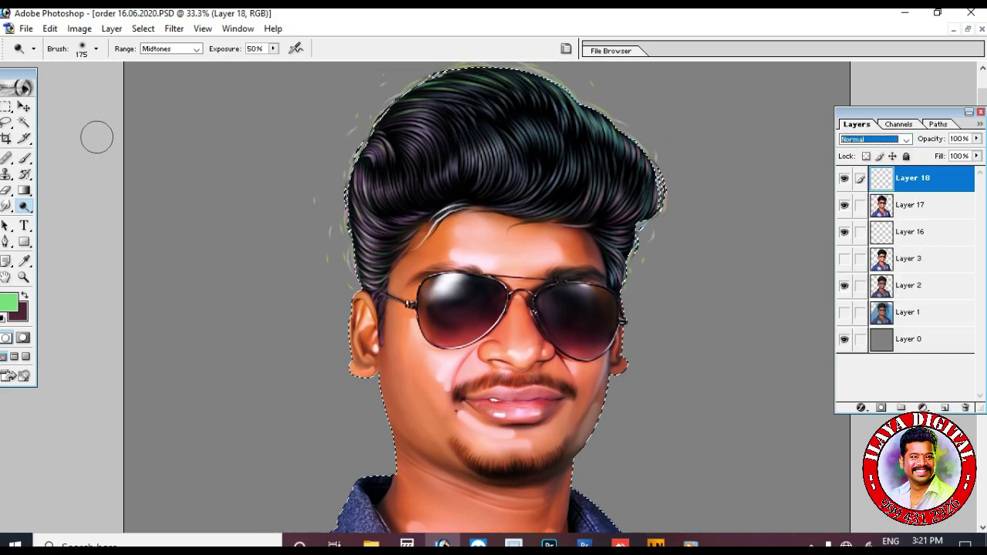
key("b")
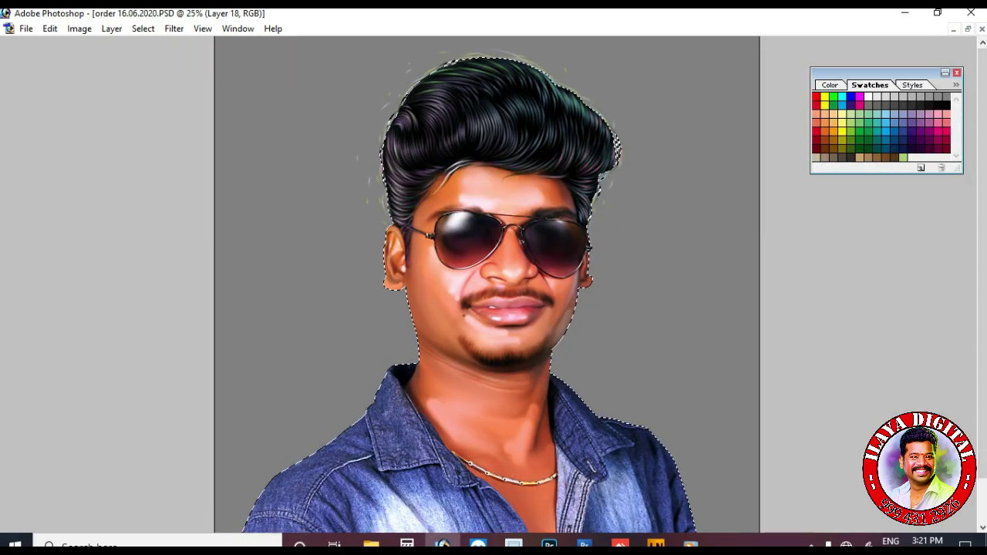
Paint purple, teal and green tints over the hair and red tints over the left side of the face and neck on Layer 18.
mouse_move(463, 240)
left_mouse_down()
mouse_move(428, 154)
mouse_move(412, 216)
mouse_move(420, 316)
mouse_move(382, 409)
mouse_move(413, 370)
mouse_move(381, 224)
mouse_move(421, 124)
mouse_move(467, 116)
left_mouse_up()
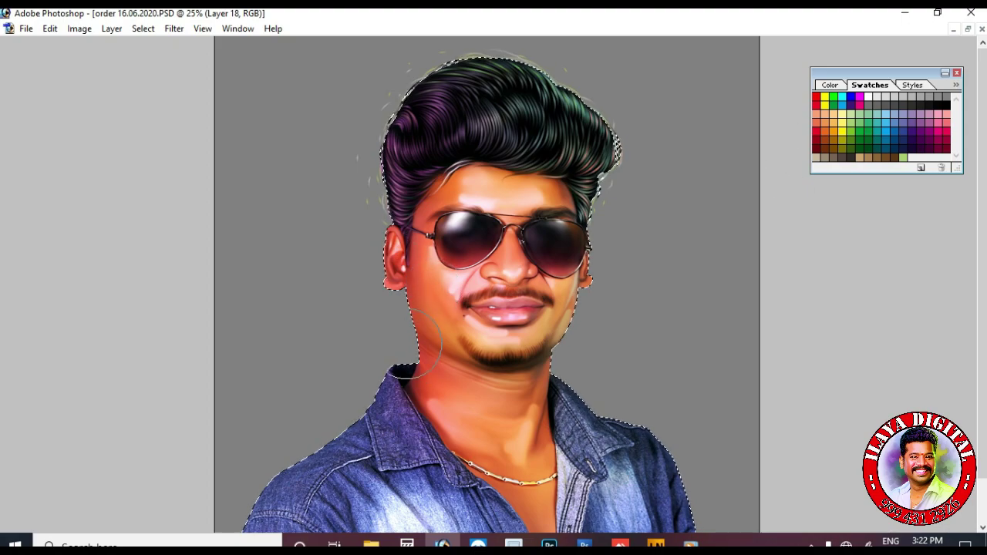
left_click_drag(462, 401, 432, 389)
left_click_drag(529, 112, 401, 131)
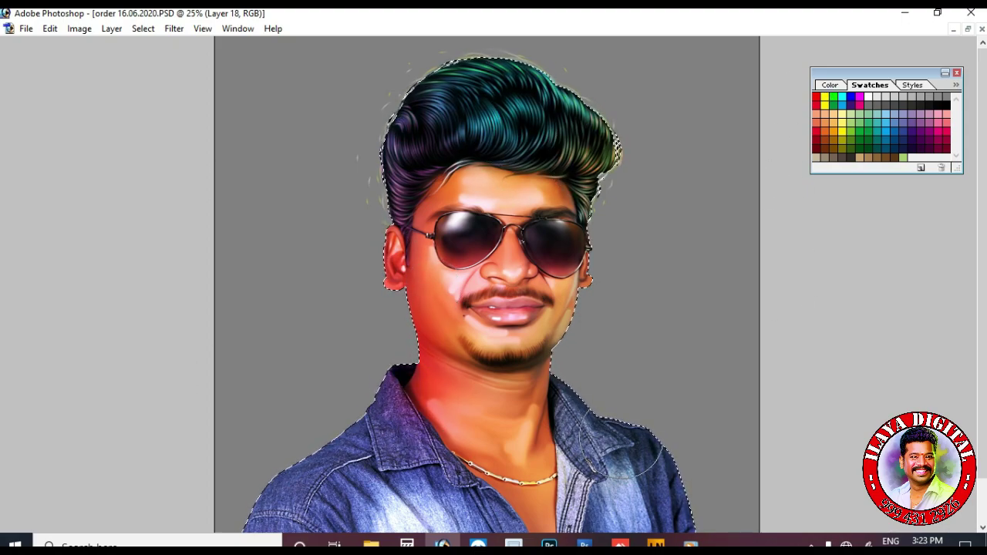
Tint the lips pink with an 80 px brush at 10% flow and lower the brush flow to 5%.
key("ctrl+plus")
key("Tab")
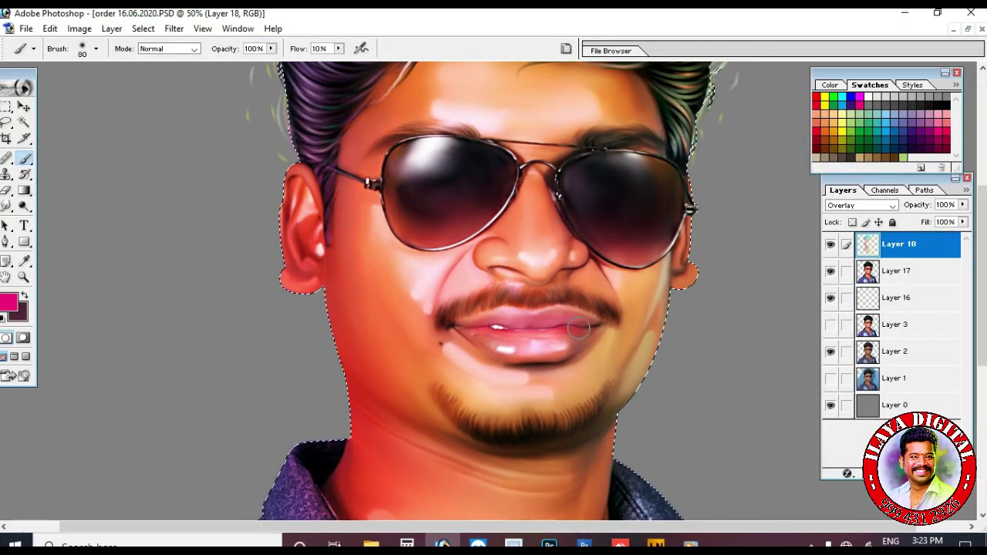
left_click_drag(579, 330, 513, 351)
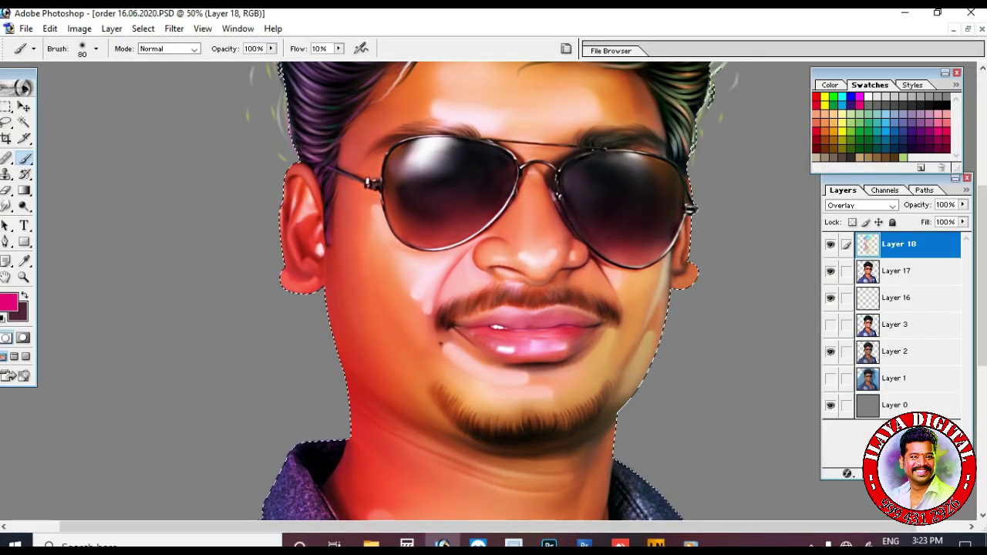
key("shift+0")
key("shift+5")
scroll(600, 260, "down", 5)
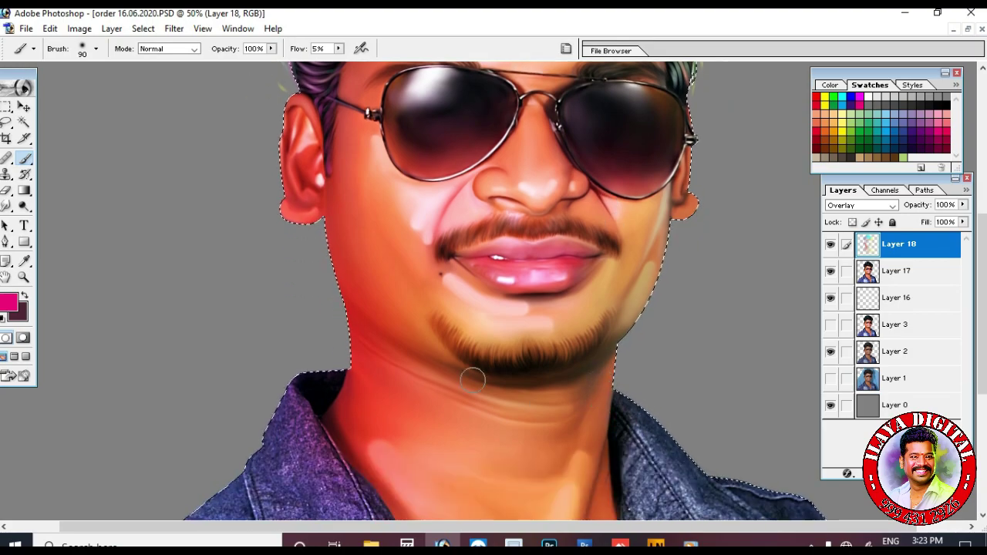
Merge the Overlay tint layer, Layer 18, with Layer 17 below it.
scroll(599, 260, "up", 8)
key("ctrl+minus")
key("ctrl+minus")
key("ctrl+minus")
key("bracketright")
key("ctrl+e")
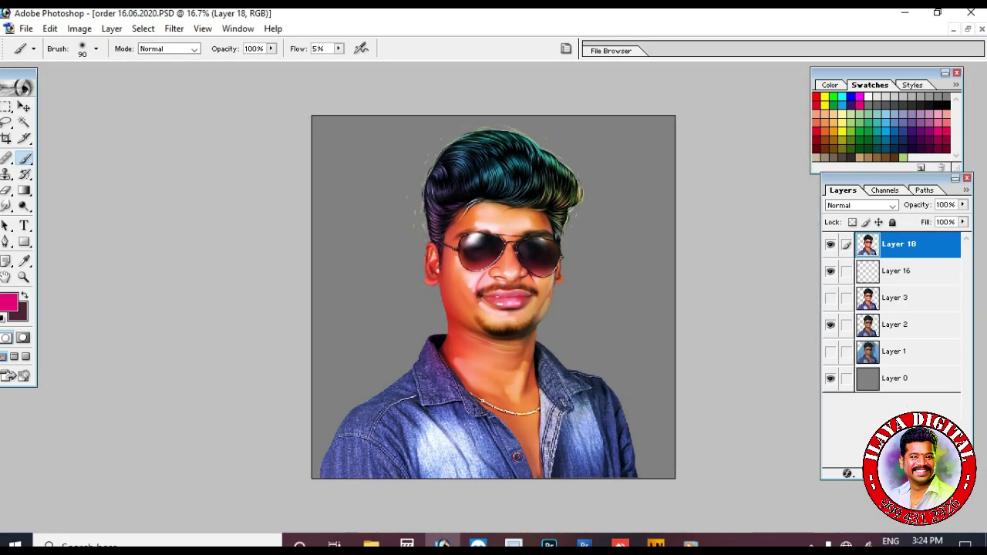
Open the image 002.jpg from the backround folder alongside the portrait document.
left_click(968, 29)
key("ctrl+o")
double_click(432, 131)
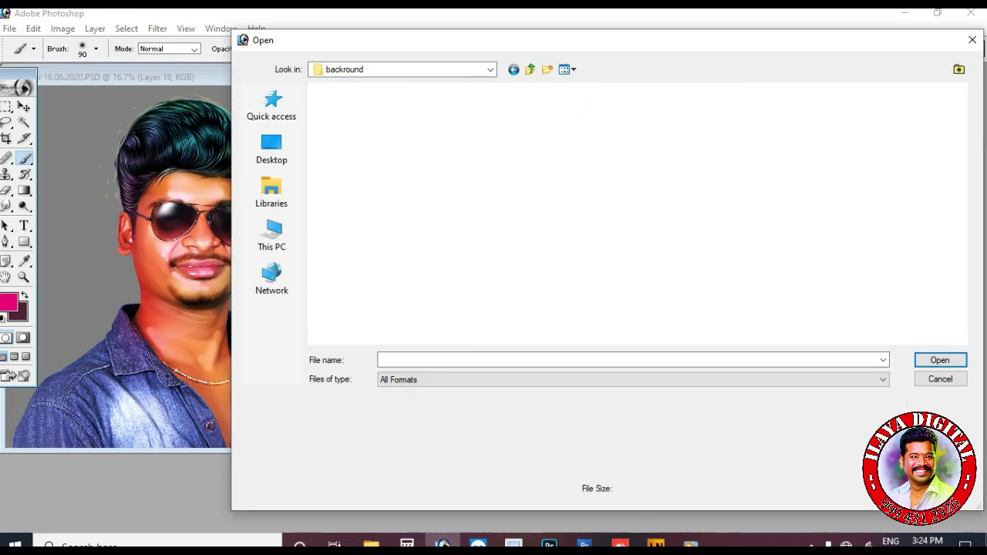
double_click(729, 239)
key("Return")
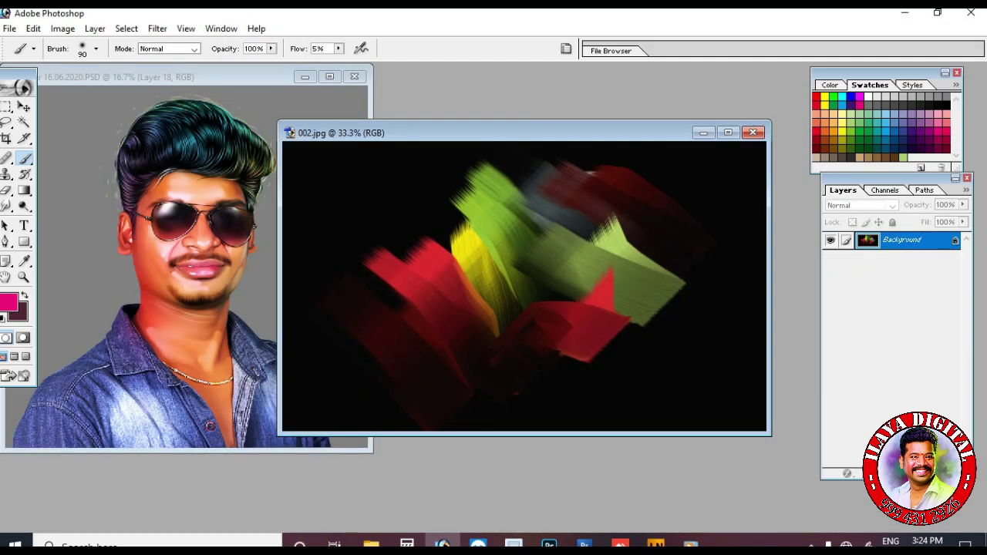
Copy the paint-stroke image into the portrait document, close 002.jpg and maximize the portrait document.
left_click_drag(525, 285, 182, 248)
key("ctrl+w")
left_click(330, 76)
Scale the pasted image on Layer 19 to 150.7% and stretch its height until it covers the whole canvas.
left_click_drag(504, 277, 432, 188)
key("ctrl+t")
left_click_drag(553, 261, 676, 335)
left_click_drag(494, 225, 494, 305)
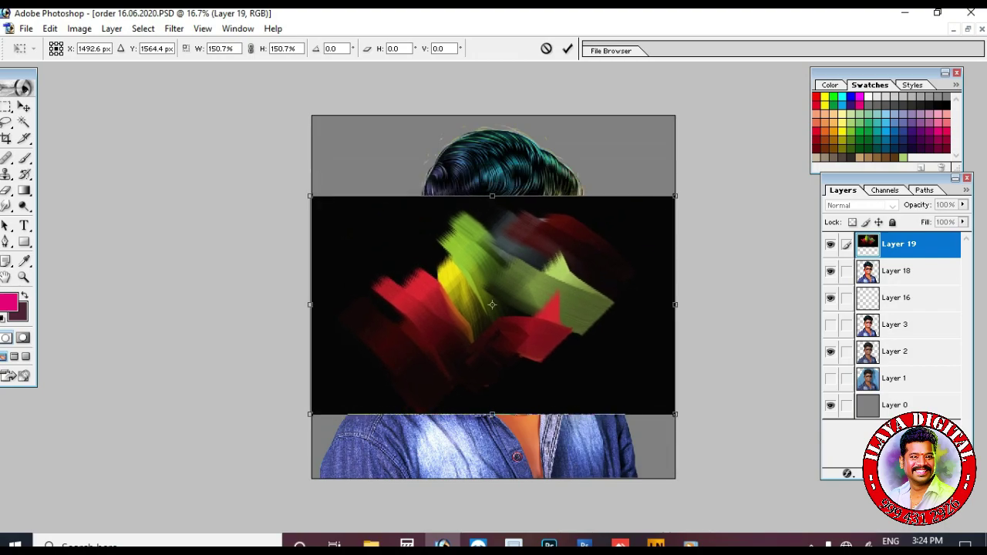
left_click_drag(492, 415, 492, 479)
key("Return")
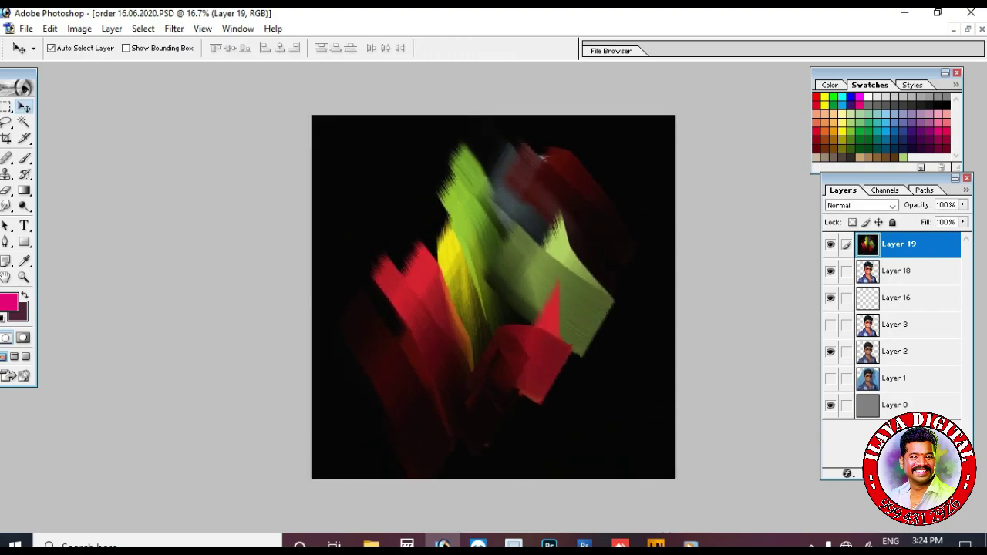
Move Layer 19 below Layer 2 so it forms the background behind the portrait.
key("ctrl+bracketleft")
key("ctrl+bracketleft")
key("ctrl+bracketleft")
key("ctrl+bracketleft")
Blur the background on Layer 19 with two strong Gaussian Blur passes to melt the paint strokes into soft glows.
left_click(173, 28)
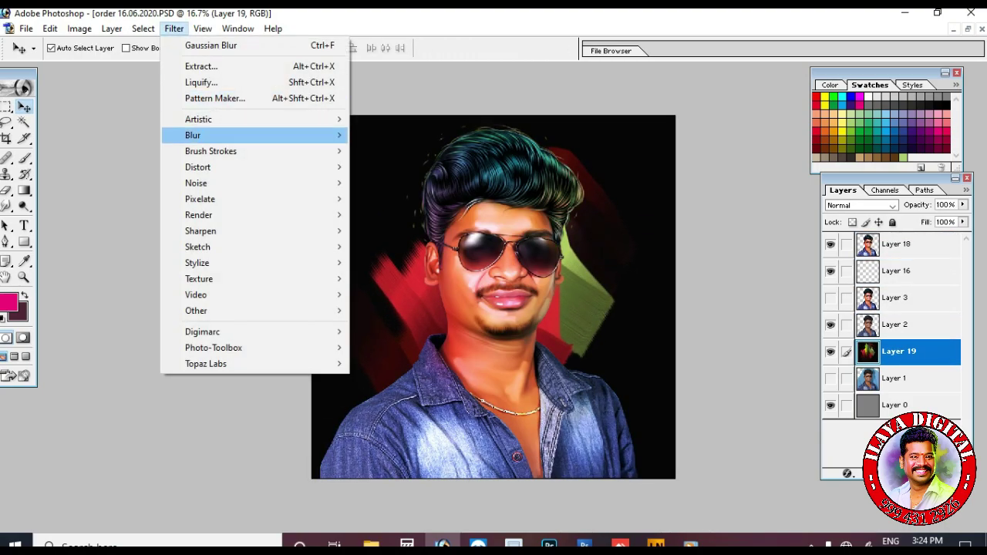
mouse_move(221, 134)
left_click(386, 166)
left_click_drag(730, 447, 814, 447)
left_click(887, 299)
left_click(888, 299)
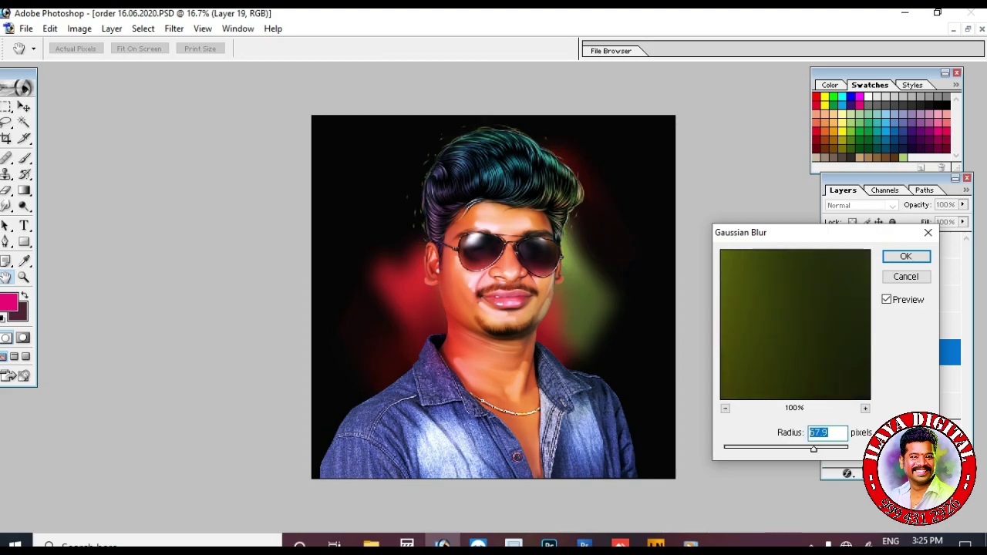
key("Return")
left_click(173, 28)
left_click(407, 165)
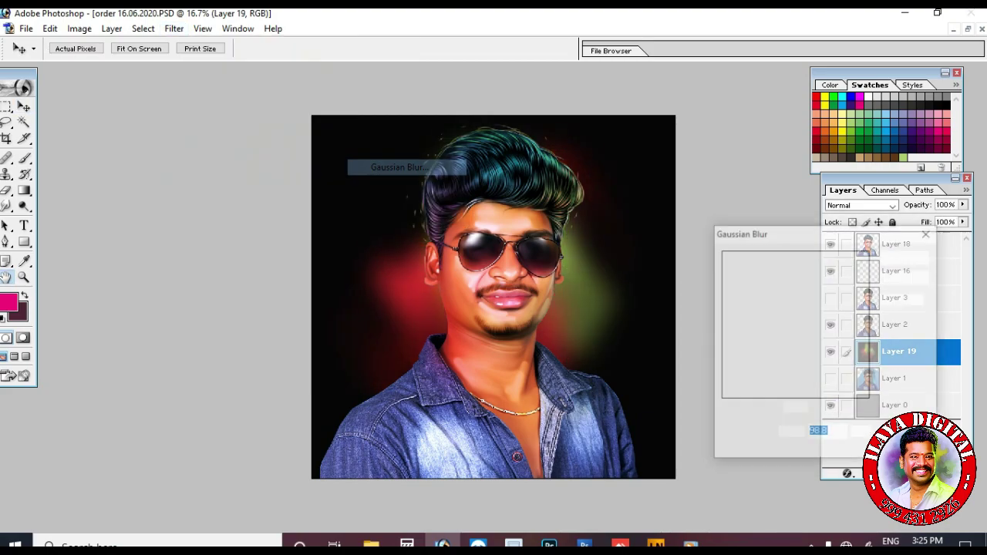
key("Return")
key("v")
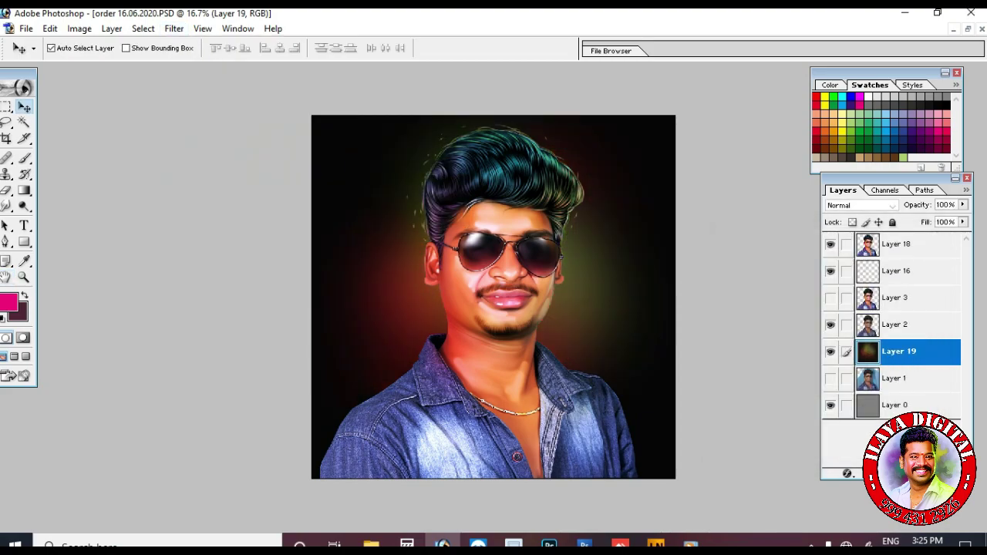
Shift the hue of the blurred background on Layer 19 to +45 with Hue/Saturation.
key("ctrl+u")
key("Down")
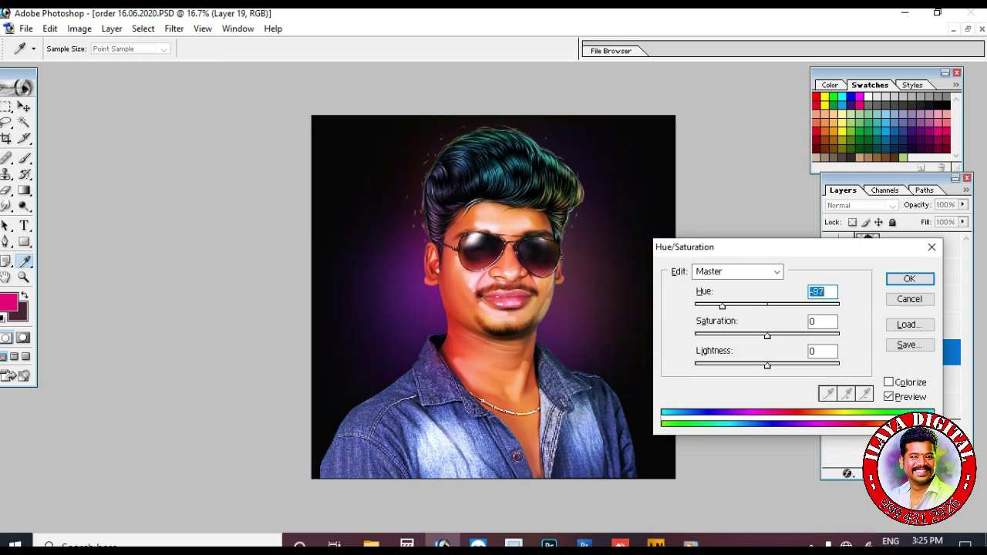
key("shift+Up")
key("shift+Up")
key("shift+Up")
key("shift+Up")
key("shift+Up")
key("shift+Up")
key("shift+Up")
key("shift+Up")
key("shift+Up")
key("shift+Up")
key("shift+Up")
key("shift+Up")
key("shift+Up")
key("shift+Up")
key("shift+Up")
key("shift+Up")
key("shift+Up")
key("shift+Up")
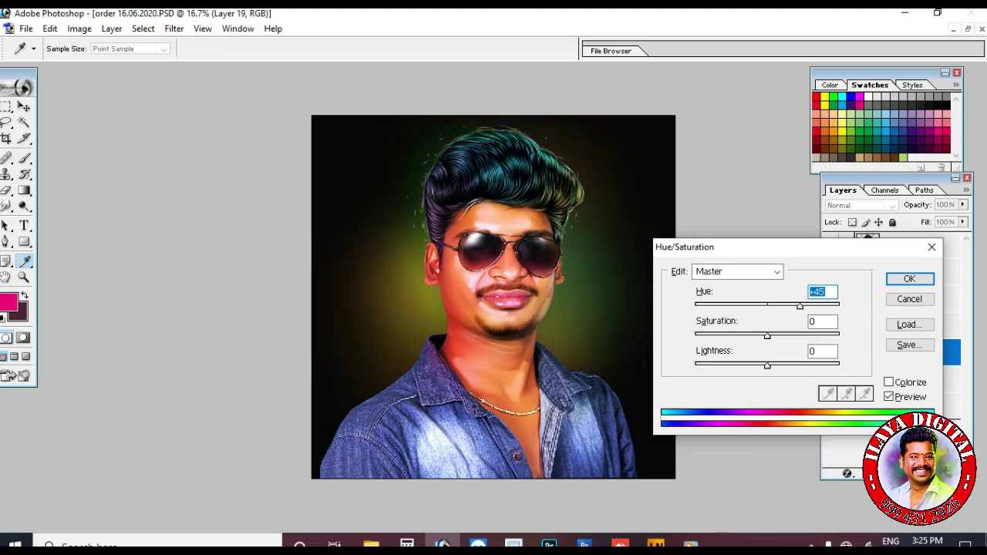
key("Return")
Create a new top layer, select the entire canvas and stroke the selection in white.
key("ctrl+shift+alt+n")
key("m")
key("ctrl+a")
right_click(458, 203)
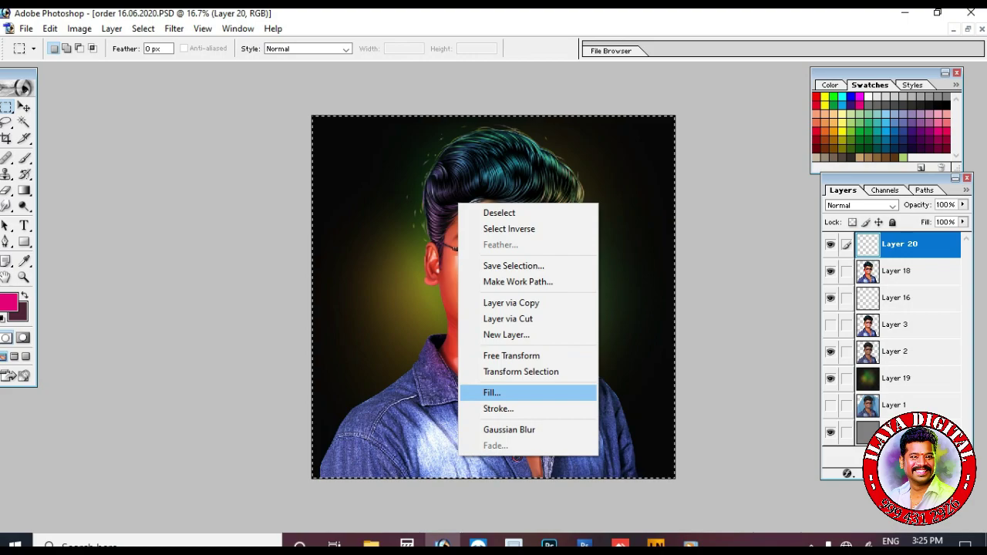
left_click(494, 408)
left_click(450, 236)
key("Return")
key("Return")
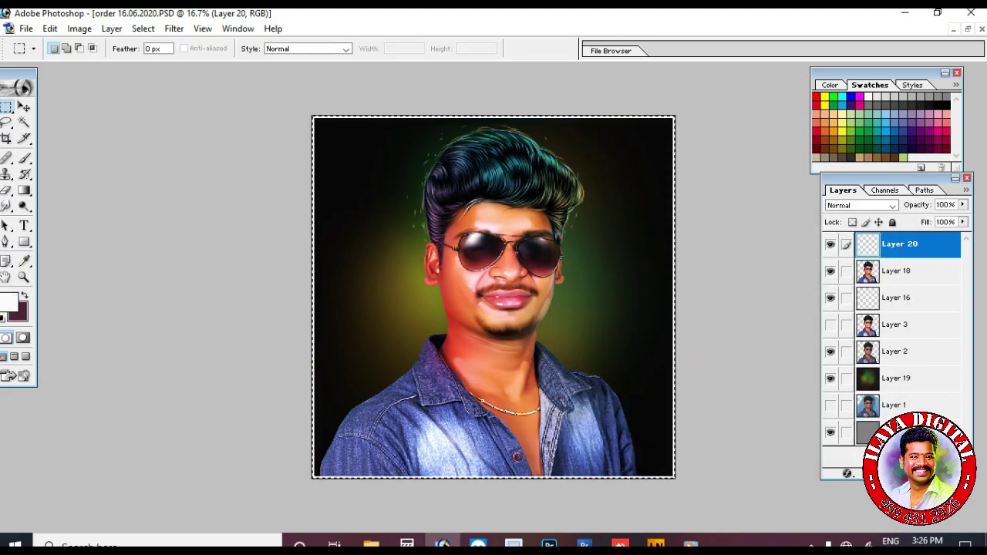
Stroke the canvas selection on Layer 20 with a wider white border and deselect.
right_click(444, 207)
left_click(483, 412)
key("Return")
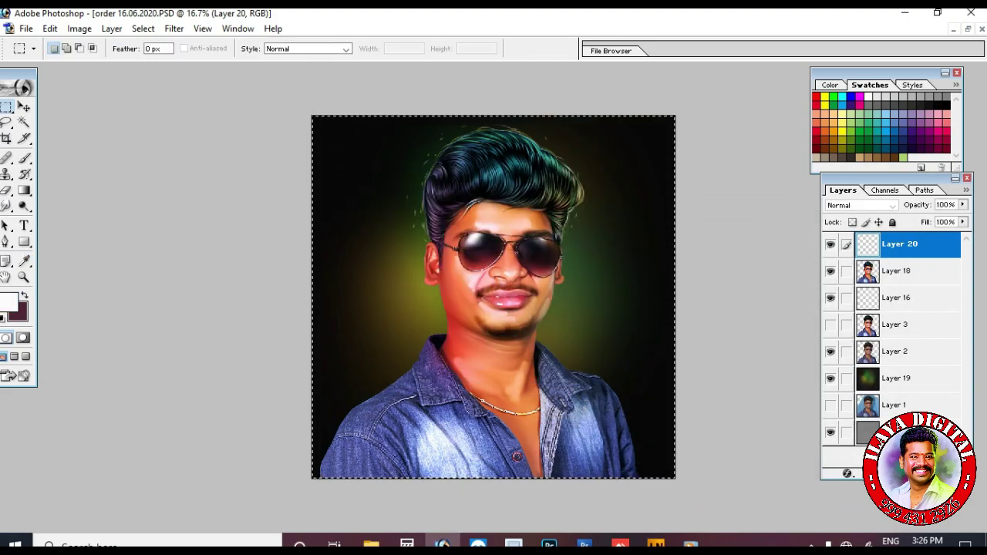
key("ctrl+d")
key("v")
Scale the white border on Layer 20 up slightly so its frame looks thinner at the canvas edges.
left_click(899, 271)
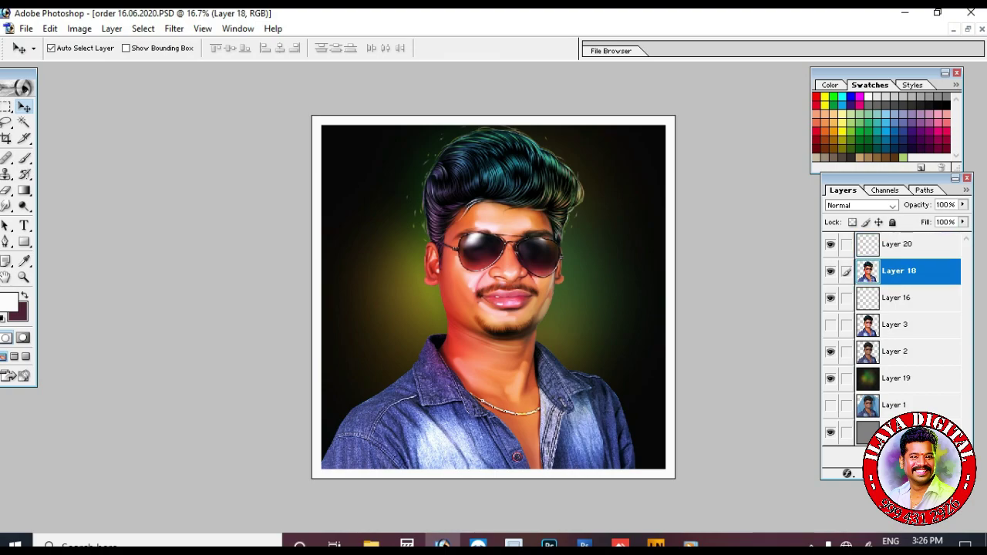
left_click(898, 243)
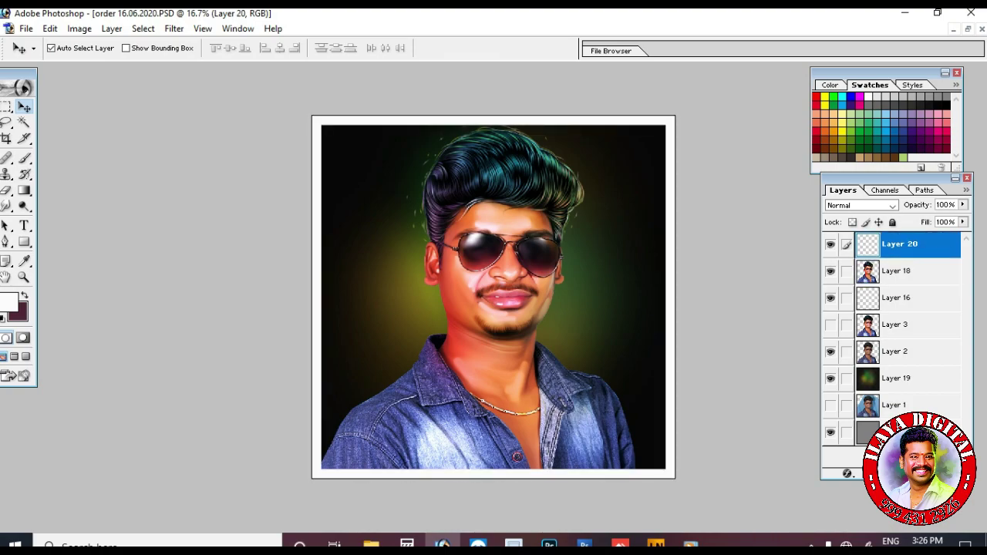
key("ctrl+t")
left_click_drag(676, 479, 679, 482)
key("Return")
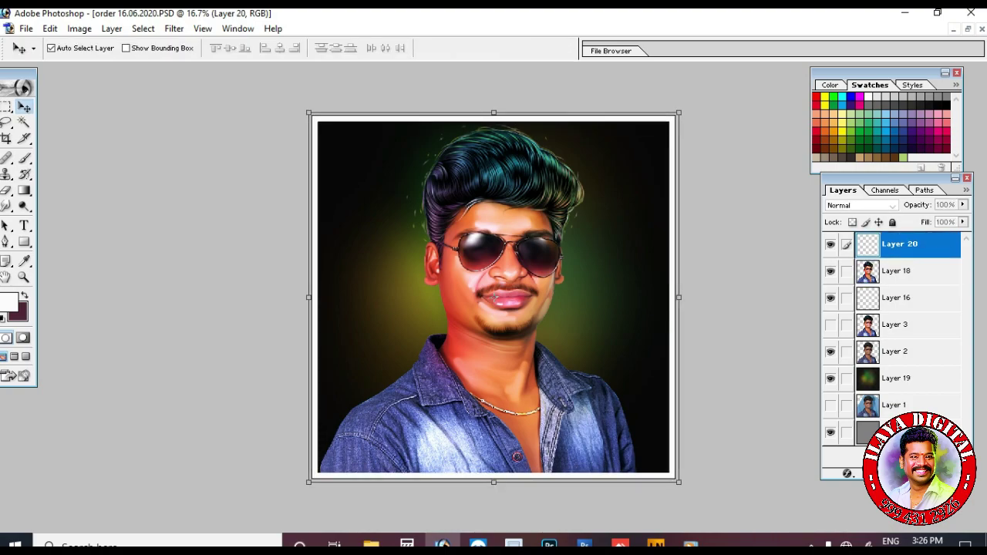
Create Layer 21 between the border and Layer 18, and smudge the denim on the shirt's left half and collar smooth at 30% strength.
key("ctrl+shift+alt+n")
key("z")
left_click_drag(301, 315, 638, 468)
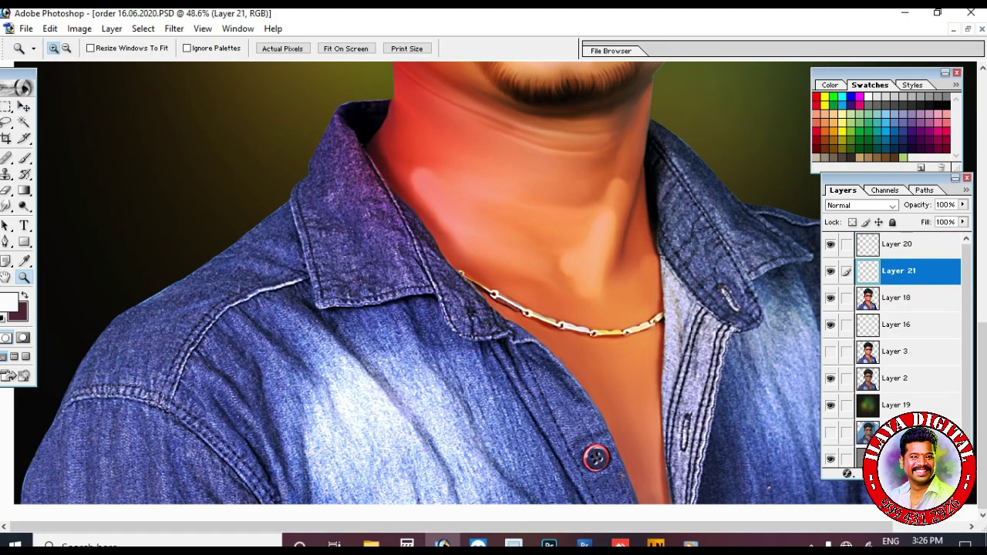
key("r")
key("bracketright")
key("bracketright")
mouse_move(324, 293)
left_mouse_down()
mouse_move(394, 293)
mouse_move(369, 209)
mouse_move(337, 287)
mouse_move(386, 263)
left_mouse_up()
key("bracketleft")
key("bracketleft")
key("bracketleft")
mouse_move(397, 212)
left_mouse_down()
mouse_move(496, 332)
mouse_move(465, 314)
mouse_move(518, 335)
left_mouse_up()
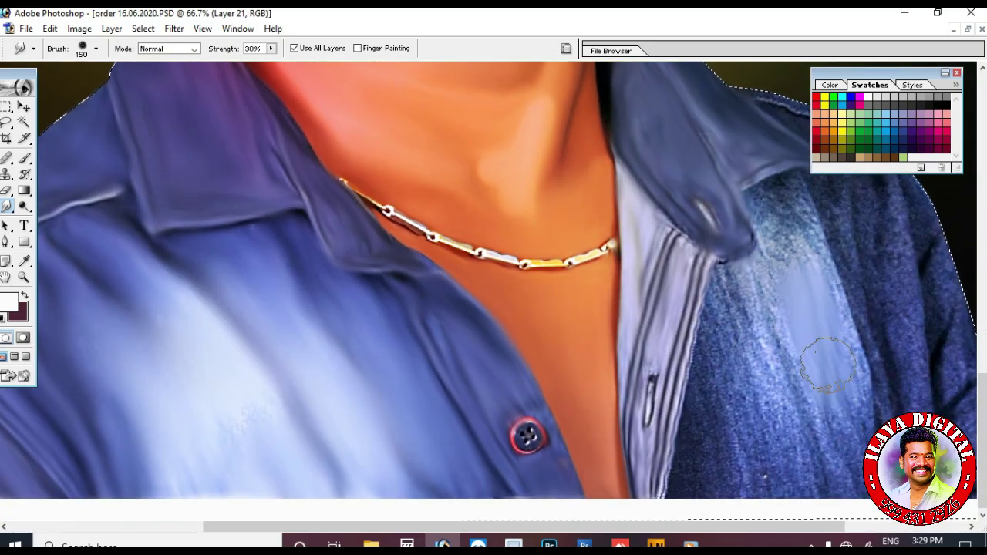
Smudge the shirt's right half smooth with 150 px and smaller brushes at 30% strength, and deselect.
mouse_move(828, 365)
left_mouse_down()
mouse_move(733, 324)
mouse_move(816, 496)
mouse_move(716, 392)
mouse_move(789, 202)
mouse_move(777, 386)
mouse_move(872, 417)
mouse_move(948, 324)
mouse_move(955, 255)
left_mouse_up()
key("bracketleft")
key("bracketleft")
scroll(875, 320, "up", 5)
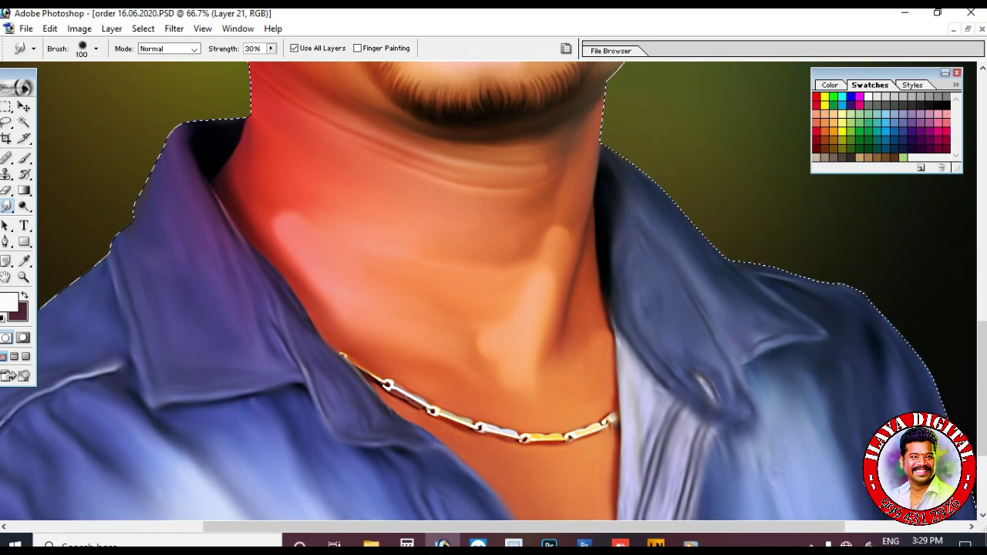
scroll(759, 414, "down", 3)
key("bracketright")
key("ctrl+minus")
key("ctrl+minus")
key("ctrl+minus")
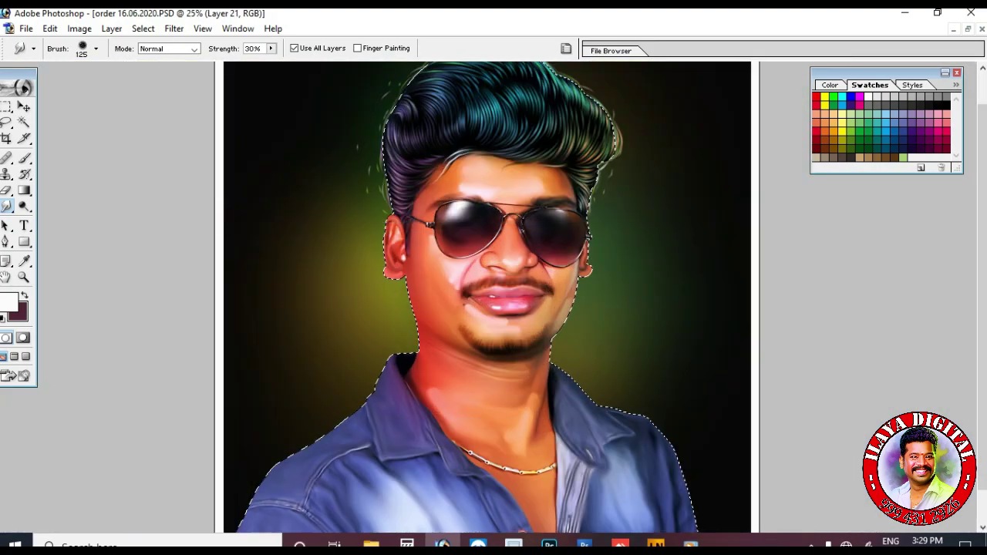
key("ctrl+minus")
key("ctrl+0")
key("ctrl+d")
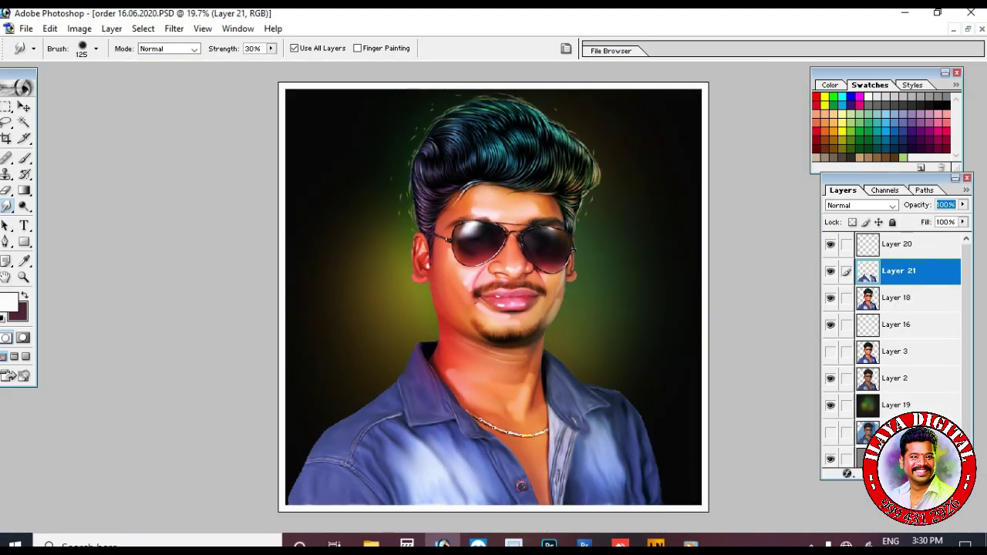
key("ctrl+u")
key("shift+Up")
key("shift+Up")
key("shift+Up")
key("shift+Up")
key("shift+Up")
key("shift+Up")
key("shift+Down")
key("shift+Down")
key("shift+Down")
key("shift+Down")
key("shift+Down")
key("shift+Down")
key("shift+Down")
key("shift+Down")
key("shift+Down")
key("shift+Down")
key("shift+Down")
key("shift+Down")
key("shift+Down")
key("shift+Down")
key("shift+Down")
key("shift+Up")
key("shift+Up")
key("shift+Up")
key("shift+Up")
key("shift+Up")
key("shift+Up")
key("shift+Up")
key("shift+Up")
key("Escape")
Merge the smudged shirt on Layer 21 with Layer 18 and create Layer 22 above it for the moustache.
key("r")
key("ctrl+e")
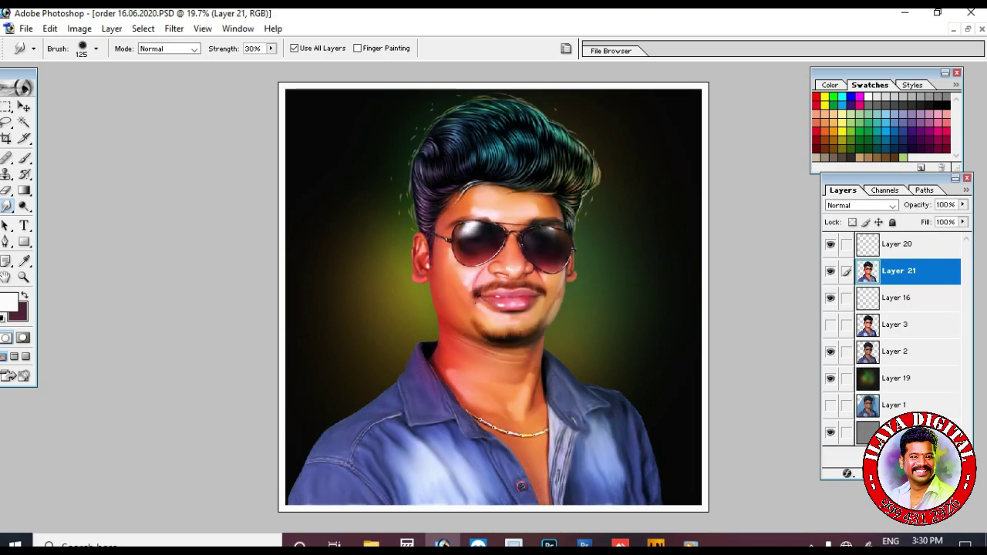
key("ctrl+shift+alt+n")
key("z")
left_click_drag(421, 254, 631, 364)
key("ctrl+plus")
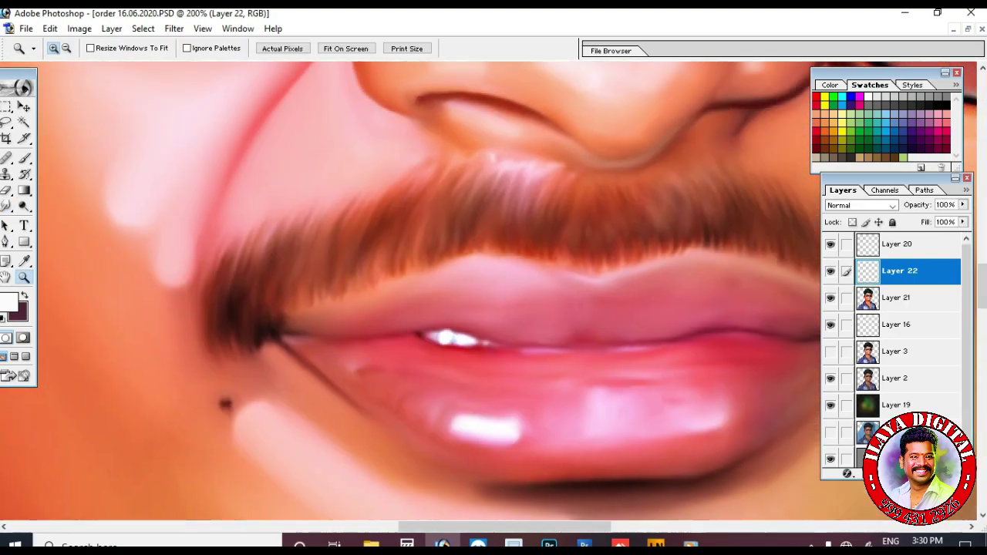
Draw curved pen paths along the moustache hairs and stroke them in teal on Layer 22 at 65% opacity and 55% flow.
key("p")
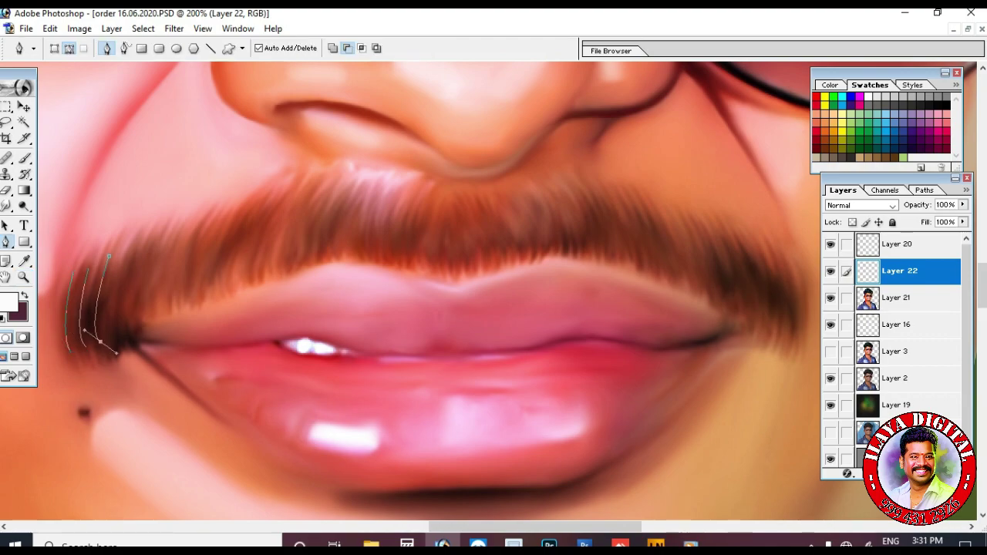
left_click(159, 331, "ctrl")
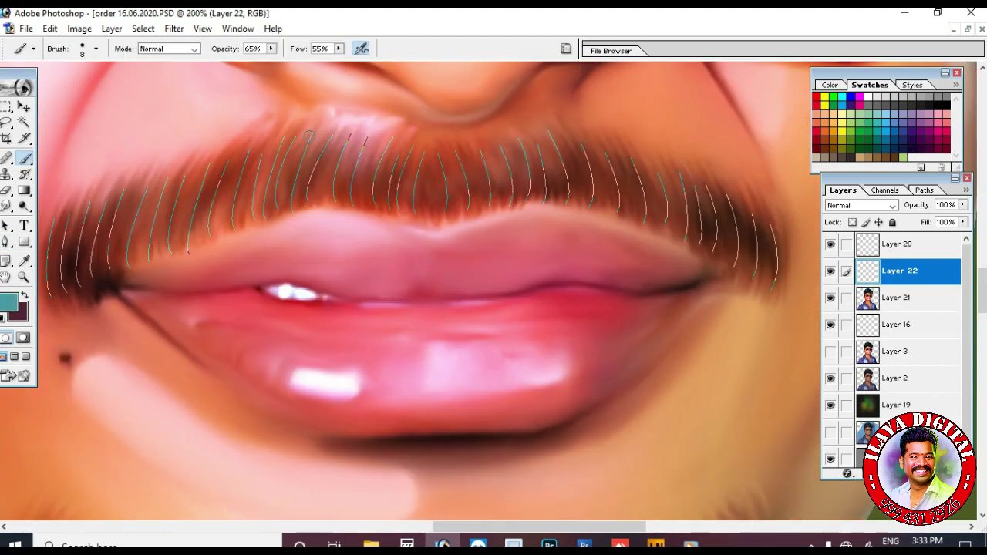
key("p")
key("Return")
key("ctrl+minus")
key("ctrl+minus")
key("ctrl+minus")
key("ctrl+plus")
key("ctrl+plus")
key("ctrl+plus")
key("b")
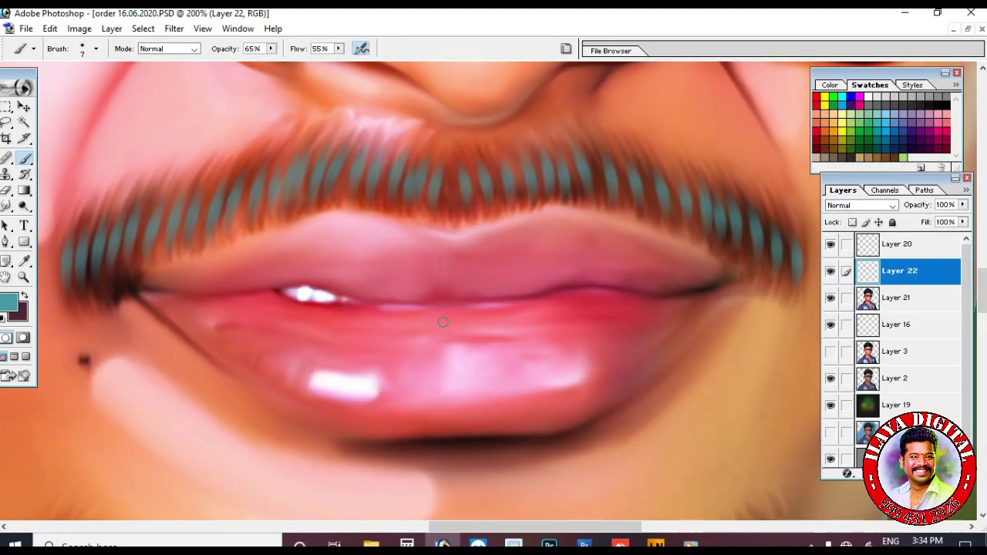
Undo the thick teal strokes along the moustache paths on Layer 22 and hide the color swatches.
key("p")
right_click(501, 275)
left_click(587, 376)
key("ctrl+minus")
key("ctrl+minus")
key("ctrl+plus")
key("ctrl+plus")
key("ctrl+plus")
key("b")
key("p")
right_click(474, 314)
left_click(540, 413)
key("F6")
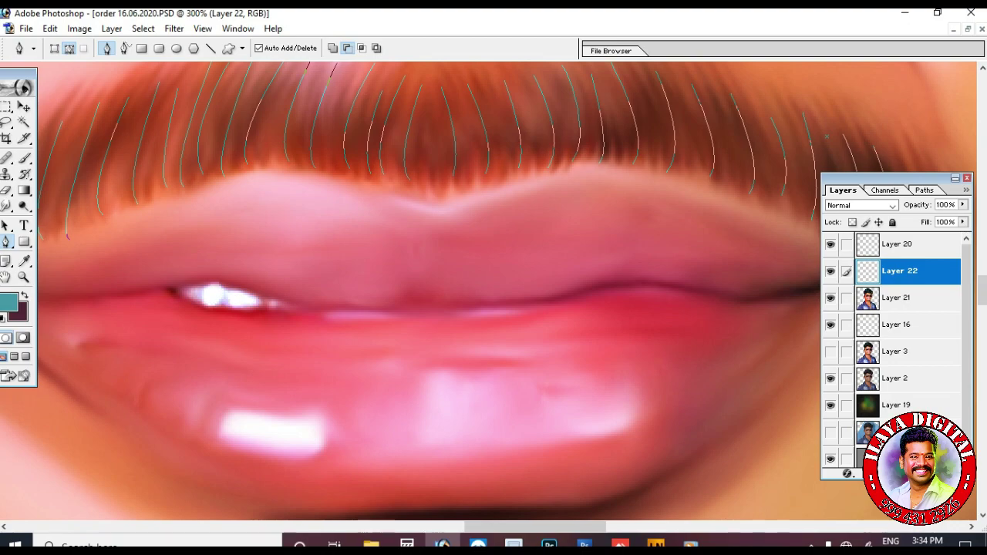
Stroke the moustache paths again in teal on Layer 22 with a thinner brush, and delete the paths.
left_click_drag(887, 178, 887, 344)
right_click(616, 219)
left_click(664, 315)
key("Return")
key("ctrl+minus")
key("ctrl+minus")
key("ctrl+minus")
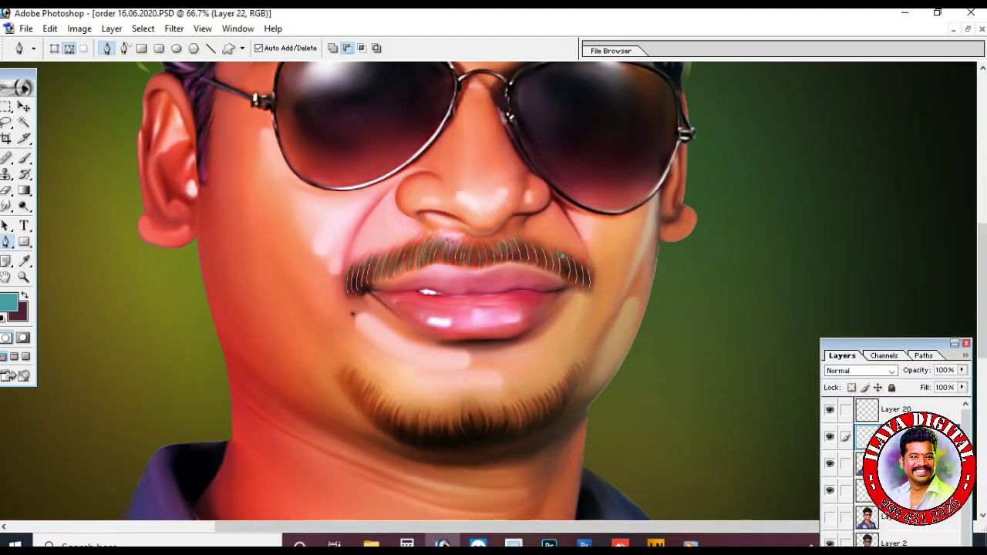
key("b")
key("p")
right_click(595, 326)
left_click(617, 425)
key("Return")
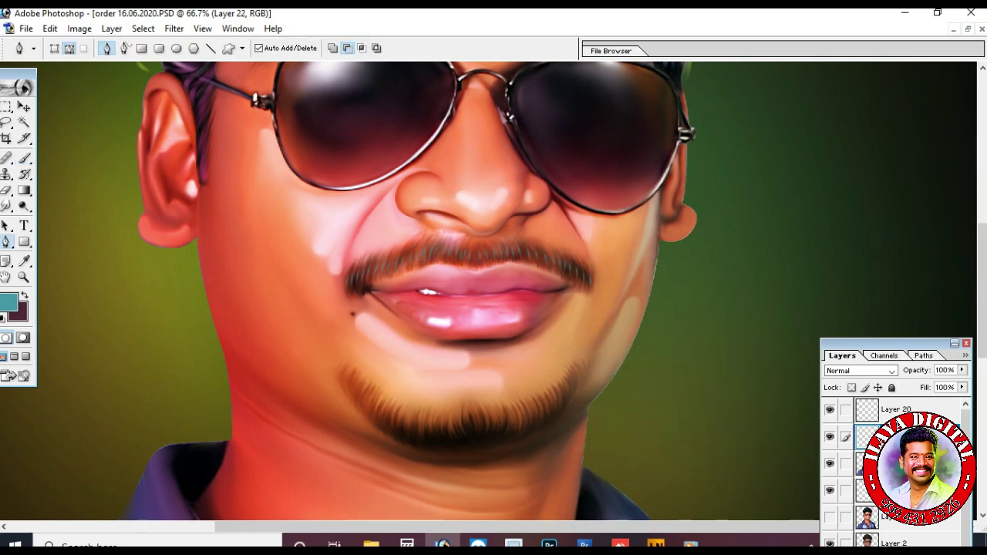
Adjust the color of the teal moustache hairs on Layer 22 with Hue/Saturation.
key("ctrl+plus")
key("ctrl+plus")
key("ctrl+plus")
key("ctrl+u")
key("Down")
key("Down")
key("Down")
key("Down")
key("Down")
key("Down")
key("Down")
key("Down")
key("Down")
key("Down")
key("Return")
Duplicate Layer 22 and shift the copied moustache hairs slightly to the left with Free Transform.
key("ctrl+j")
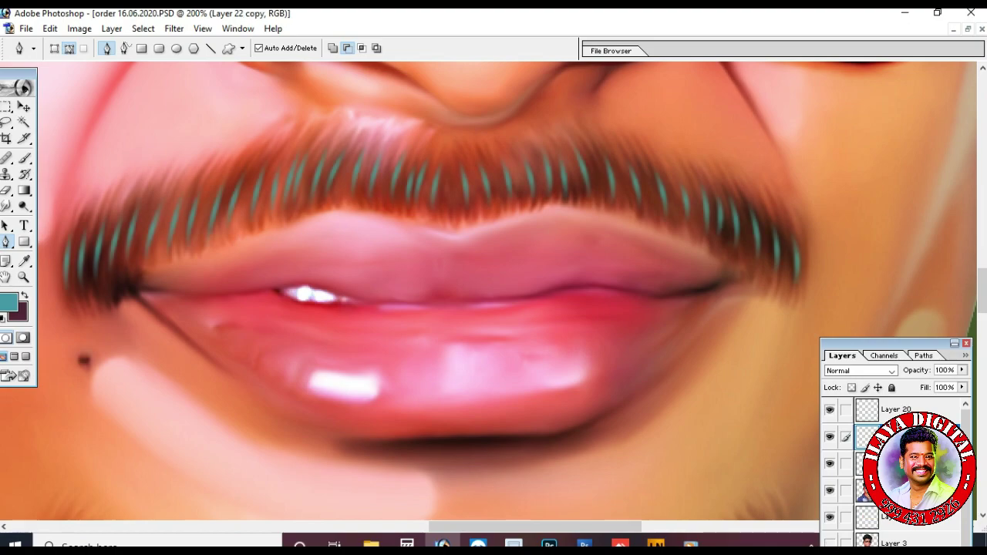
key("ctrl+t")
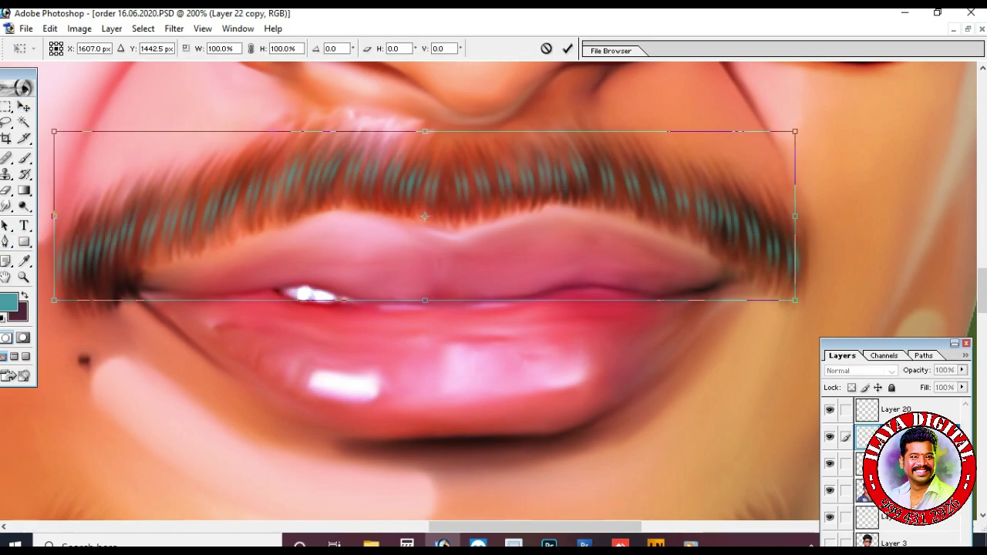
key("Return")
key("v")
Darken the copied moustache hairs with Hue/Saturation and merge Layer 22 copy with Layer 22.
key("ctrl+u")
key("Return")
key("ctrl+minus")
key("ctrl+minus")
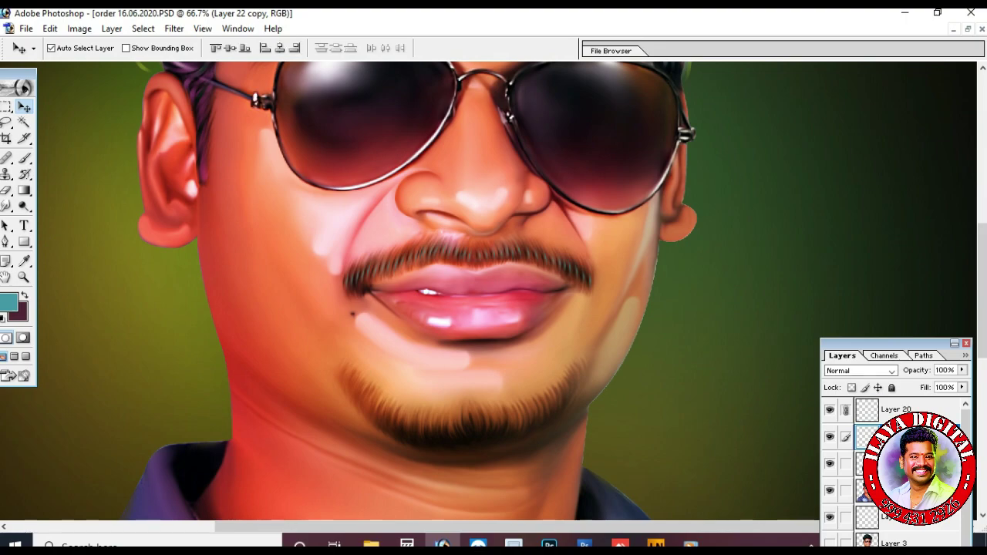
left_click(847, 464)
key("ctrl+e")
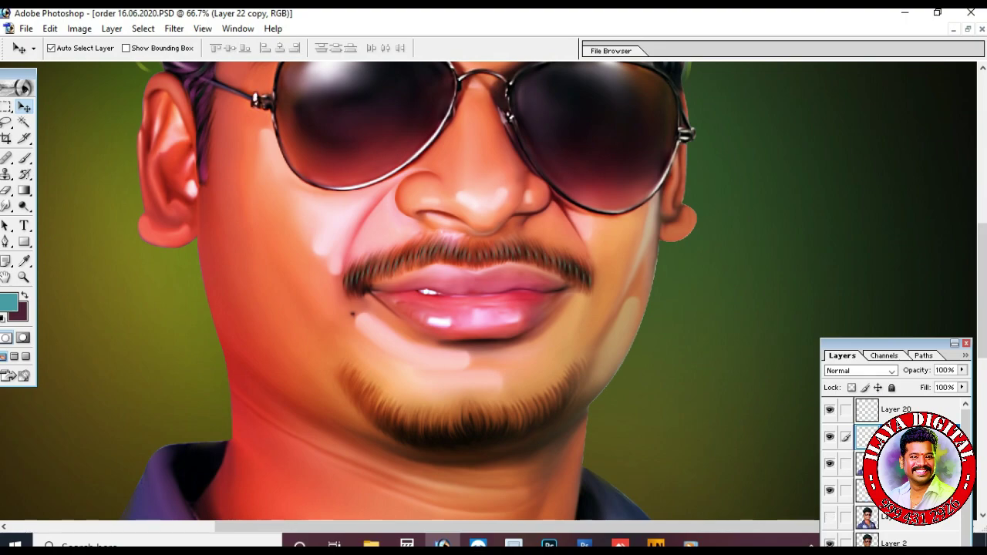
Lower the opacity of the merged moustache hair layer, Layer 22 copy, to 68%.
key("ctrl+plus")
key("ctrl+plus")
left_click_drag(962, 371, 932, 384)
key("ctrl+0")
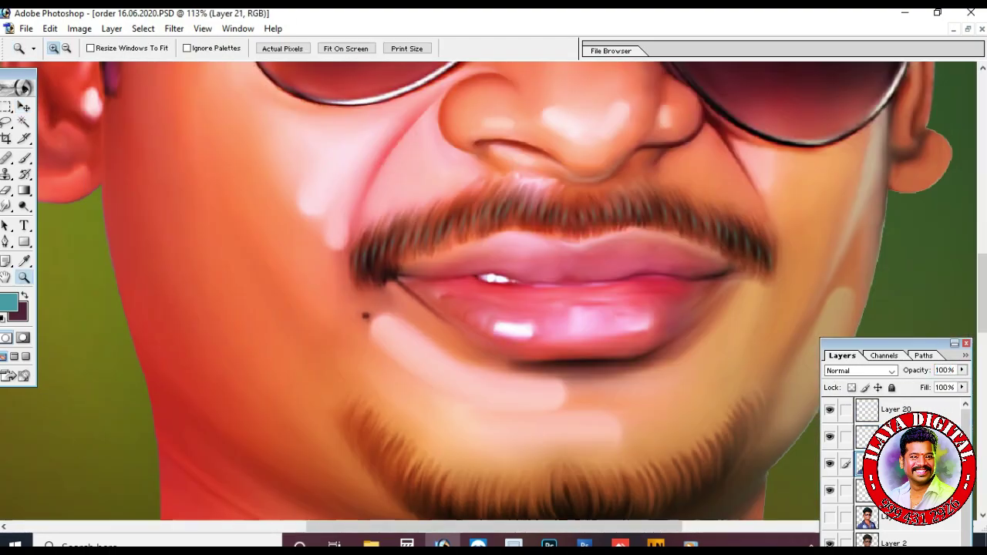
Create Layer 22 above Layer 22 copy, draw curved pen paths along the chin beard hairs, and stroke them in teal.
scroll(494, 293, "down", 3)
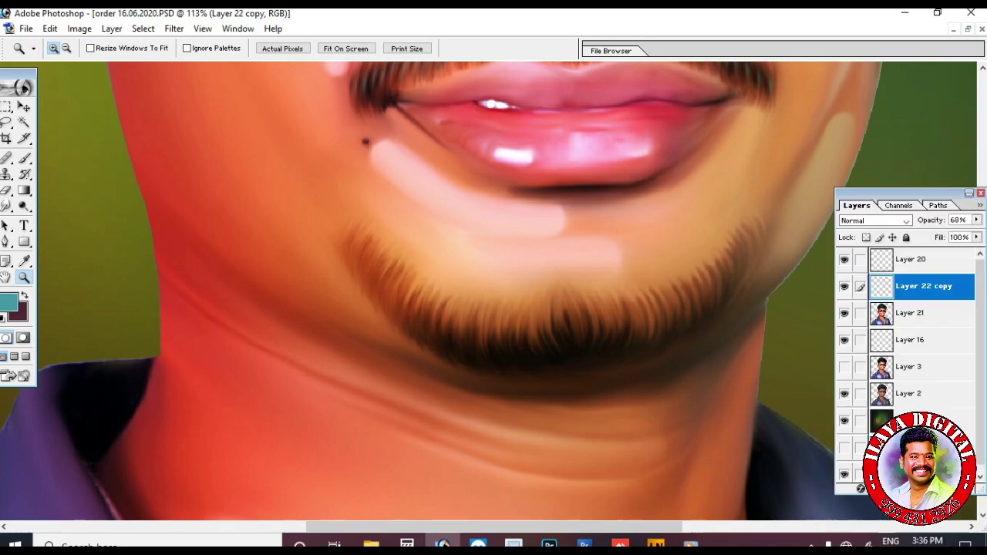
key("ctrl+shift+alt+n")
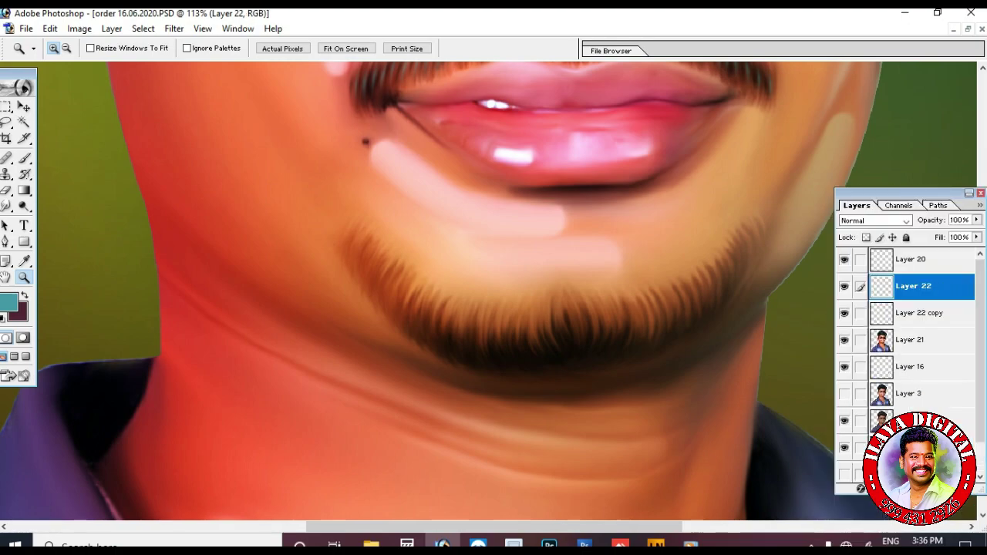
key("p")
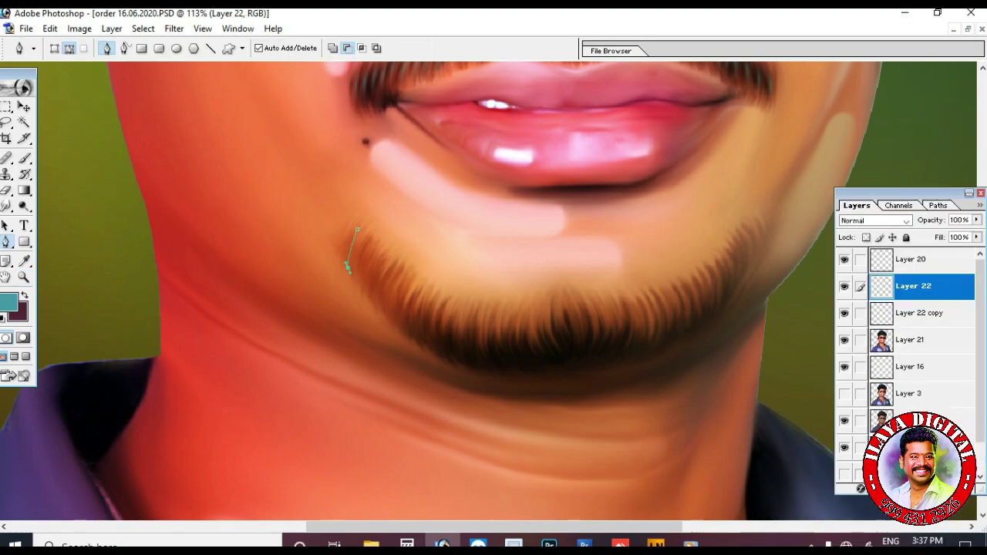
left_click(429, 314)
left_click_drag(436, 351, 461, 330)
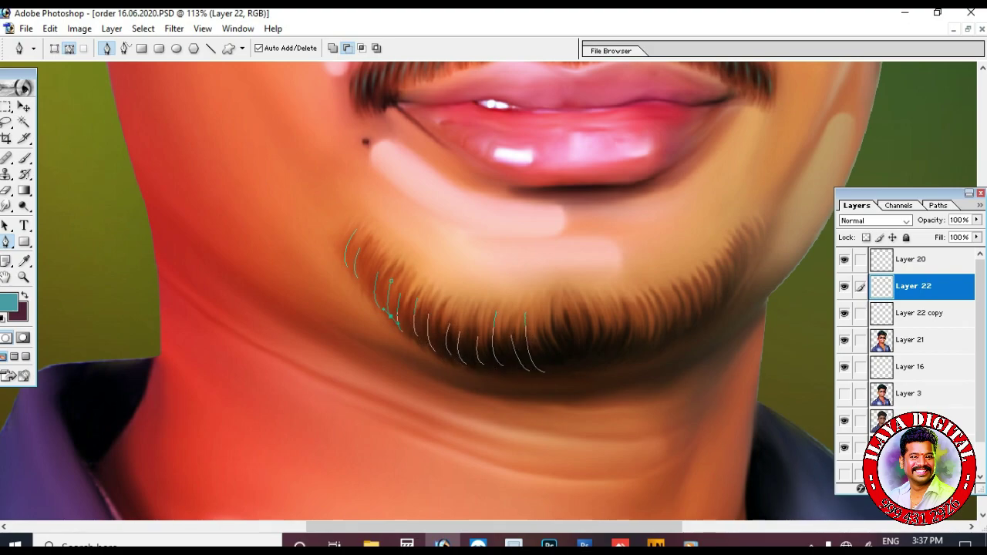
left_click(543, 331)
left_click_drag(548, 372, 571, 356)
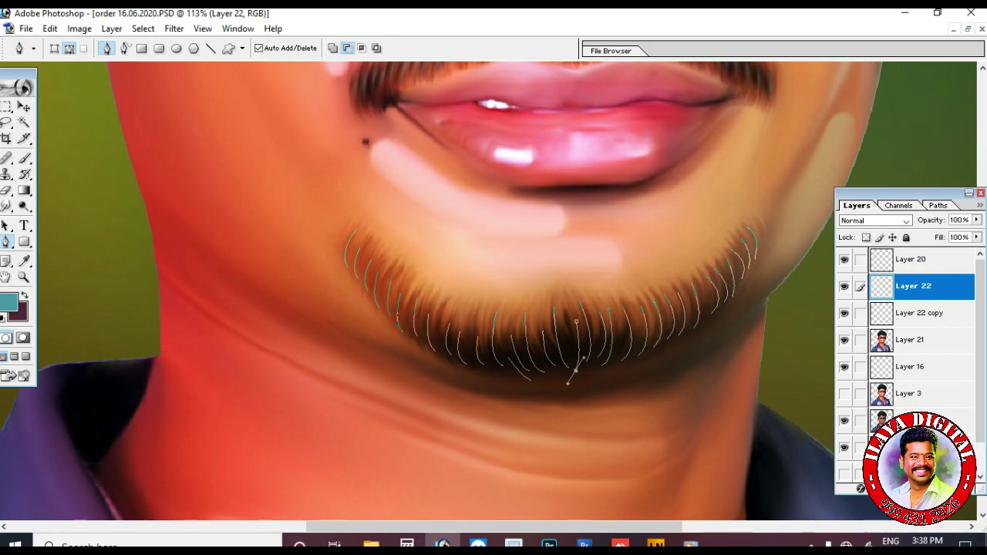
right_click(398, 237)
left_click(452, 334)
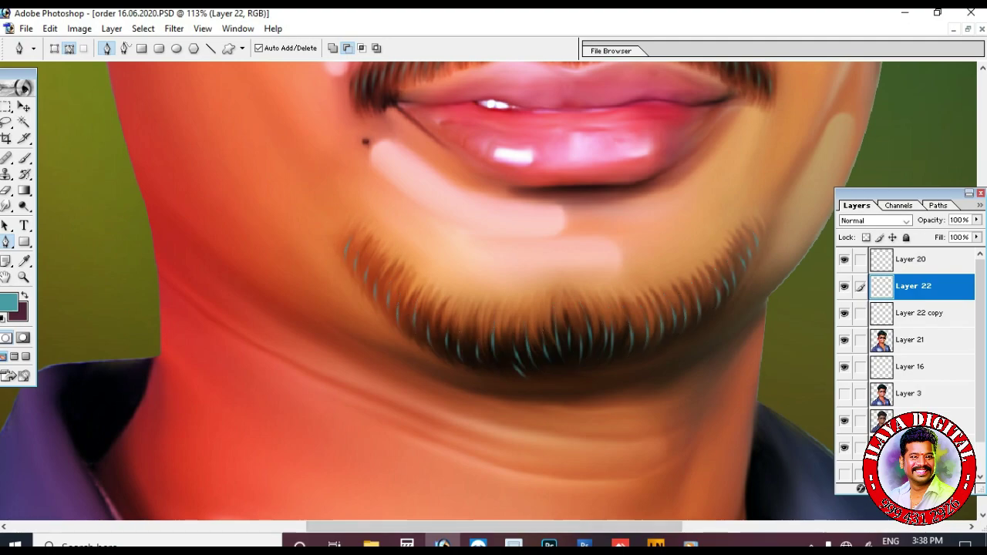
Duplicate the beard hair layer and shift the copy slightly to the left with Free Transform.
key("ctrl+j")
key("v")
key("ctrl+t")
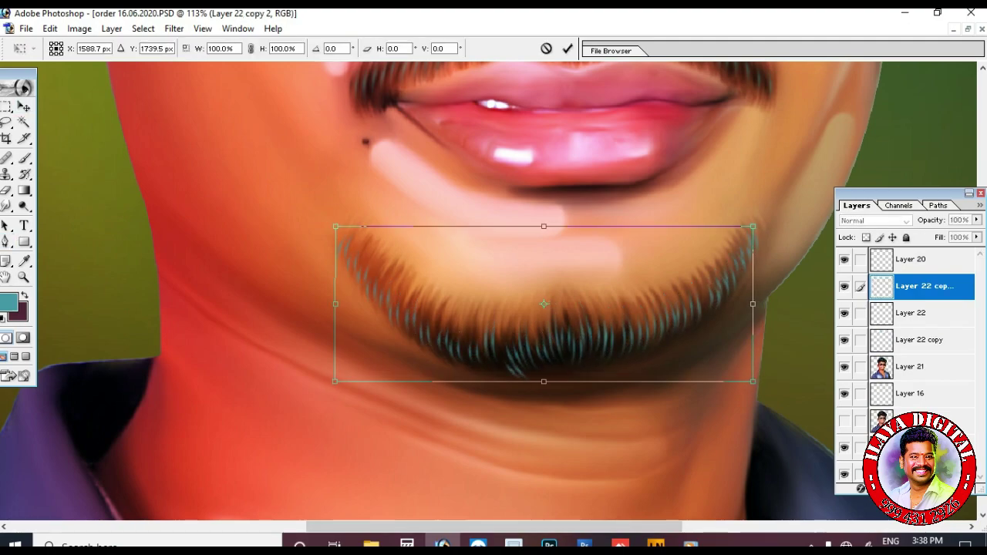
key("Return")
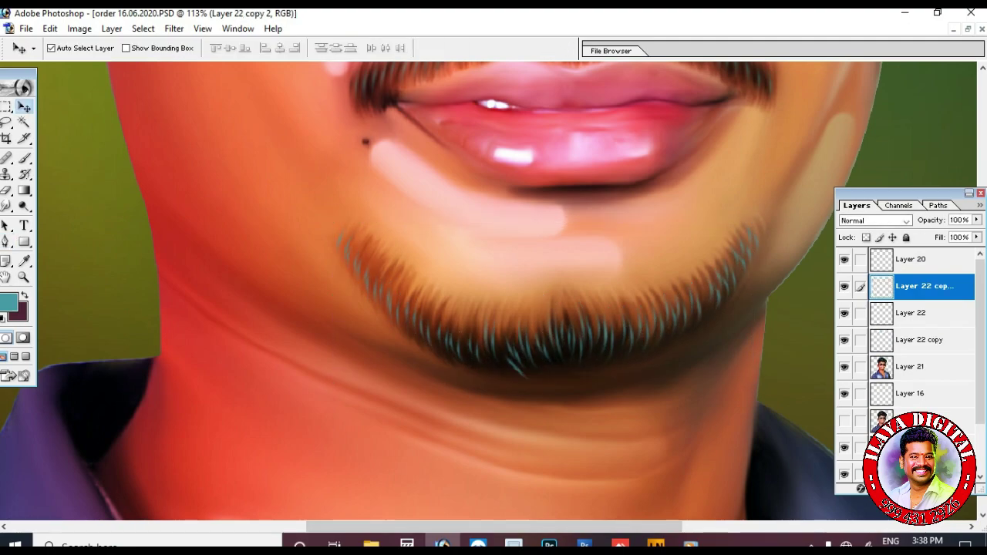
Turn the copied beard hairs black with Hue/Saturation at lightness -100, and merge the copy with Layer 22.
key("ctrl+u")
key("Tab")
key("Tab")
type("-100")
key("Return")
key("ctrl+e")
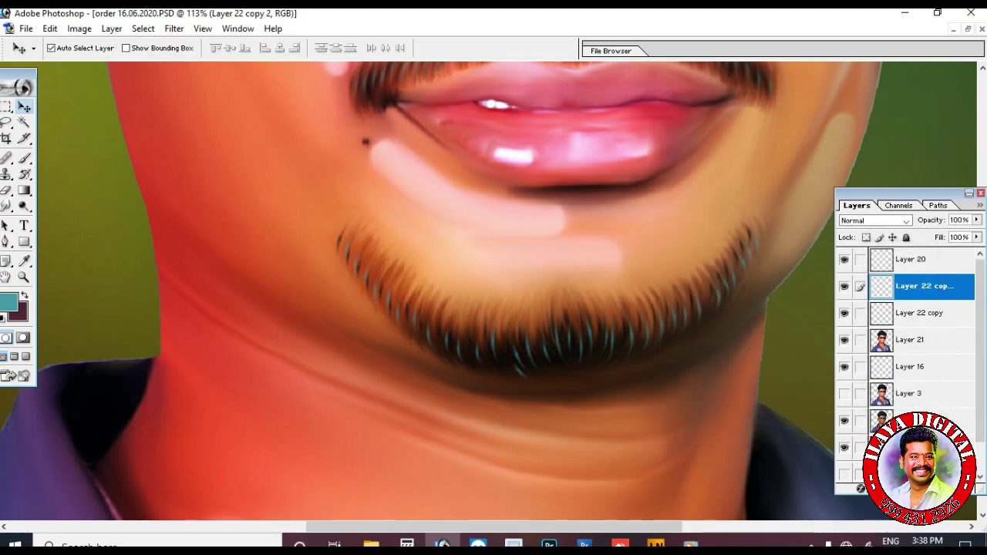
Set the merged beard hair layer, Layer 22 copy 2, to 77% fill and 66% opacity.
key("shift+7")
key("shift+7")
key("6")
key("6")
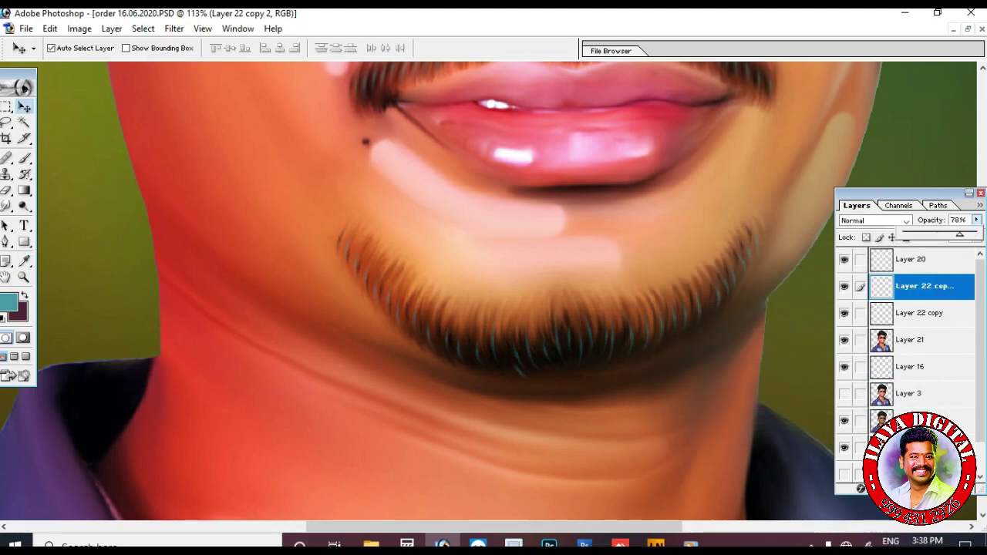
Link the beard hair layer with Layer 22 copy and merge the two hair layers.
left_click(860, 312)
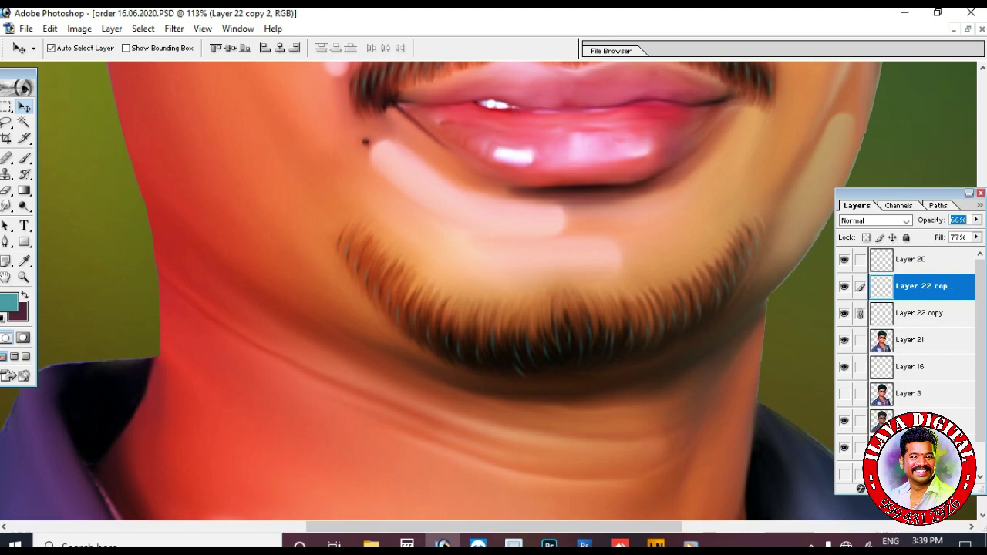
key("ctrl+e")
key("ctrl+minus")
key("ctrl+minus")
key("ctrl+minus")
key("ctrl+minus")
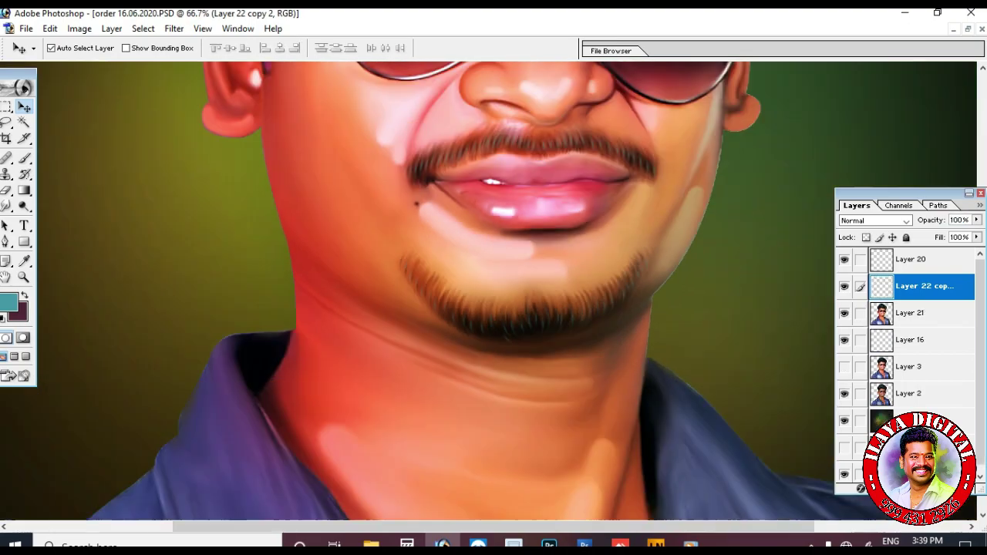
Create Layer 22 above Layer 21 and draw short curved pen paths just beneath the lower lip.
key("alt+bracketleft")
key("ctrl+minus")
key("ctrl+minus")
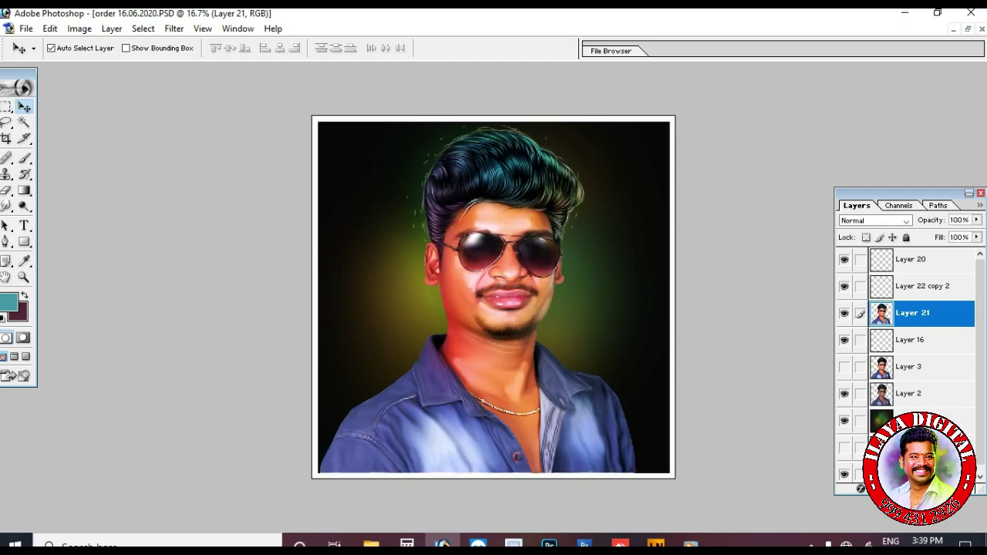
key("ctrl+alt+shift+n")
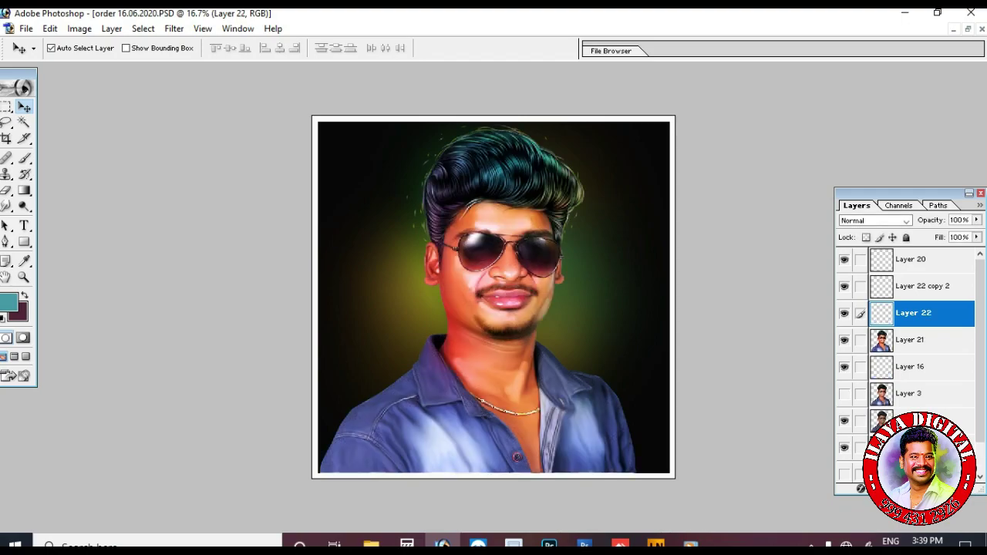
key("z")
key("ctrl+alt+0")
key("ctrl+plus")
key("ctrl+plus")
scroll(489, 297, "up", 1)
key("p")
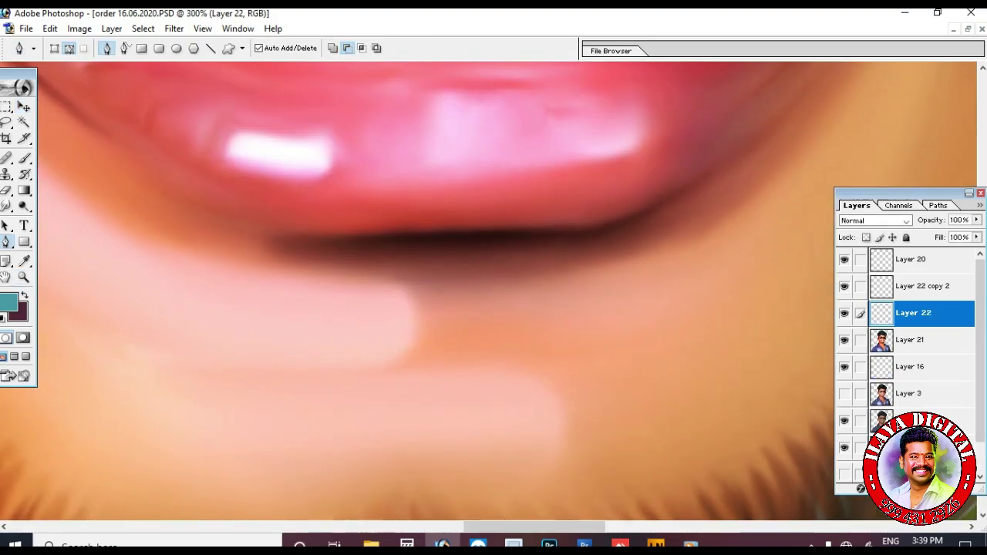
left_click_drag(453, 323, 471, 328)
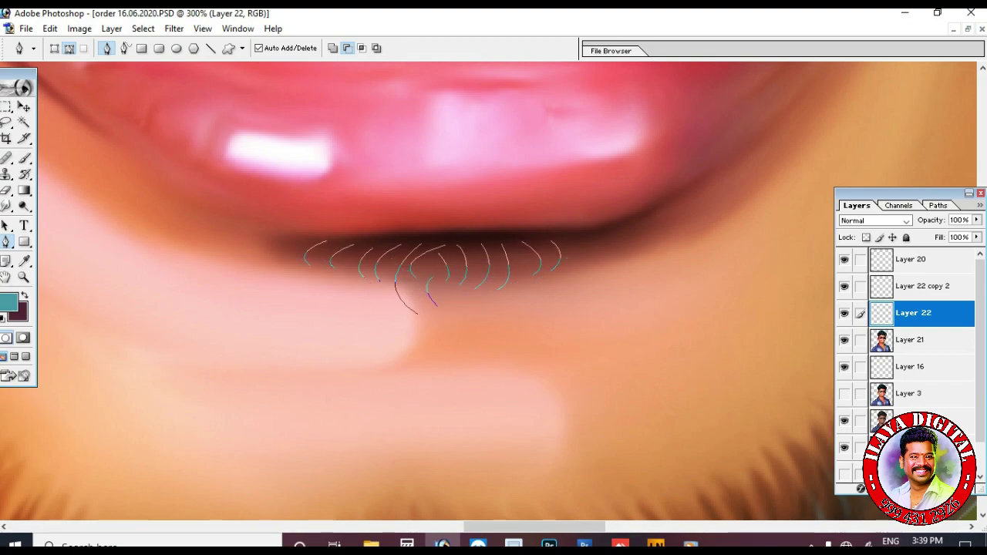
Pick a dark grey foreground color and stroke the short hair paths beneath the lower lip.
left_click(8, 302)
left_click(872, 249)
right_click(635, 319)
left_click(694, 416)
Draw curved pen paths along the hairs of both eyebrows above the sunglasses.
key("ctrl+minus")
key("ctrl+minus")
key("ctrl+minus")
key("ctrl+minus")
key("ctrl+minus")
key("z")
left_click_drag(353, 88, 663, 287)
key("p")
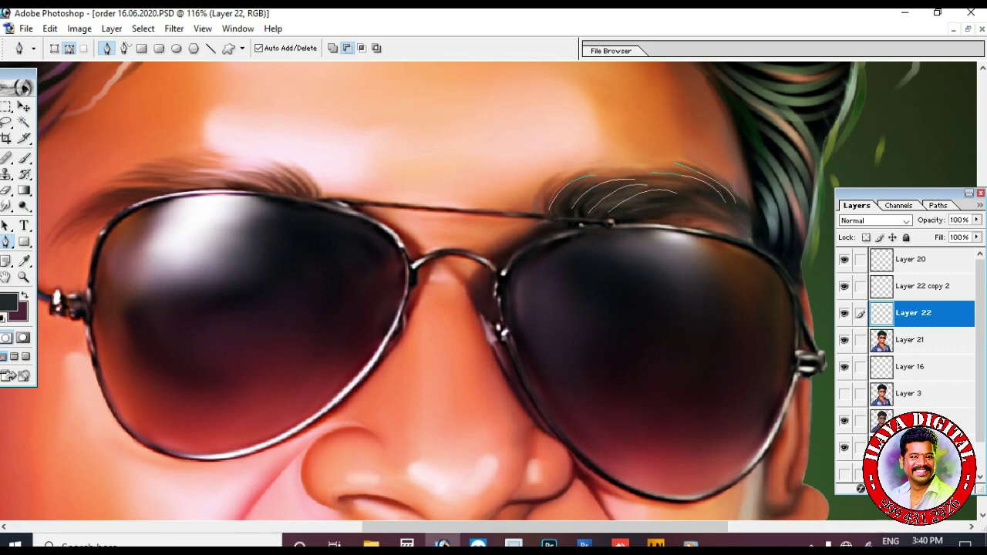
left_click(705, 183)
left_click(740, 214)
left_click(776, 243)
left_click_drag(179, 186, 93, 214)
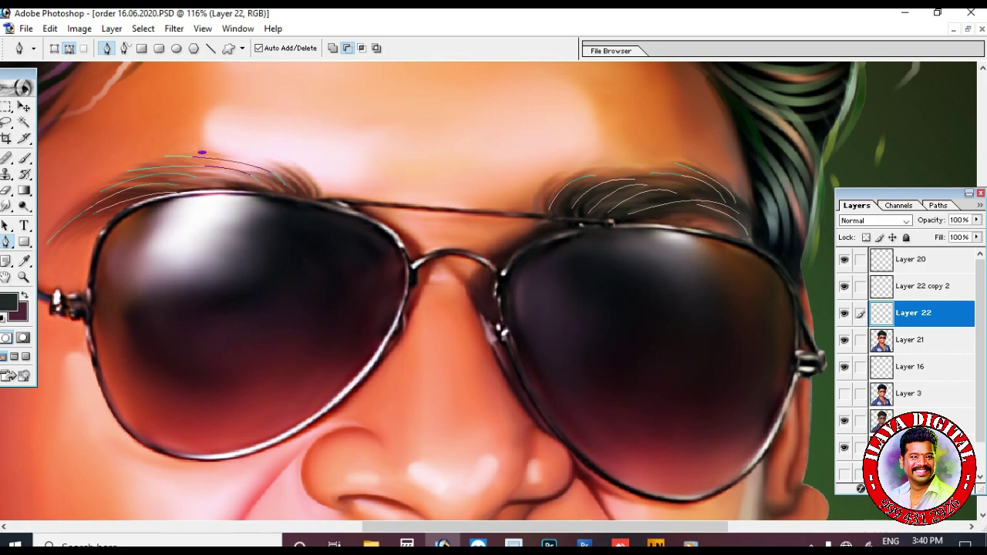
Stroke the eyebrow paths in dark grey on Layer 22.
right_click(463, 247)
left_click(502, 270)
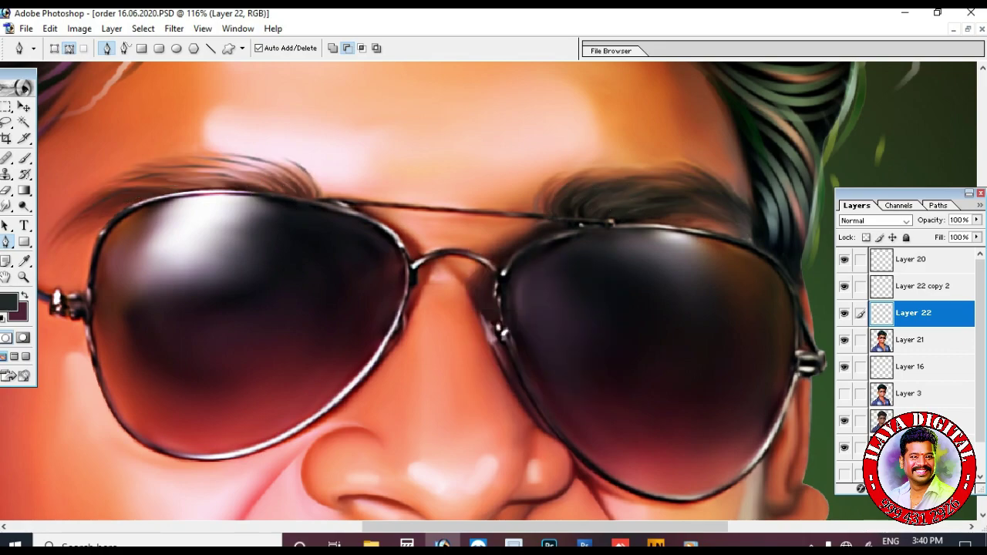
key("ctrl+minus")
key("ctrl+minus")
key("ctrl+minus")
key("ctrl+minus")
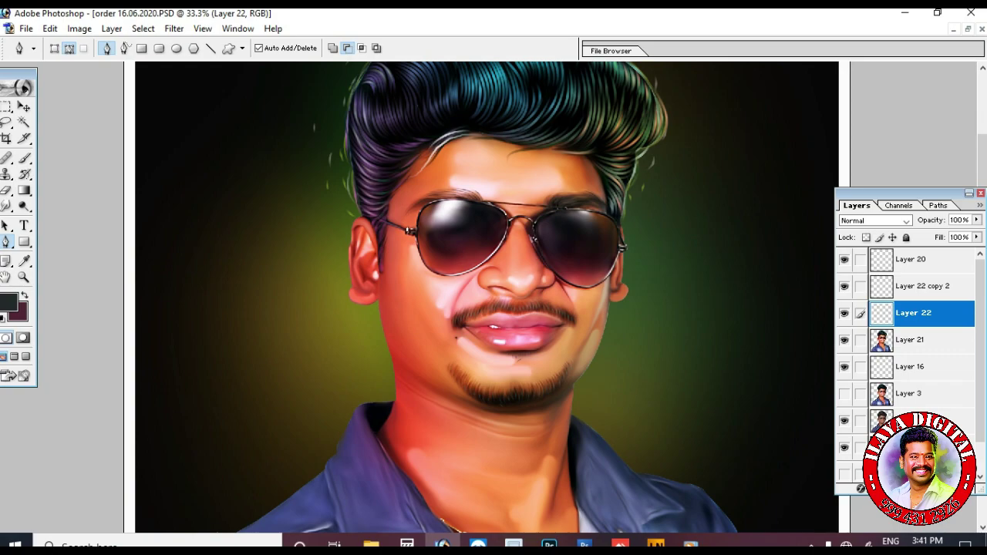
Examine the painted moustache, lower-lip and chin hairs up close and in the full portrait.
key("z")
key("ctrl+plus")
key("ctrl+plus")
key("ctrl+plus")
key("ctrl+plus")
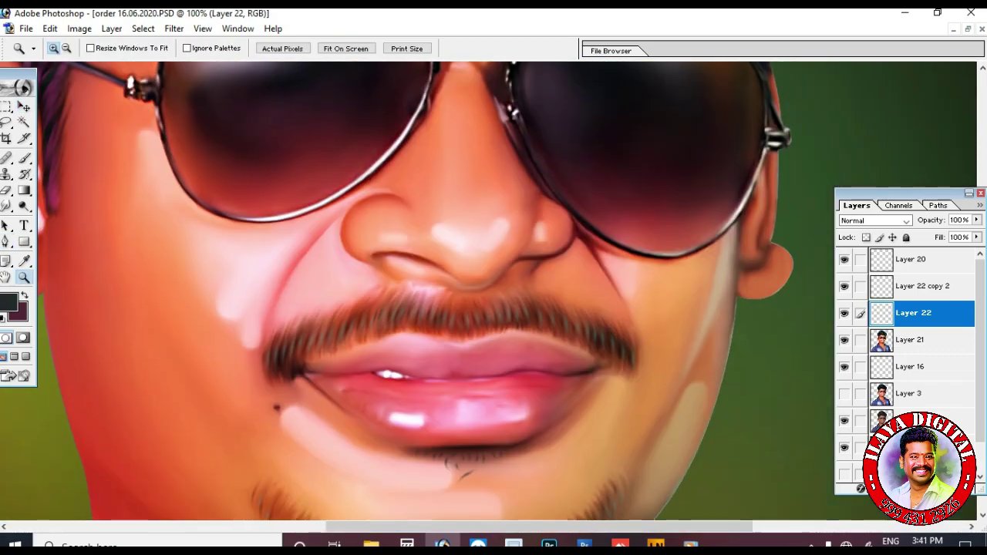
key("ctrl+minus")
key("ctrl+minus")
key("ctrl+minus")
key("ctrl+minus")
key("ctrl+minus")
scroll(486, 297, "down", 1)
Merge the hair layers with the portrait on Layer 21, and apply Hue/Saturation with hue +2 and saturation +11.
key("ctrl+e")
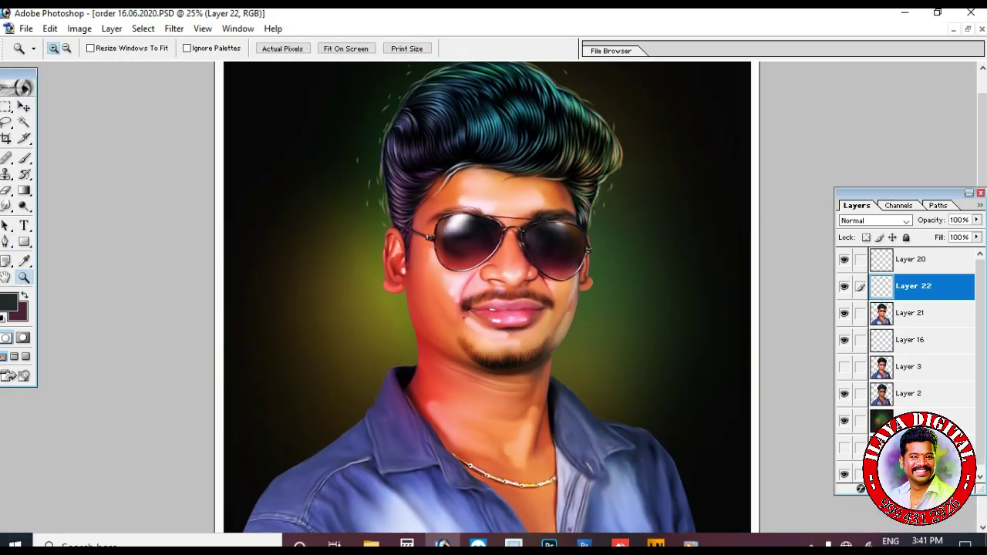
key("ctrl+u")
key("Down")
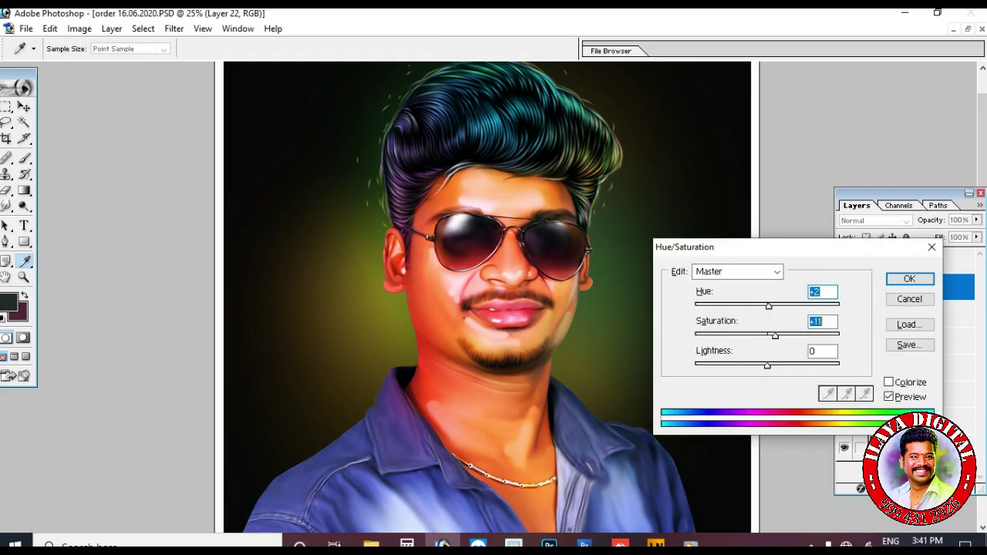
key("Return")
Compare the painted portrait with the original photo by hiding and showing Layer 22.
left_click(845, 286)
left_click(845, 286)
left_click(845, 286)
key("ctrl+plus")
key("ctrl+plus")
key("ctrl+plus")
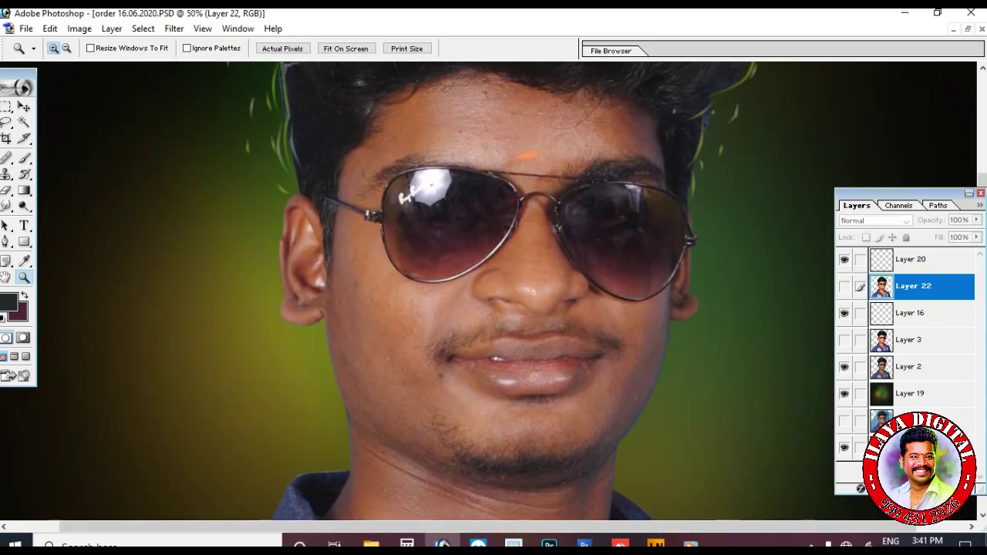
left_click(845, 286)
left_click(844, 286)
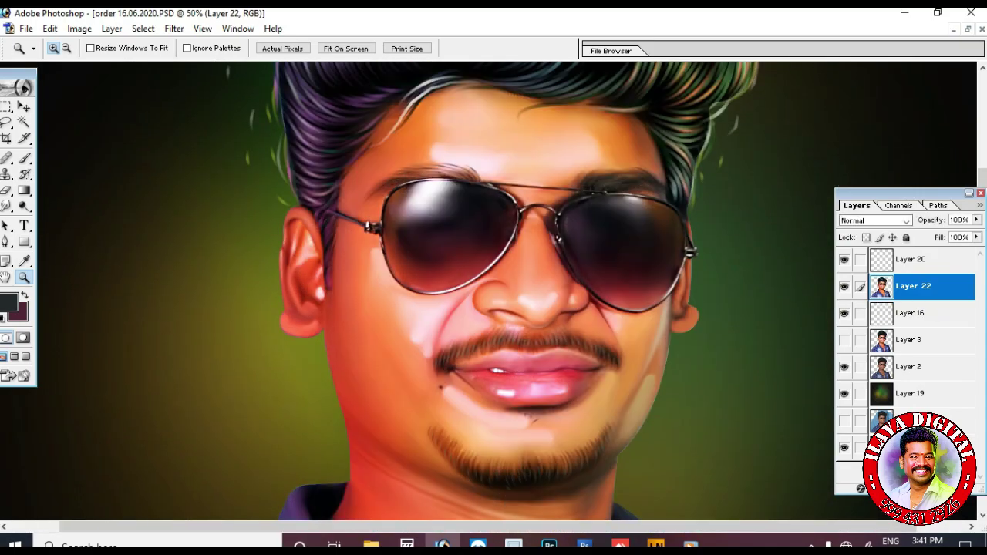